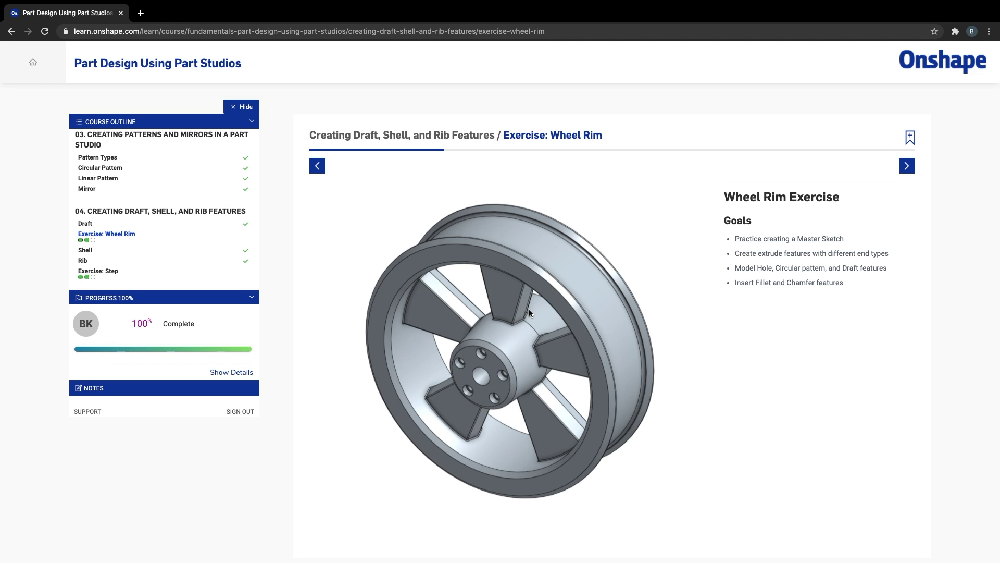
Review the Wheel Rim exercise goals and advance to the exercise's step-by-step slides
{"action": "left_click_drag", "start_coordinate": [843, 269], "coordinate": [863, 270]}
{"action": "left_click_drag", "start_coordinate": [756, 284], "coordinate": [828, 289]}
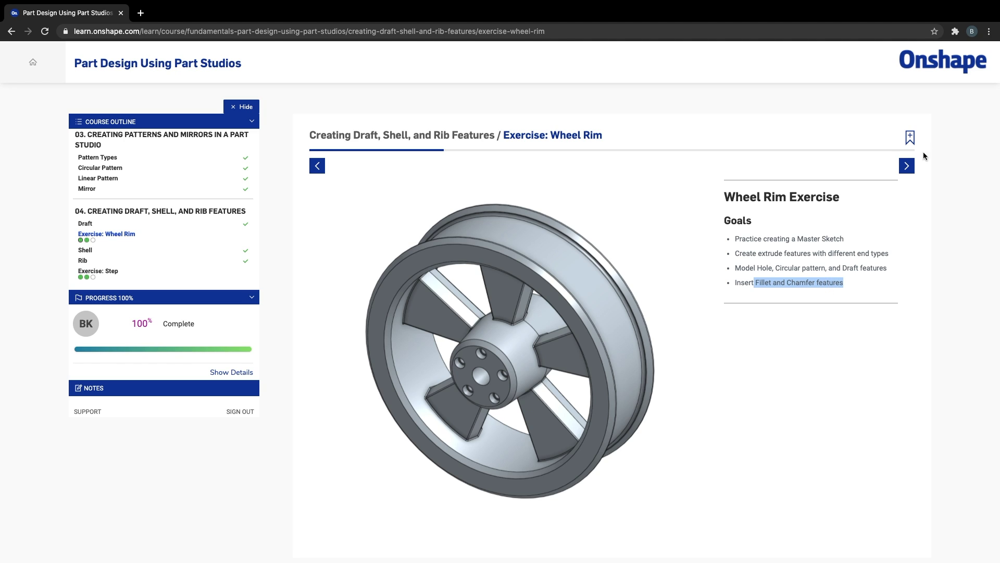
{"action": "left_click", "coordinate": [917, 165]}
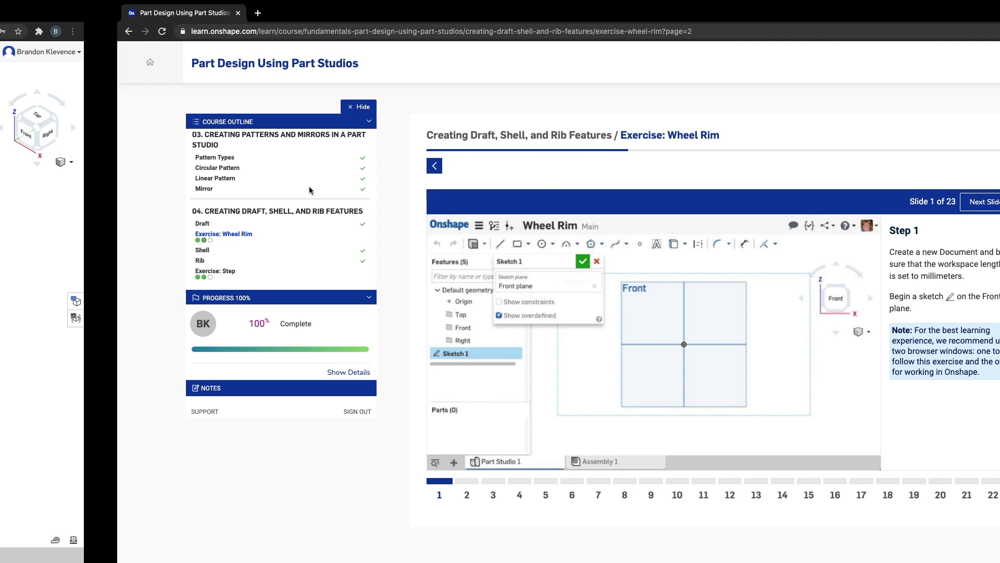
Switch to the Onshape document with the Wheel Rim part studio and dismiss the reduced rendering performance notice
{"action": "left_click", "coordinate": [255, 177]}
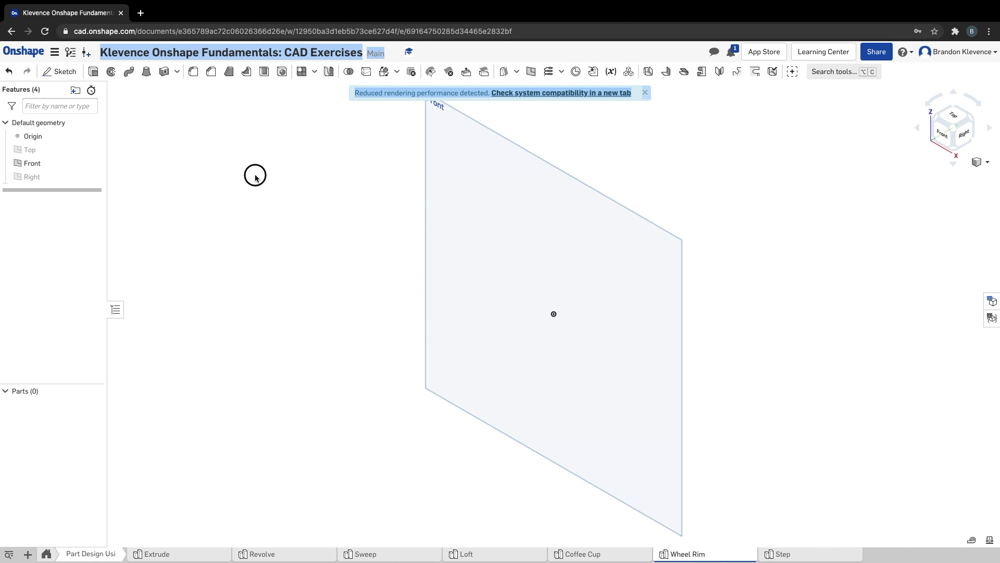
{"action": "left_click", "coordinate": [645, 92]}
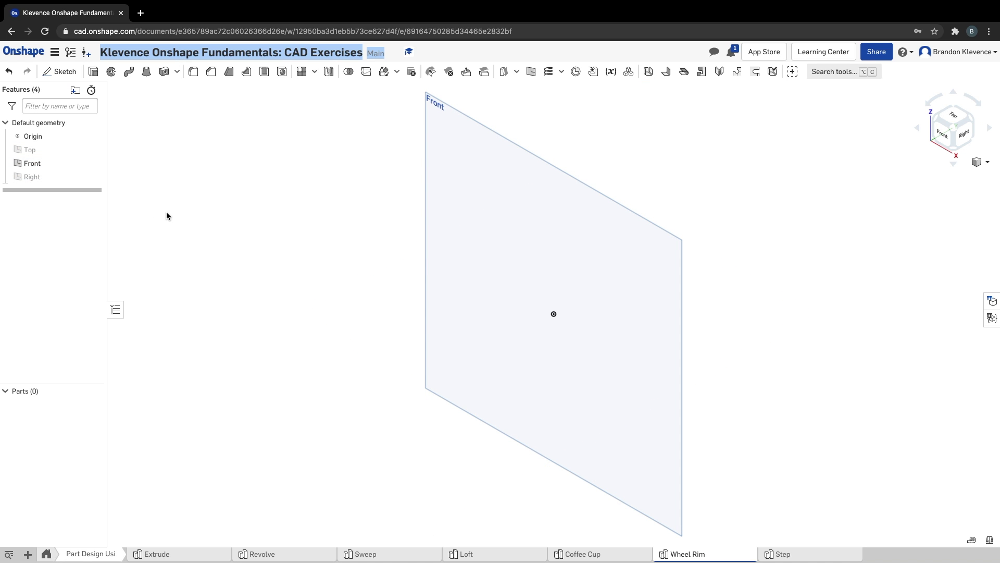
{"action": "key", "text": "s"}
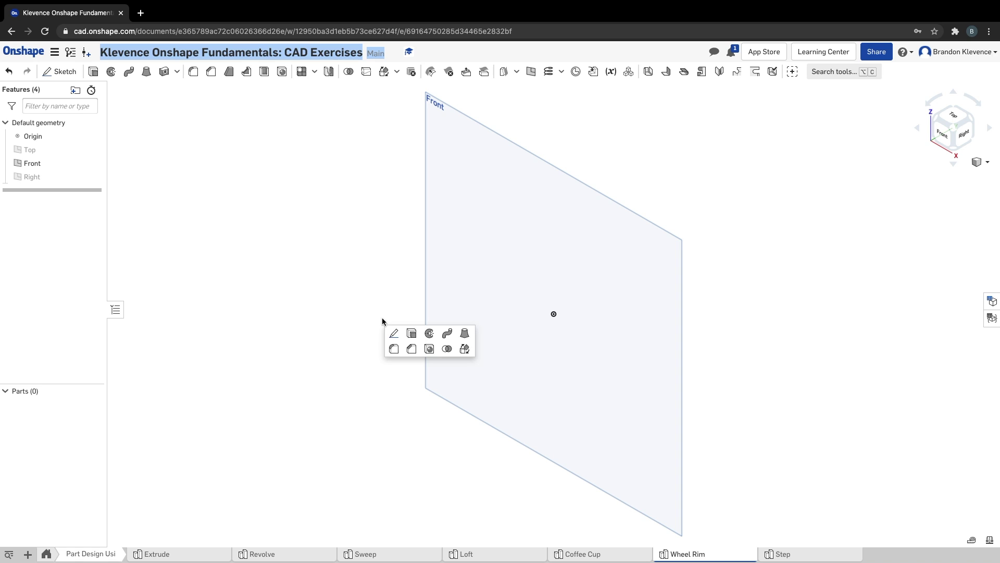
{"action": "left_click", "coordinate": [342, 281]}
{"action": "key", "text": "s"}
{"action": "left_click", "coordinate": [340, 280]}
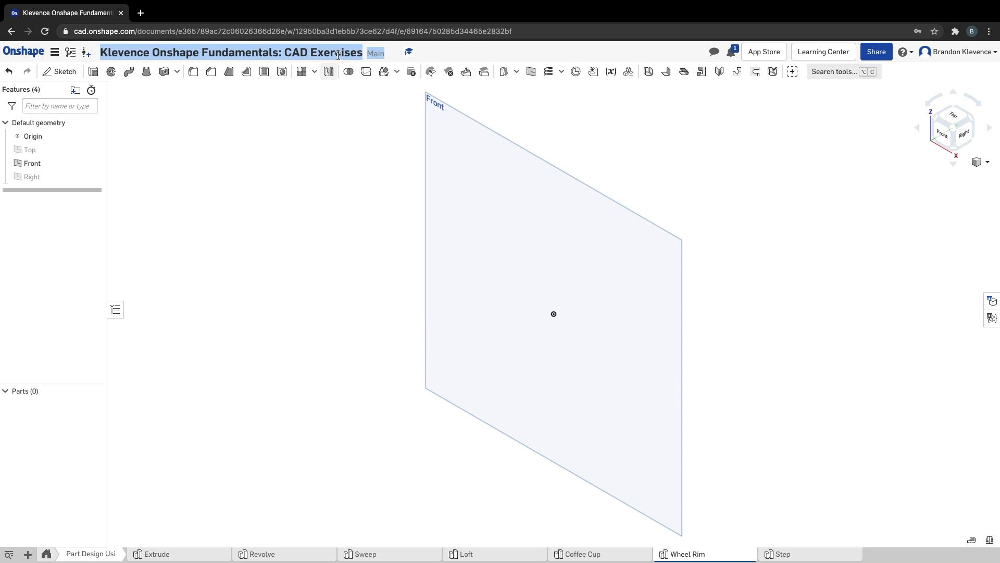
{"action": "left_click", "coordinate": [335, 323]}
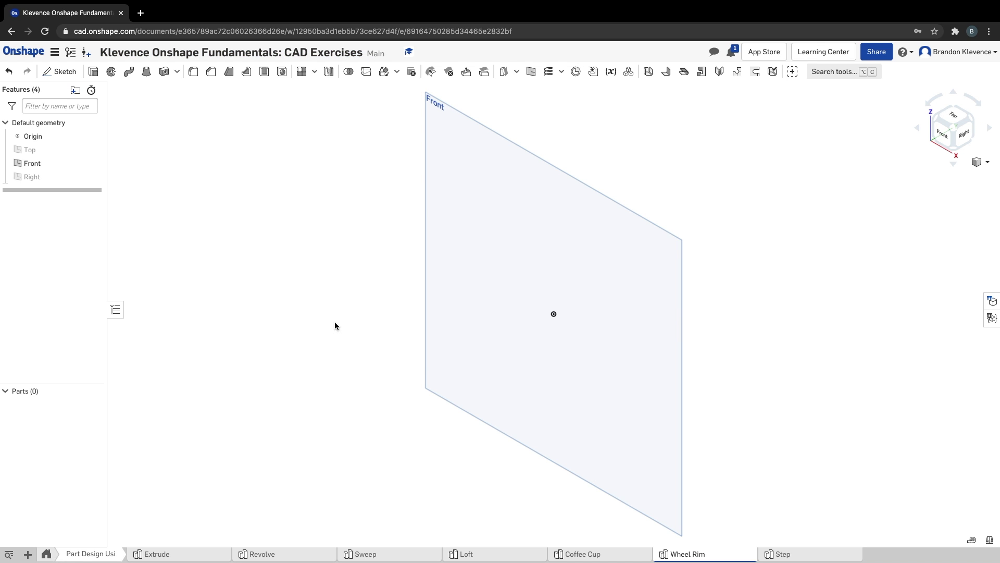
Start a new sketch on the Front plane and view the plane straight on
{"action": "key", "text": "s"}
{"action": "left_click", "coordinate": [350, 336]}
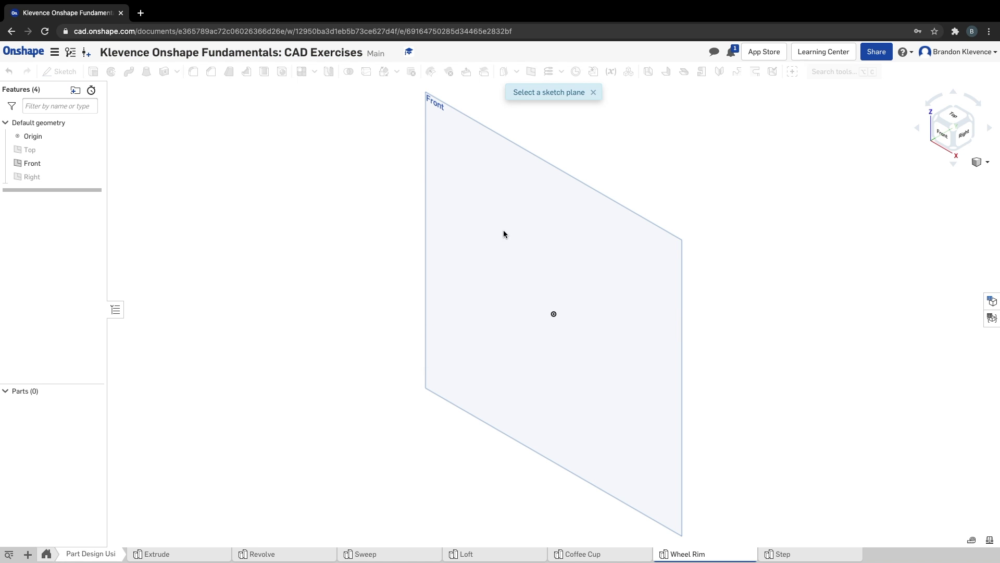
{"action": "left_click", "coordinate": [504, 230]}
{"action": "left_click", "coordinate": [943, 134]}
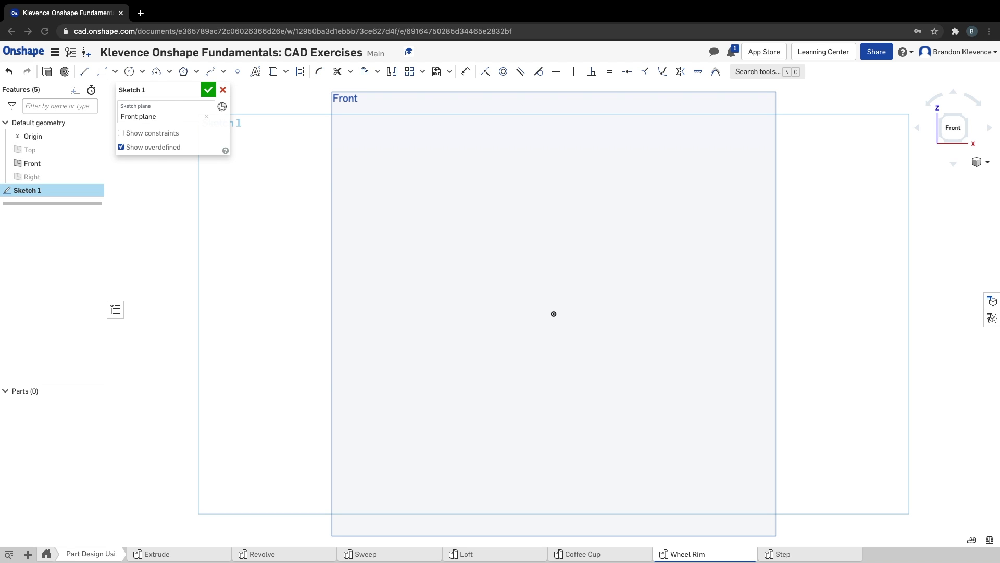
Sketch four concentric circles centred on the origin, the two outermost about 77 mm and 86 mm in diameter
{"action": "left_click", "coordinate": [129, 71]}
{"action": "left_click", "coordinate": [553, 314]}
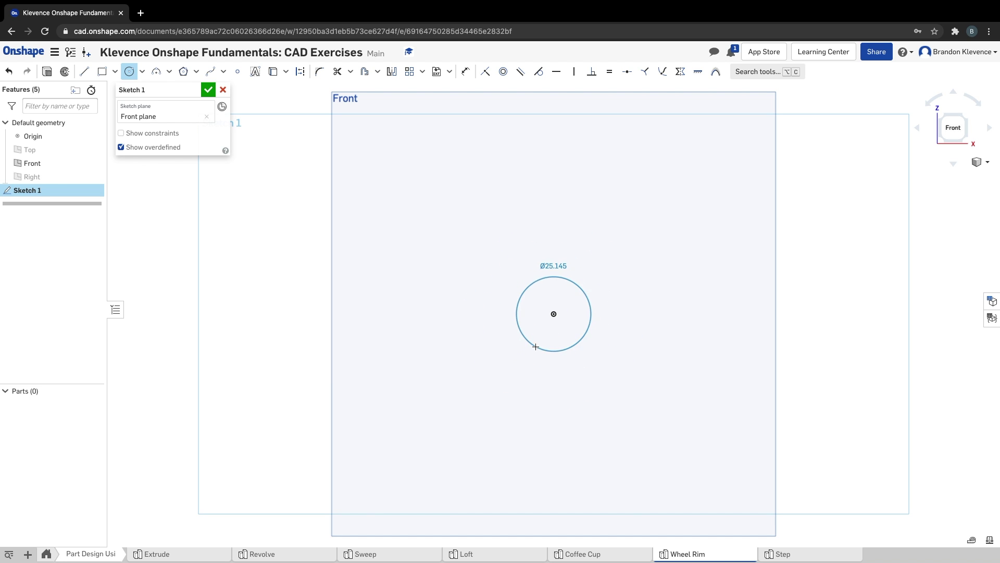
{"action": "left_click", "coordinate": [572, 333]}
{"action": "left_click", "coordinate": [556, 315]}
{"action": "left_click", "coordinate": [507, 380]}
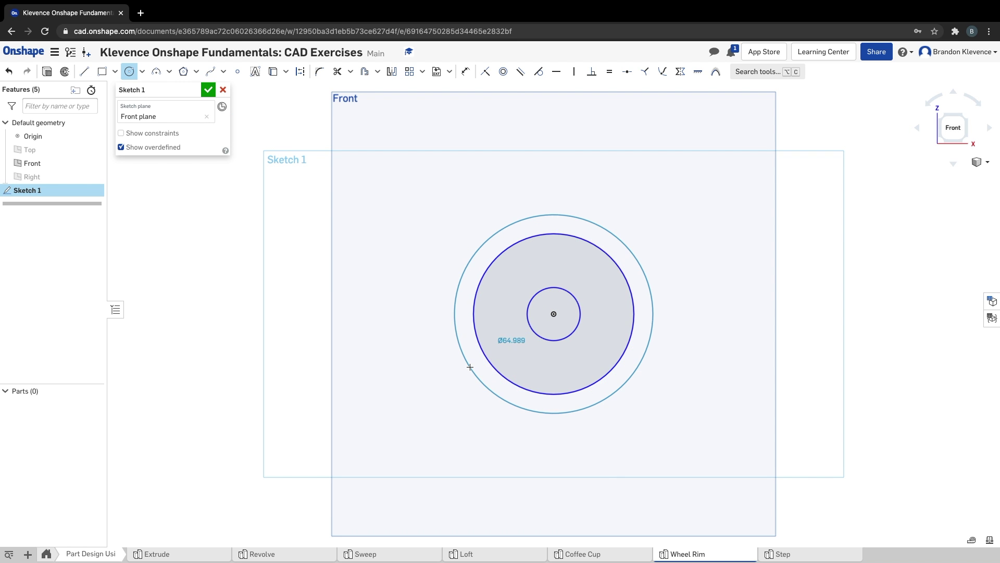
{"action": "left_click", "coordinate": [459, 378]}
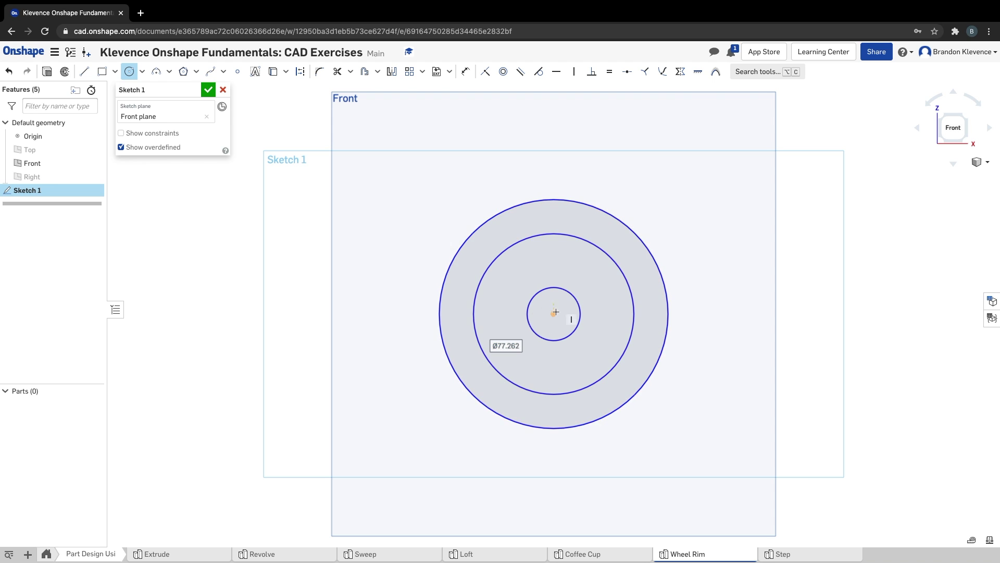
{"action": "left_click", "coordinate": [554, 314]}
{"action": "left_click", "coordinate": [451, 389]}
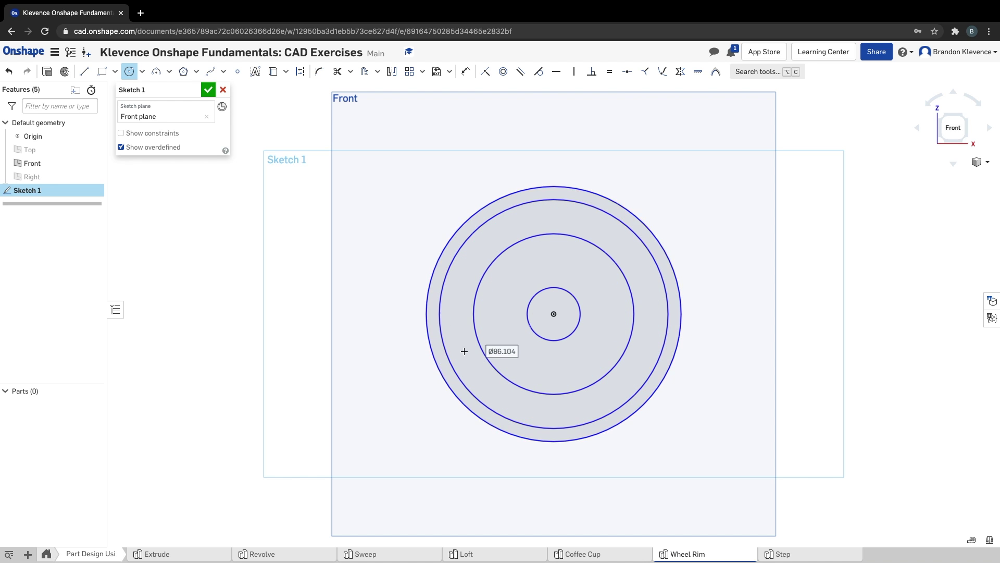
Draw a vertical construction line about 43 mm long from the origin up to the outermost circle
{"action": "left_click", "coordinate": [83, 71]}
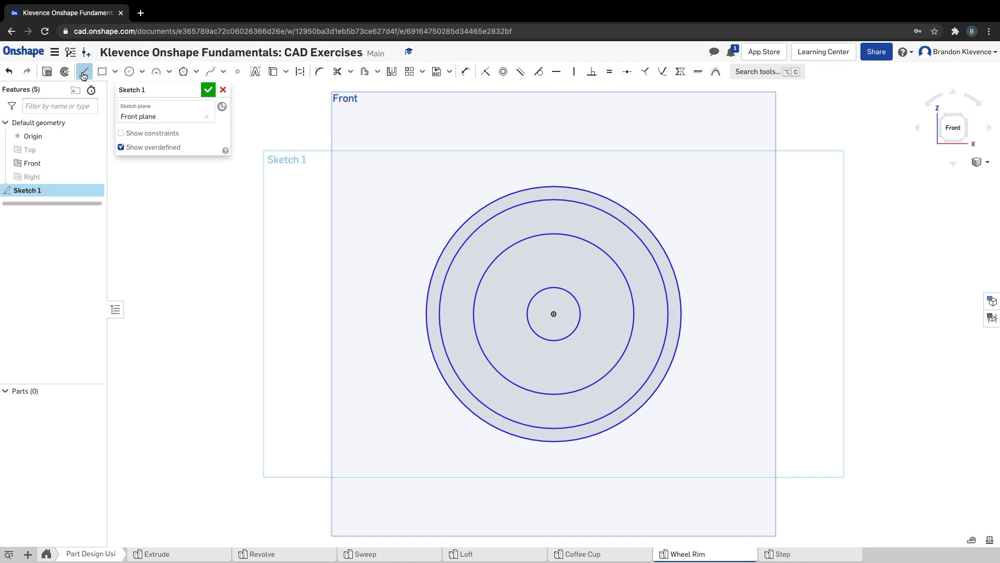
{"action": "left_click", "coordinate": [554, 318]}
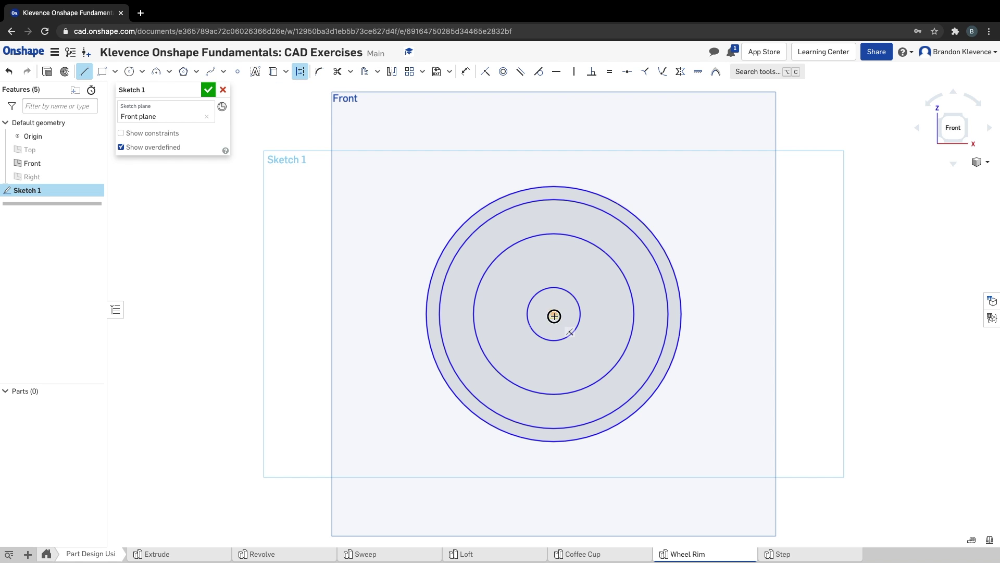
{"action": "left_click", "coordinate": [553, 186]}
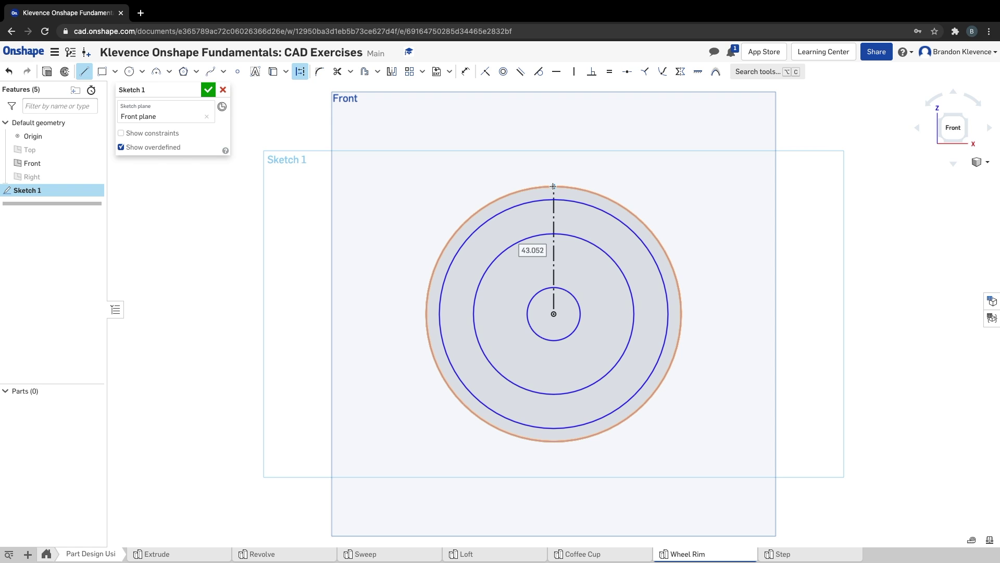
{"action": "key", "text": "Escape"}
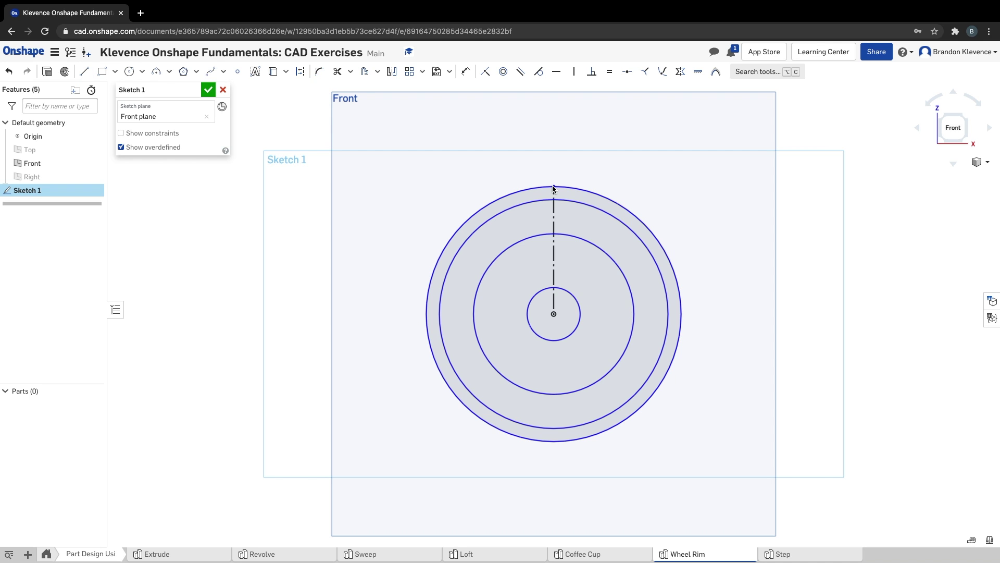
Draw two lines about 27 mm long from the origin to the second-smallest circle, one on each side of the construction line
{"action": "key", "text": "l"}
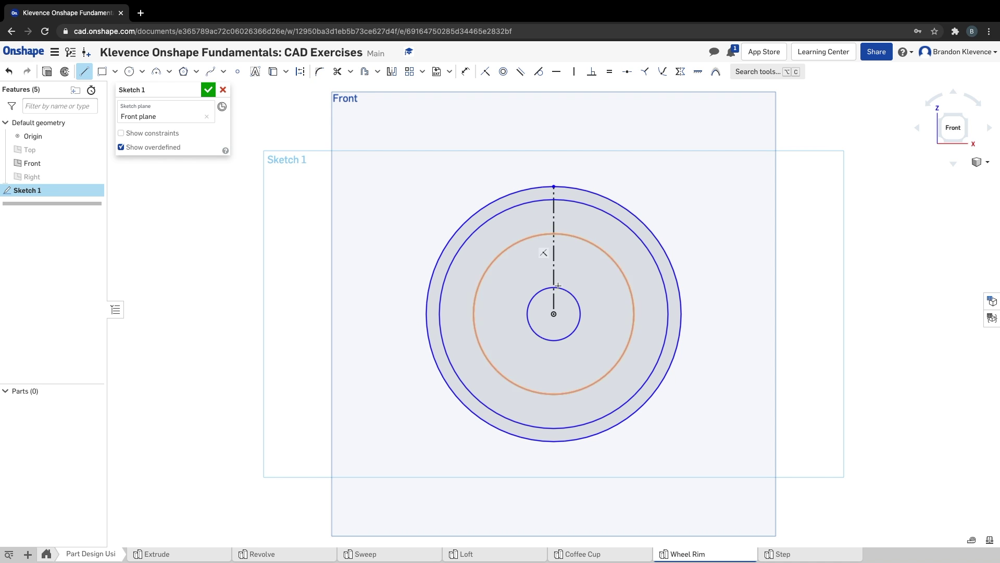
{"action": "left_click", "coordinate": [554, 314]}
{"action": "left_click", "coordinate": [515, 246]}
{"action": "key", "text": "Escape"}
{"action": "key", "text": "l"}
{"action": "left_click", "coordinate": [553, 314]}
{"action": "left_click", "coordinate": [610, 257]}
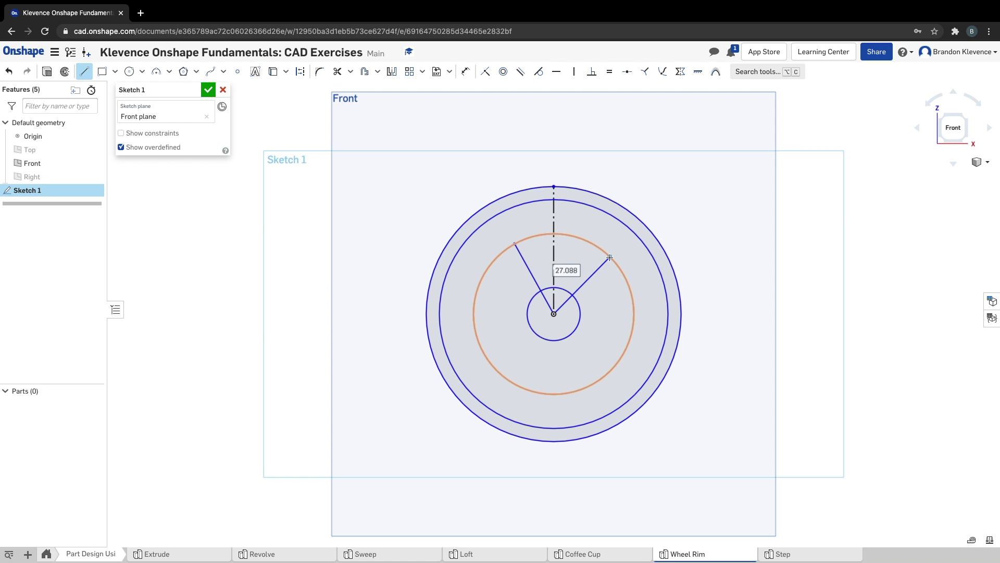
{"action": "key", "text": "Escape"}
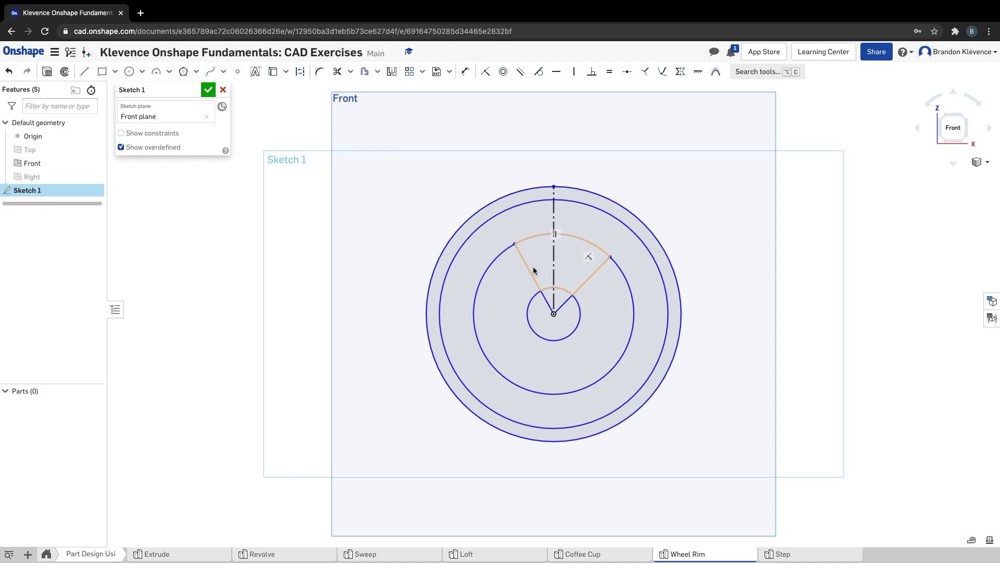
Make the two slanted lines symmetric about the vertical construction line
{"action": "left_click", "coordinate": [680, 73]}
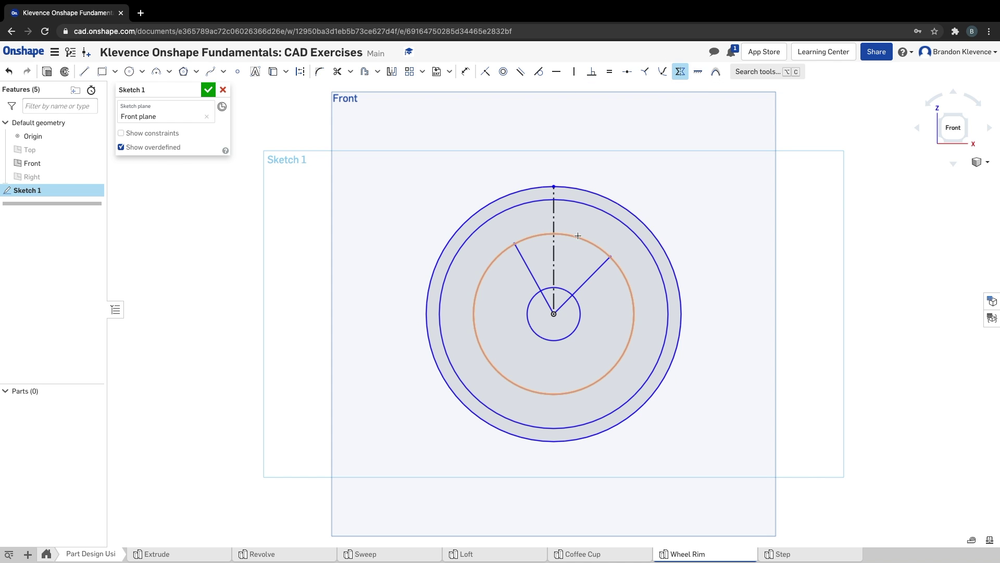
{"action": "left_click", "coordinate": [555, 251]}
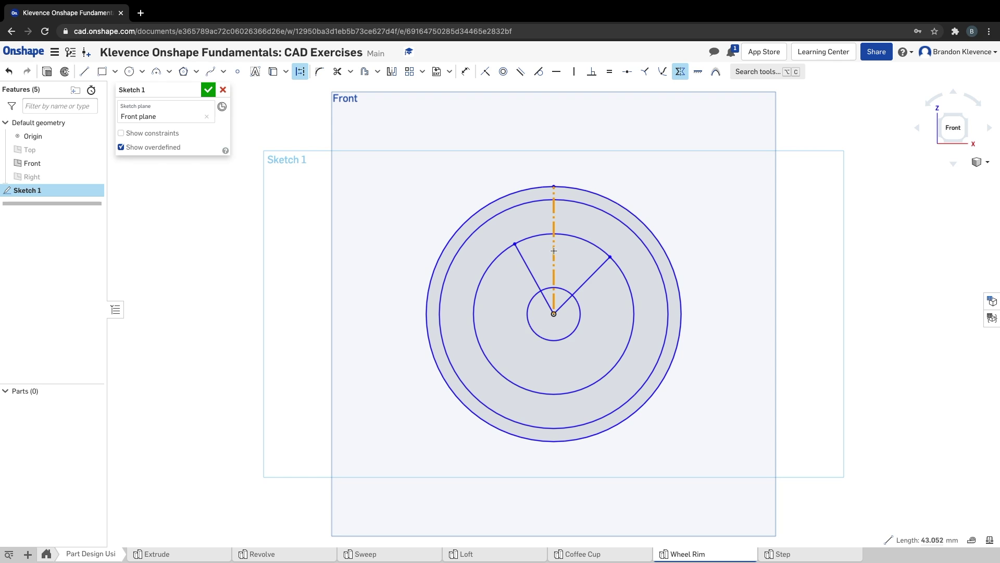
{"action": "left_click", "coordinate": [538, 286]}
{"action": "left_click", "coordinate": [590, 278]}
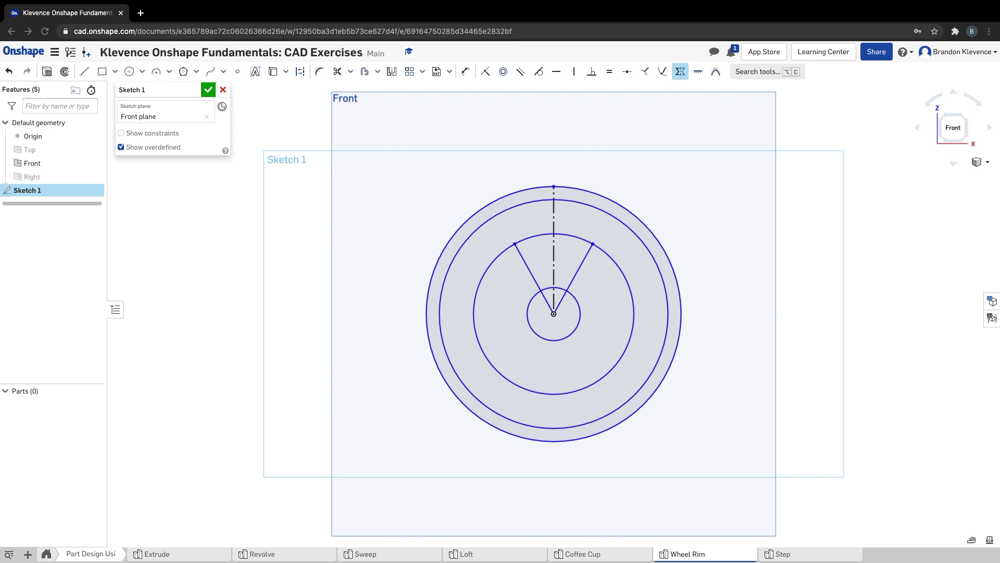
Check the sketch against slide 2 of the exercise in the course window and read the required dimensions on slide 3
{"action": "key", "text": "ctrl+Right"}
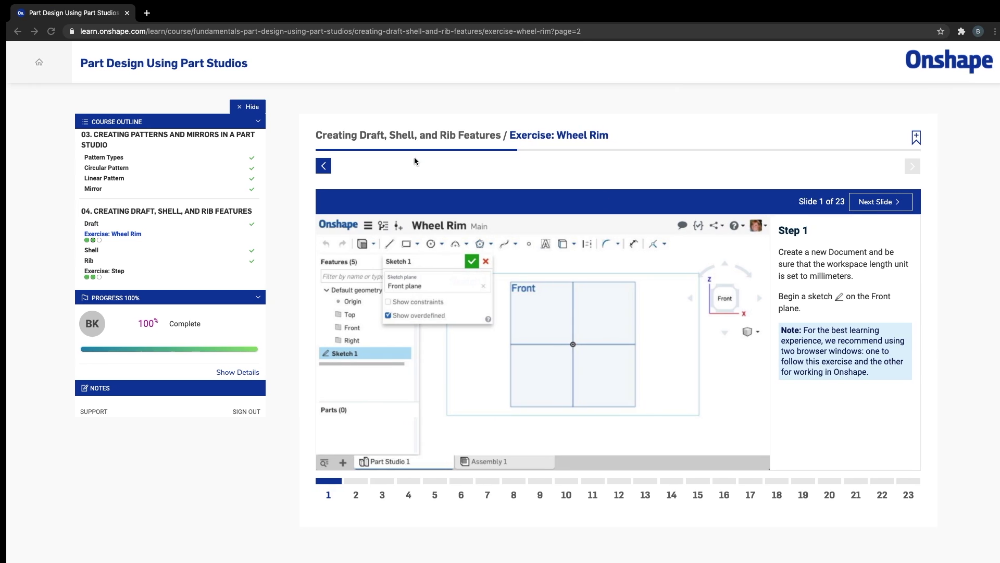
{"action": "left_click", "coordinate": [870, 203]}
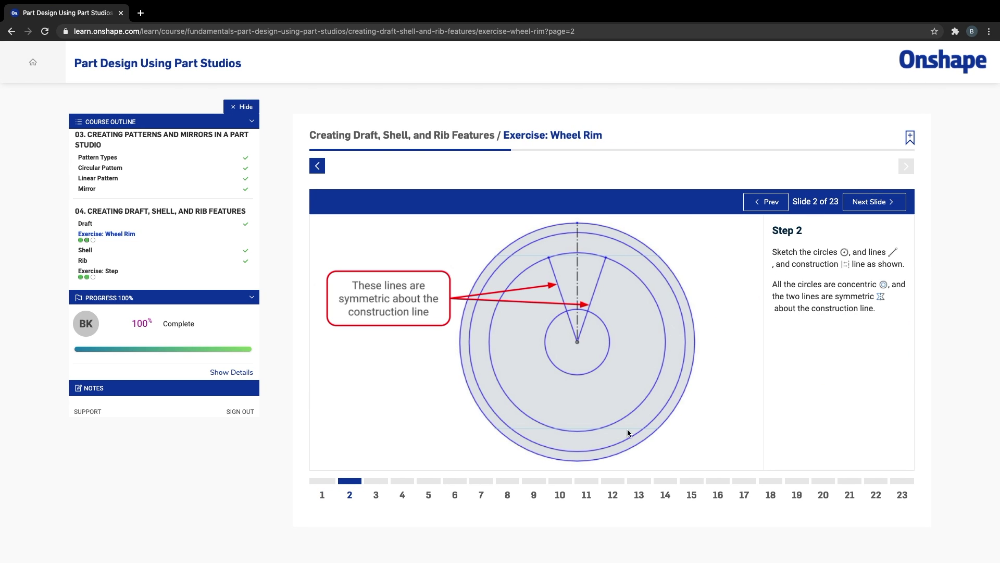
{"action": "left_click", "coordinate": [858, 207]}
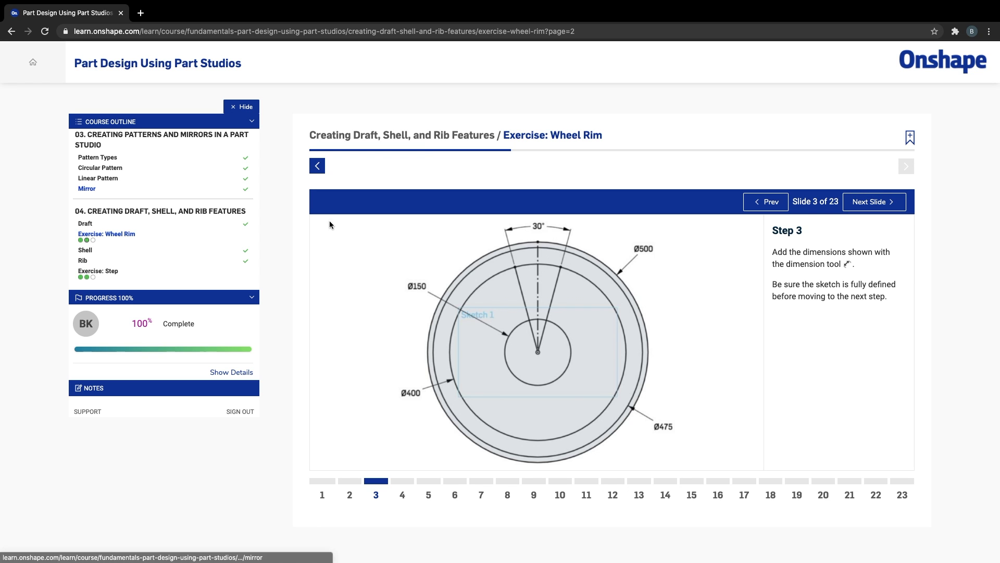
{"action": "key", "text": "ctrl+Left"}
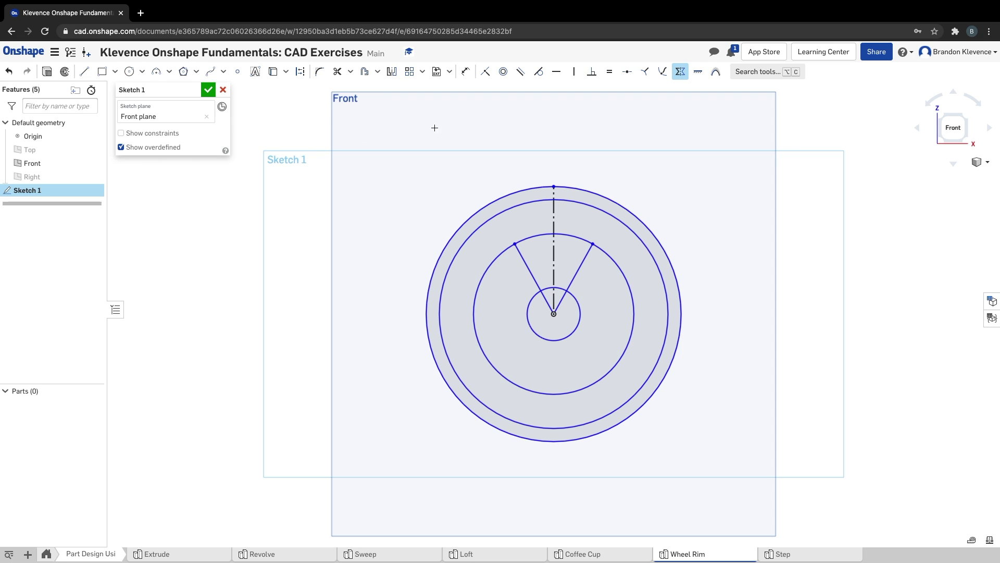
Dimension the angle between the two slanted lines as 30 degrees, placing the dimension above the circles
{"action": "key", "text": "u"}
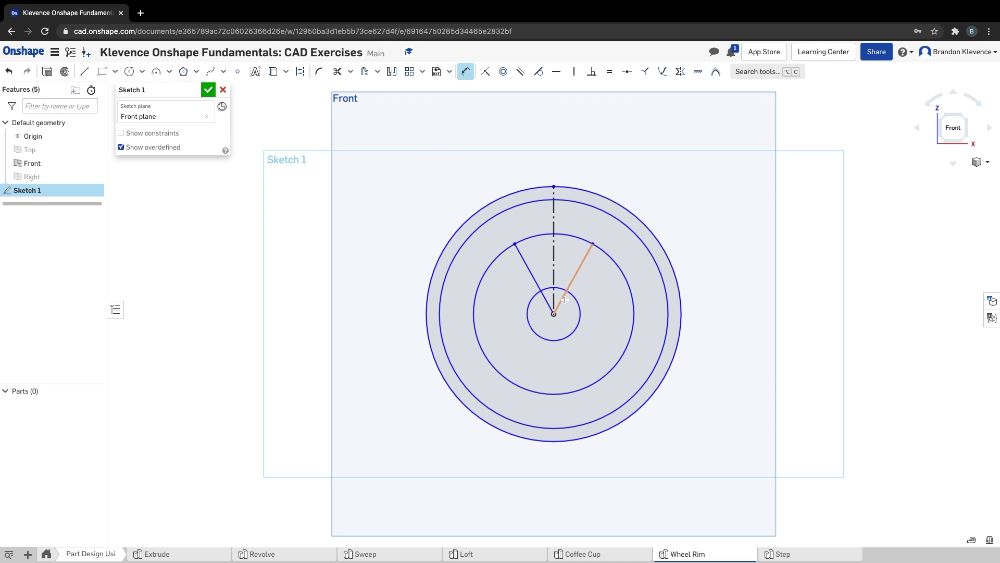
{"action": "left_click", "coordinate": [581, 265]}
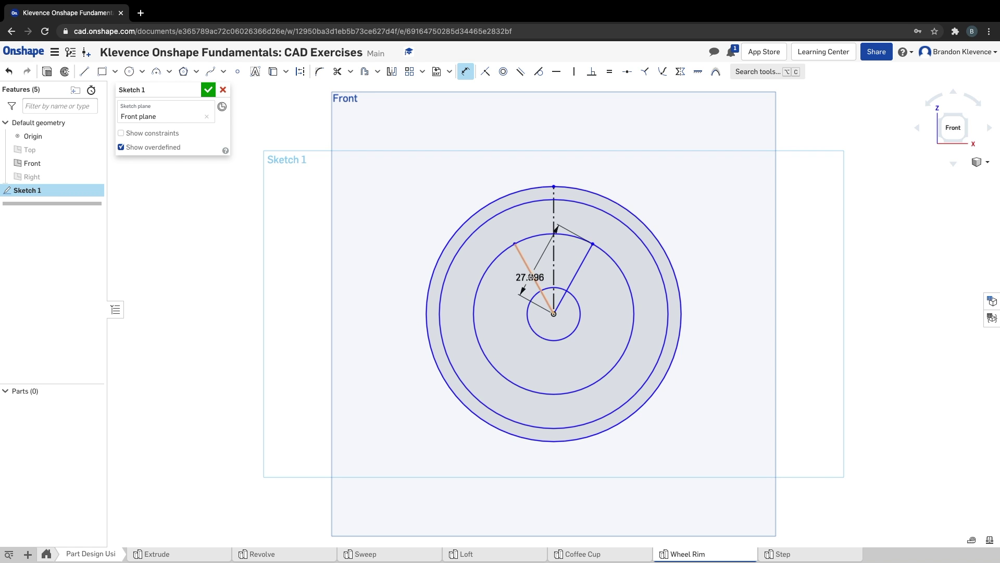
{"action": "left_click", "coordinate": [532, 276]}
{"action": "left_click", "coordinate": [551, 133]}
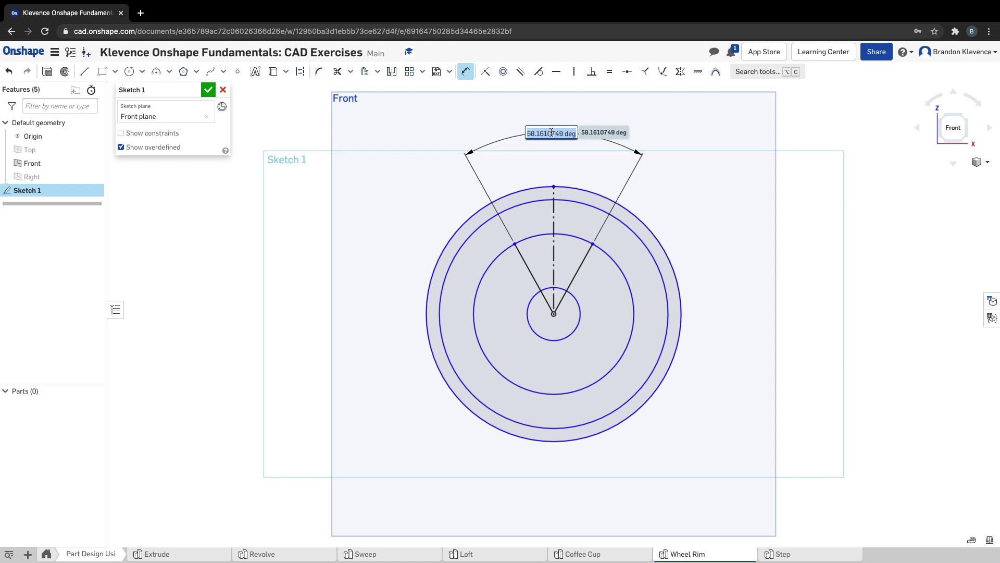
{"action": "type", "text": "30"}
{"action": "key", "text": "Return"}
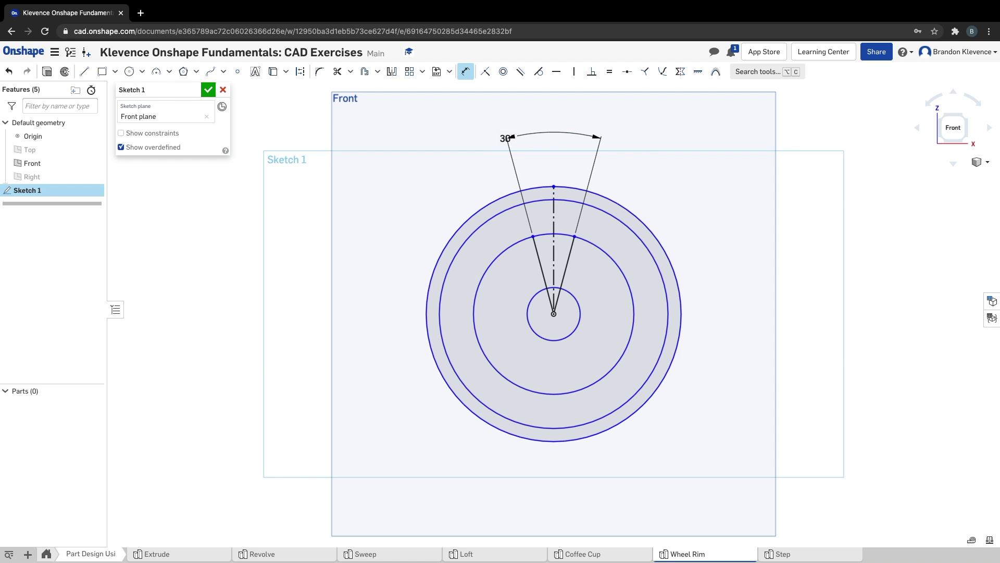
Dimension the outermost circle's diameter as 500 mm
{"action": "left_click", "coordinate": [623, 208]}
{"action": "left_click", "coordinate": [689, 152]}
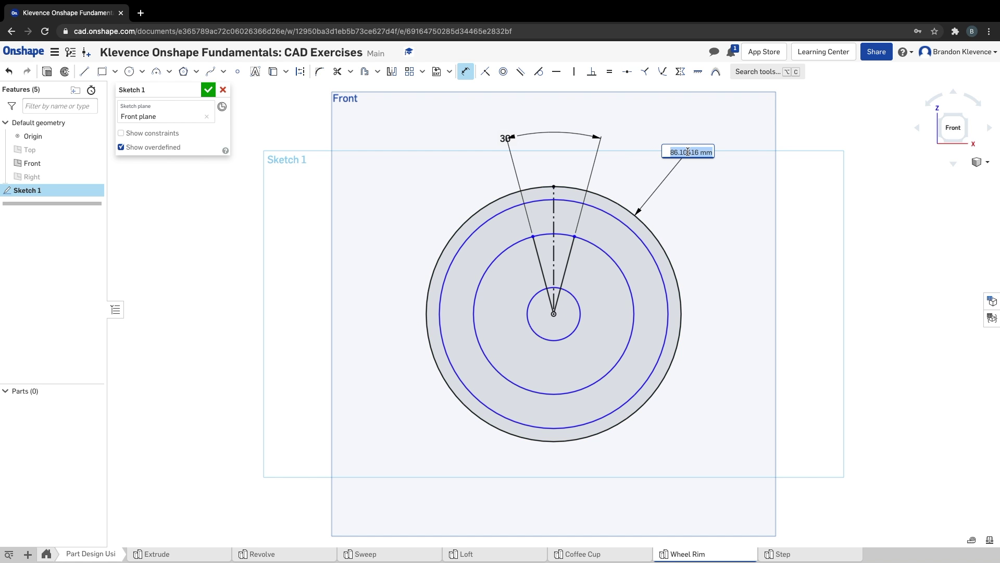
{"action": "type", "text": "500"}
{"action": "key", "text": "Return"}
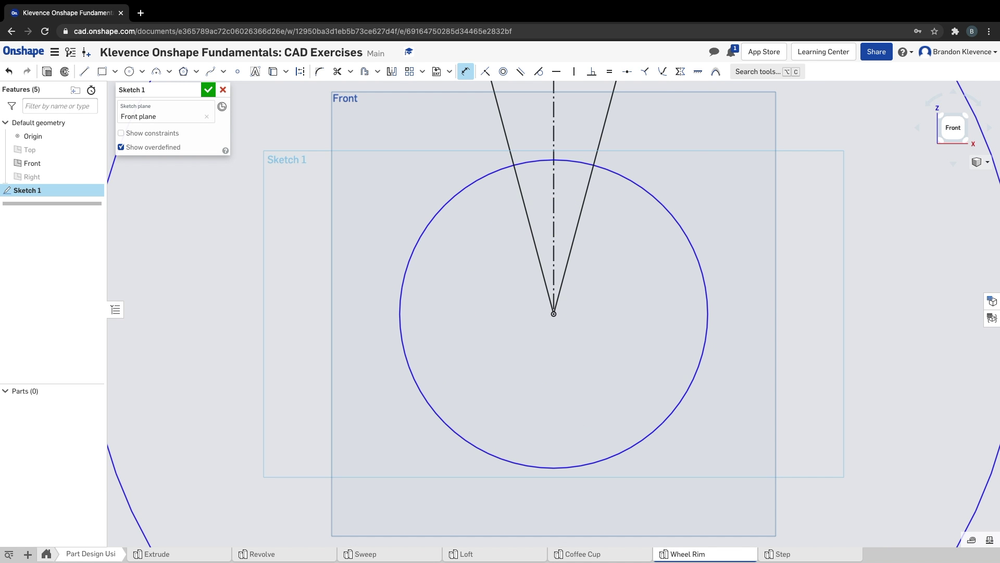
{"action": "scroll", "coordinate": [760, 248], "scroll_direction": "down", "scroll_amount": 10}
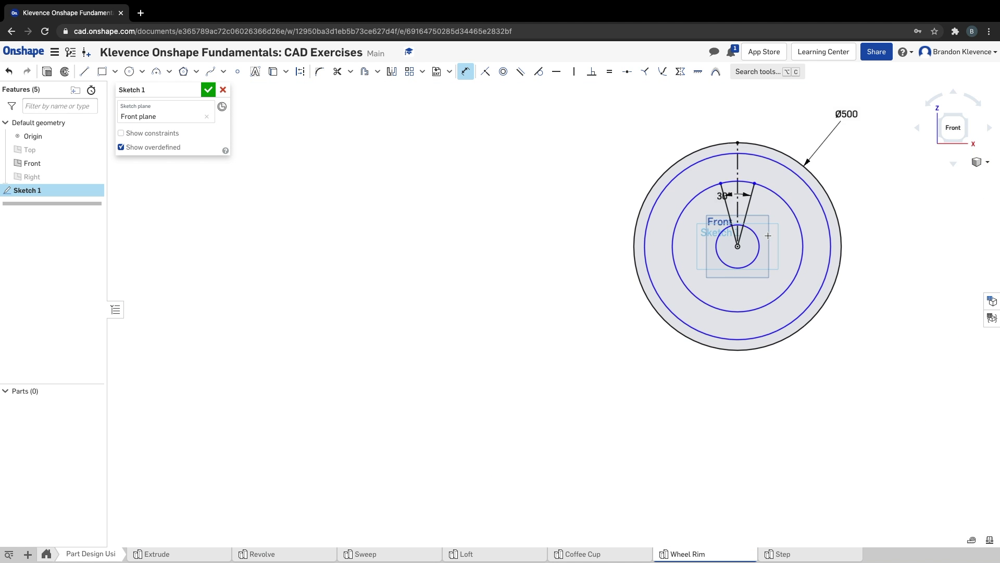
{"action": "scroll", "coordinate": [836, 123], "scroll_direction": "up", "scroll_amount": 5}
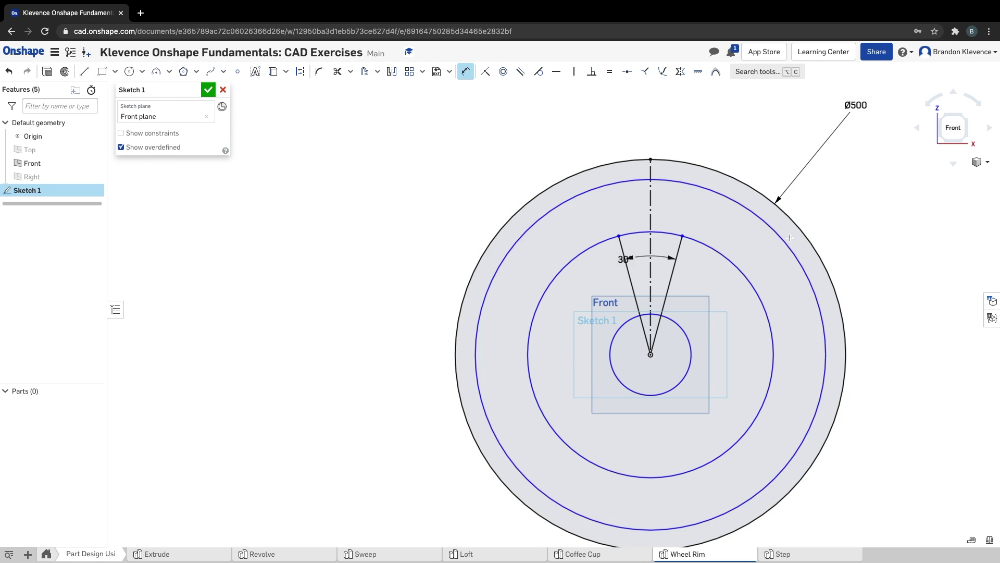
Dimension the diameter of the second-largest circle, just inside the outermost one, as 475 mm
{"action": "left_click", "coordinate": [784, 237]}
{"action": "left_click", "coordinate": [869, 491]}
{"action": "type", "text": "475"}
{"action": "key", "text": "Return"}
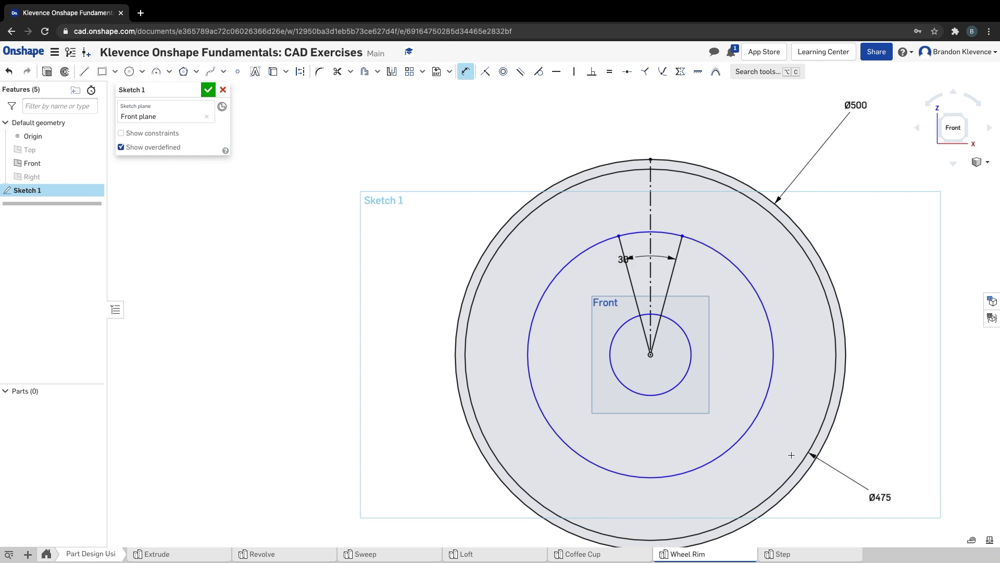
Dimension the diameter of the circle through the slanted lines' upper endpoints as 400 mm
{"action": "left_click", "coordinate": [746, 435]}
{"action": "left_click", "coordinate": [438, 484]}
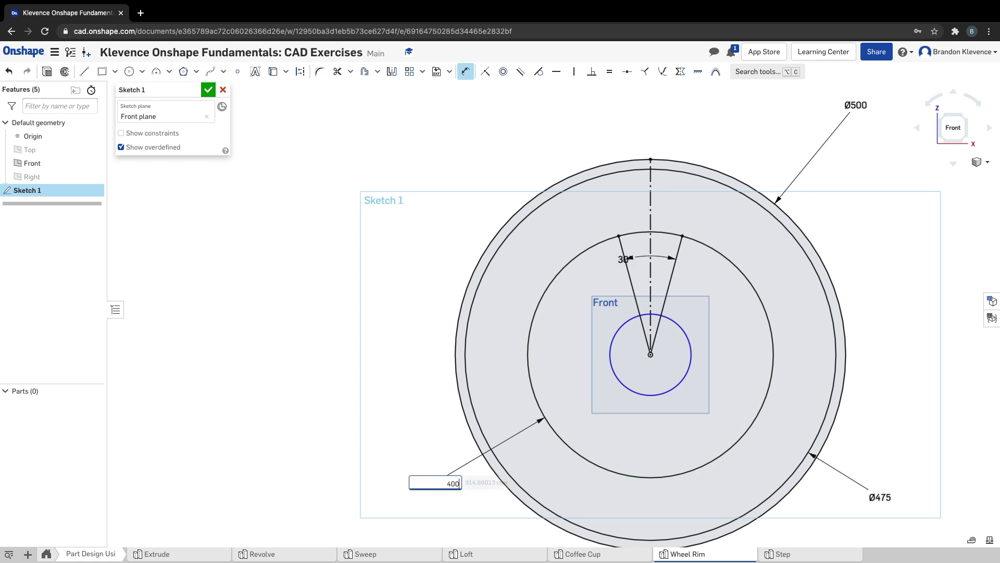
{"action": "type", "text": "400"}
{"action": "key", "text": "Return"}
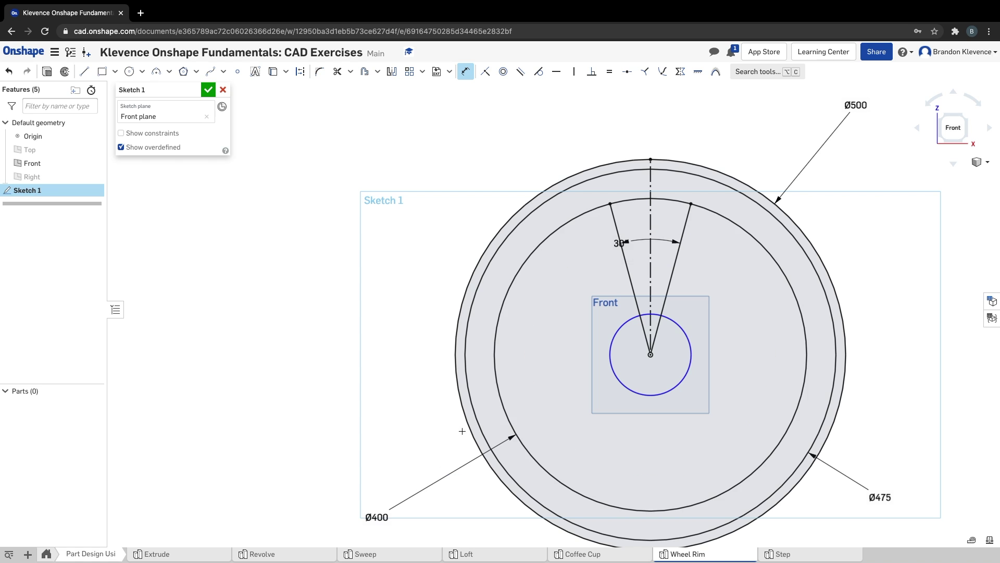
Dimension the innermost circle's diameter as 150 mm
{"action": "left_click", "coordinate": [620, 338]}
{"action": "left_click", "coordinate": [403, 250]}
{"action": "key", "text": "Return"}
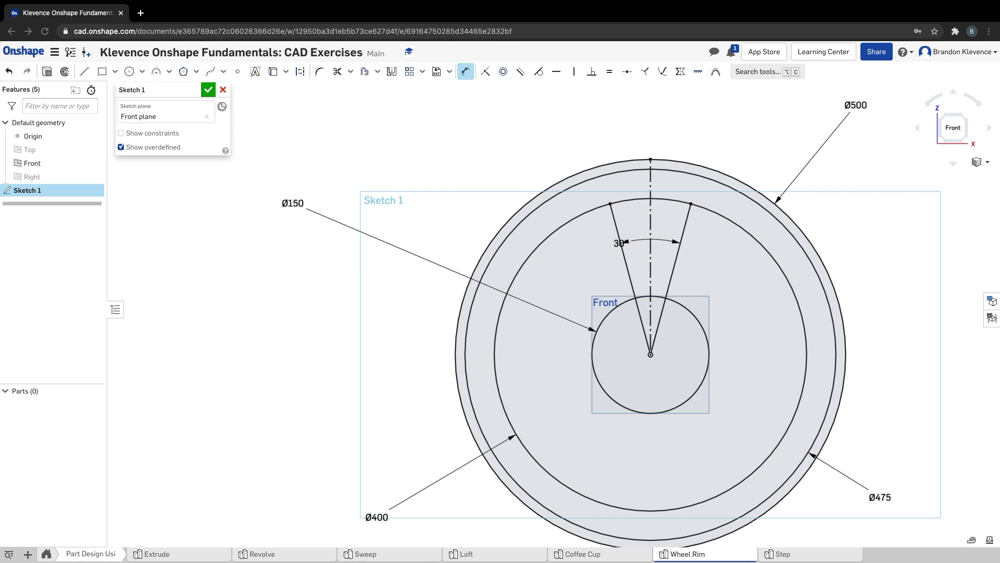
Rename the sketch as Main Sketch and accept it
{"action": "left_click", "coordinate": [194, 91]}
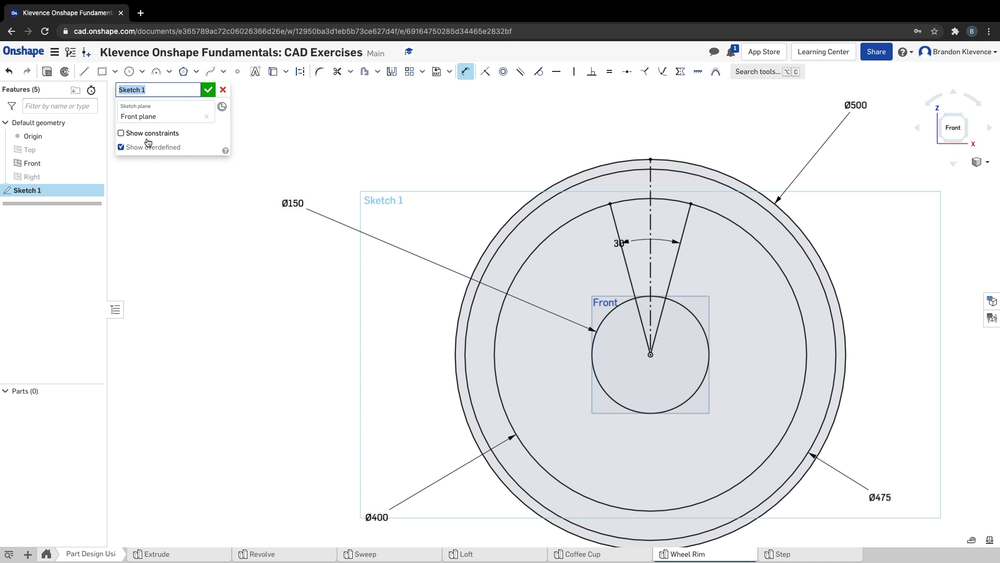
{"action": "type", "text": "Main Sketch"}
{"action": "key", "text": "Return"}
{"action": "left_click", "coordinate": [208, 92]}
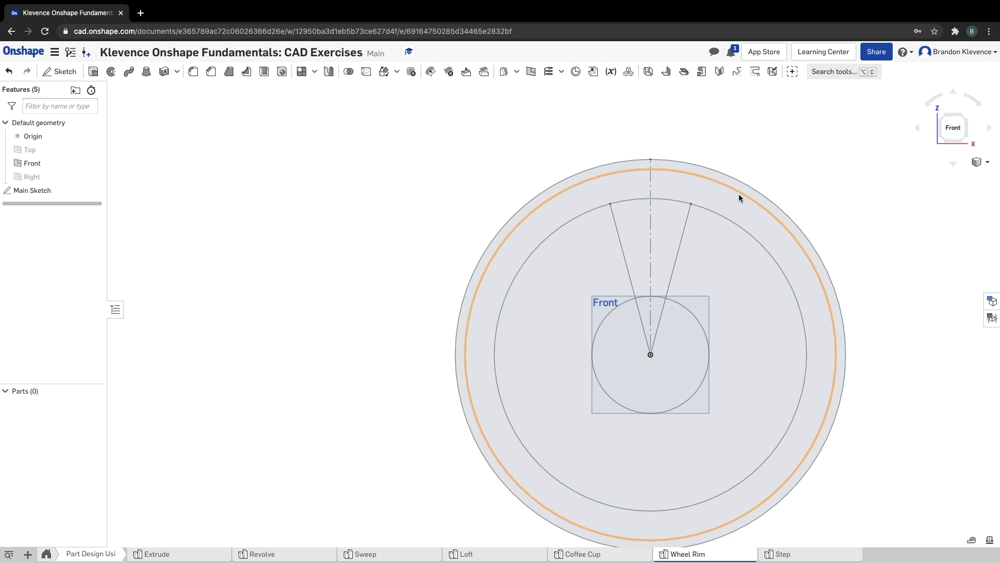
Switch to an isometric view and read the extrude instructions on slide 5 of the exercise in the course window
{"action": "left_click", "coordinate": [978, 163]}
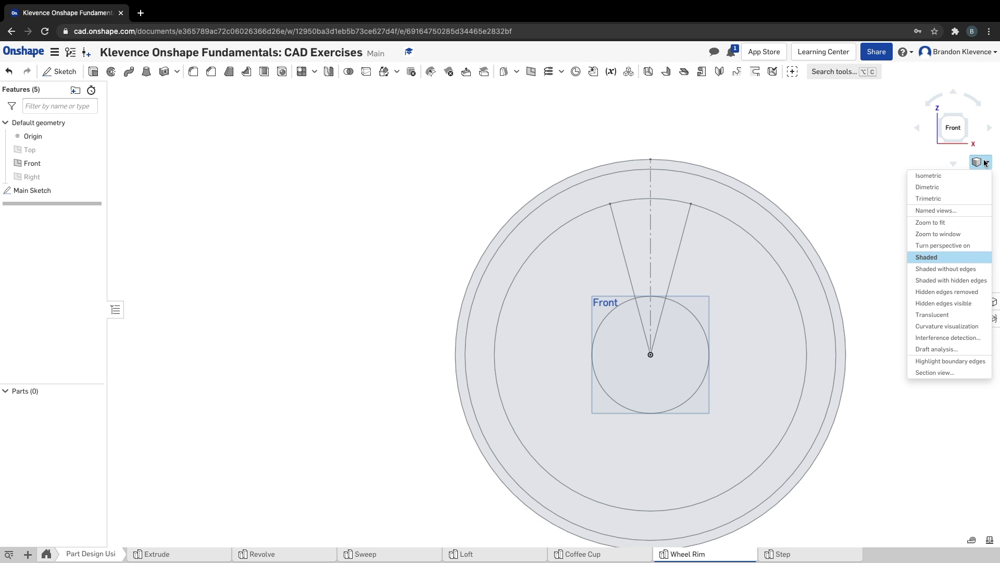
{"action": "left_click", "coordinate": [970, 176]}
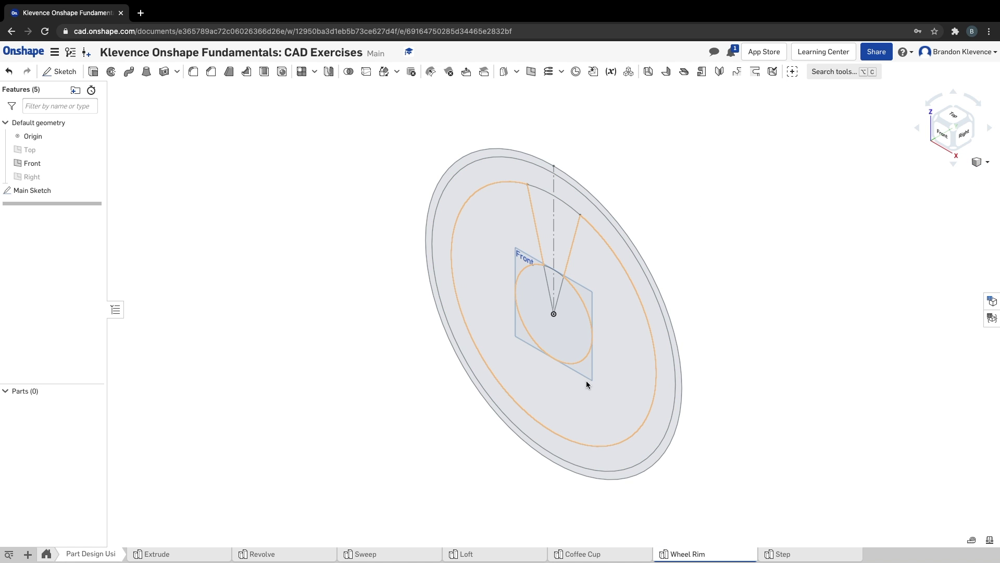
{"action": "key", "text": "ctrl+Right"}
{"action": "left_click", "coordinate": [878, 201]}
{"action": "left_click", "coordinate": [879, 202]}
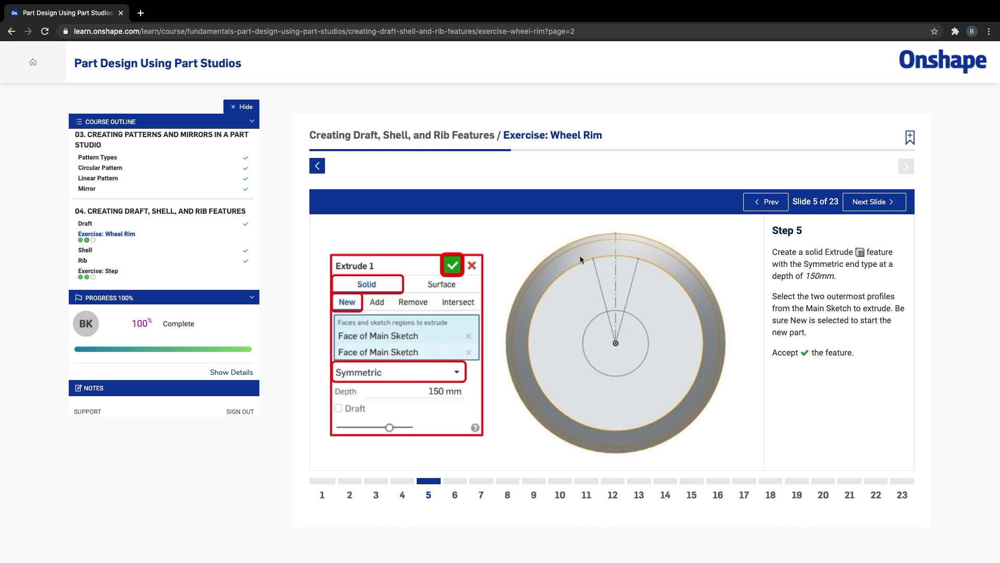
{"action": "key", "text": "ctrl+Left"}
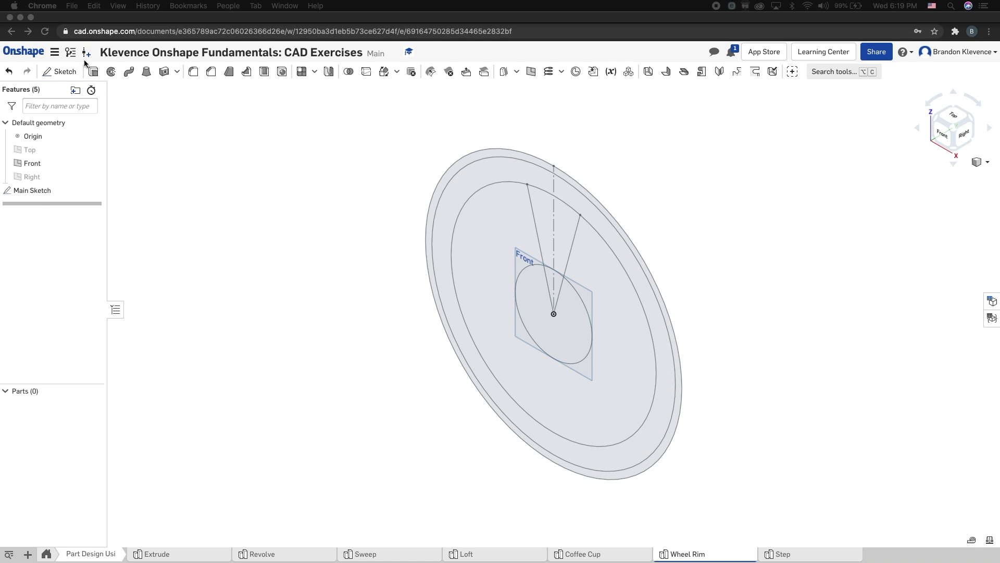
Start a new solid Extrude with the two outermost ring profiles of Main Sketch
{"action": "left_click", "coordinate": [93, 73]}
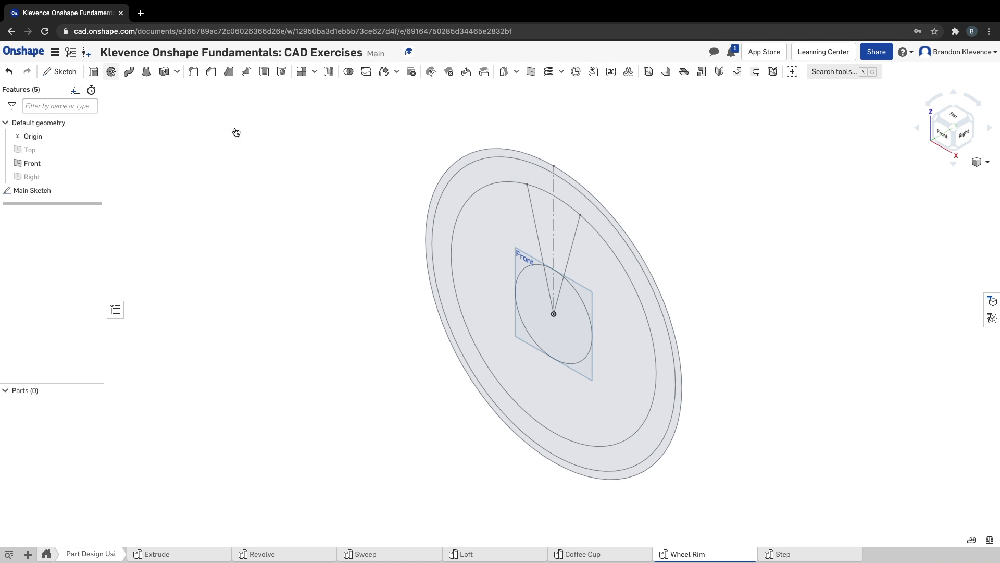
{"action": "left_click", "coordinate": [439, 197]}
{"action": "left_click", "coordinate": [436, 197]}
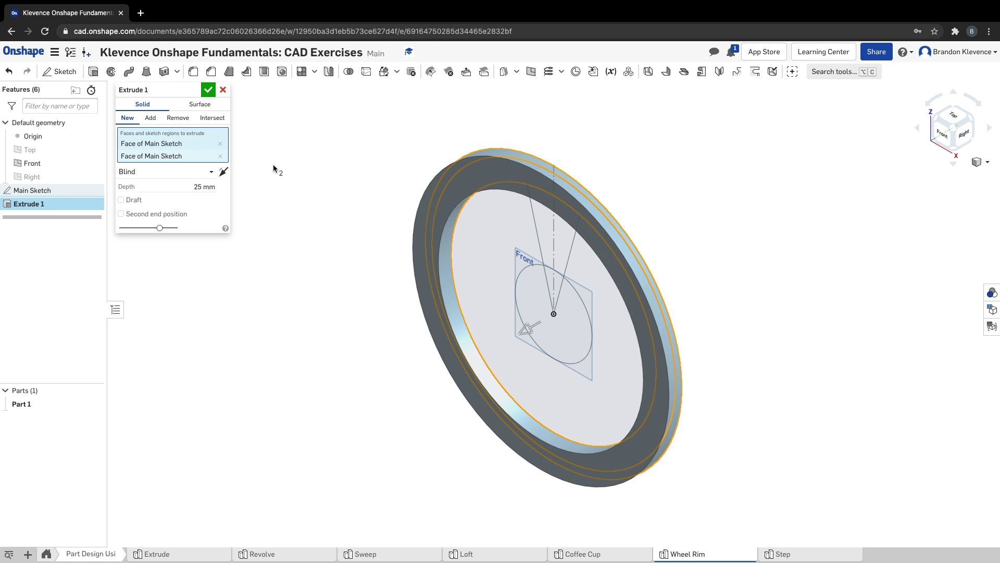
Set the ring extrude's end type to Symmetric, comparing it with Blind in the Right view
{"action": "left_click", "coordinate": [962, 131]}
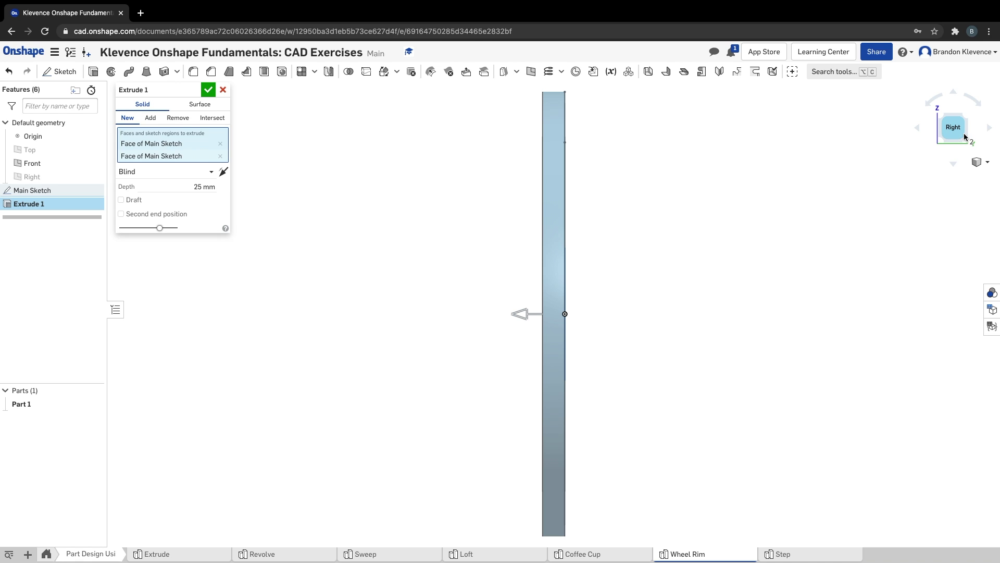
{"action": "left_click", "coordinate": [162, 172]}
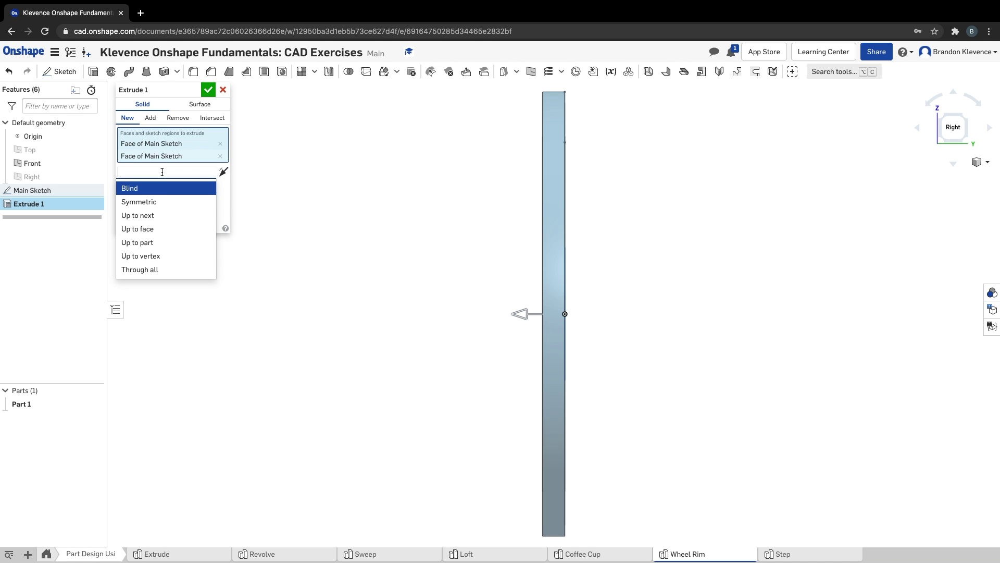
{"action": "left_click", "coordinate": [164, 203]}
{"action": "left_click", "coordinate": [145, 172]}
{"action": "left_click", "coordinate": [141, 186]}
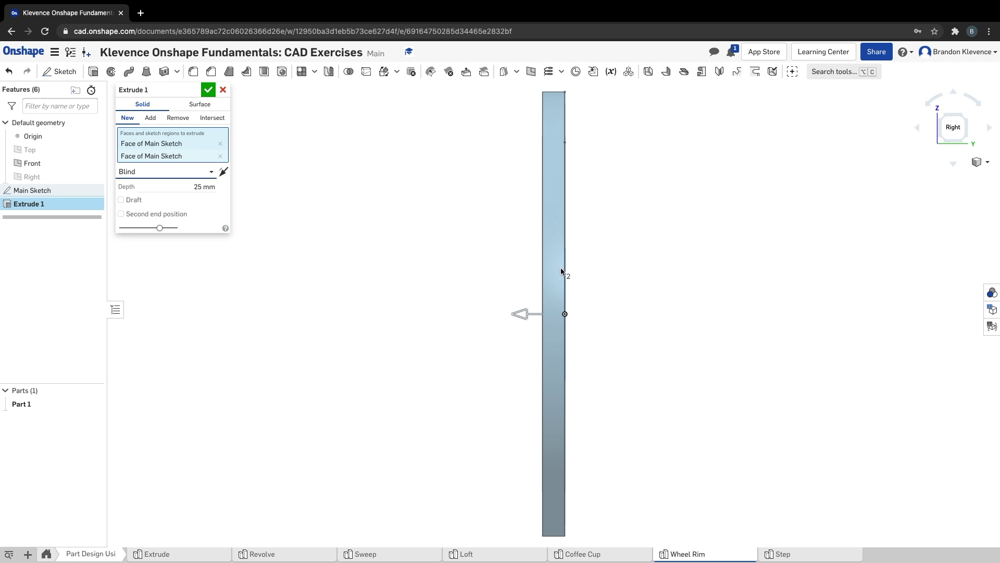
{"action": "left_click", "coordinate": [170, 174]}
{"action": "left_click", "coordinate": [161, 202]}
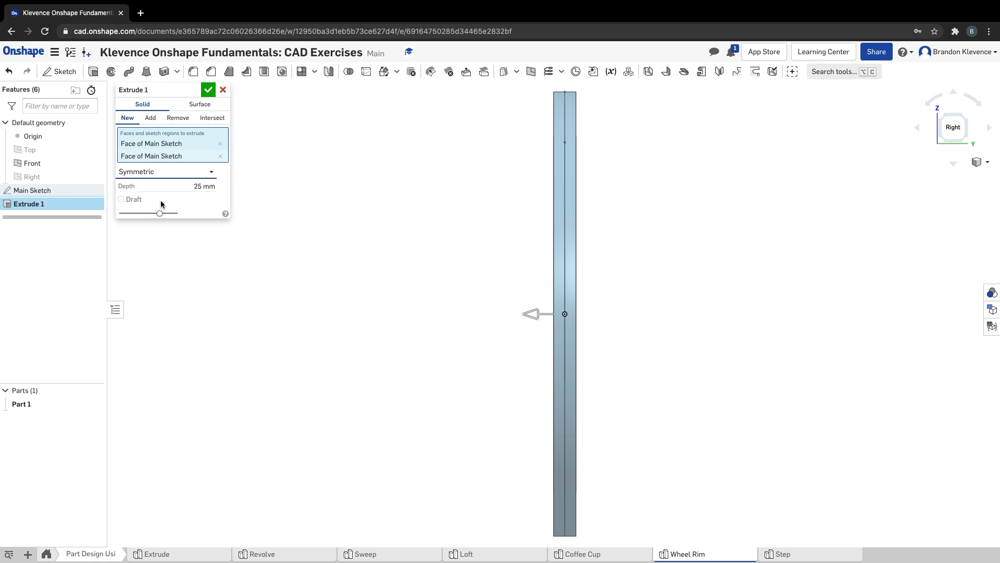
Set the ring extrude's depth to 150 mm and accept the feature in an isometric view
{"action": "left_click", "coordinate": [190, 182]}
{"action": "left_click", "coordinate": [213, 184]}
{"action": "type", "text": "1"}
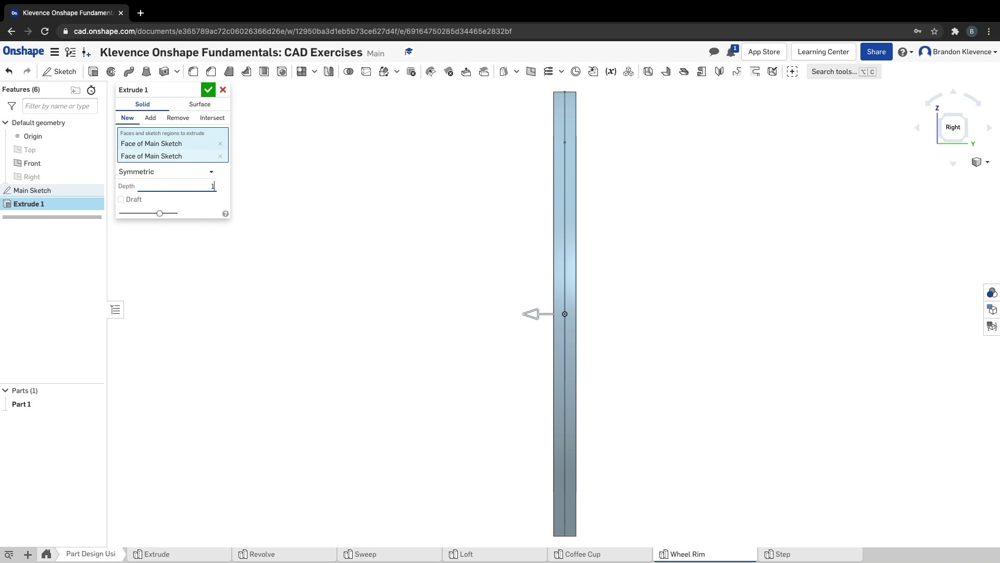
{"action": "type", "text": "50"}
{"action": "key", "text": "Return"}
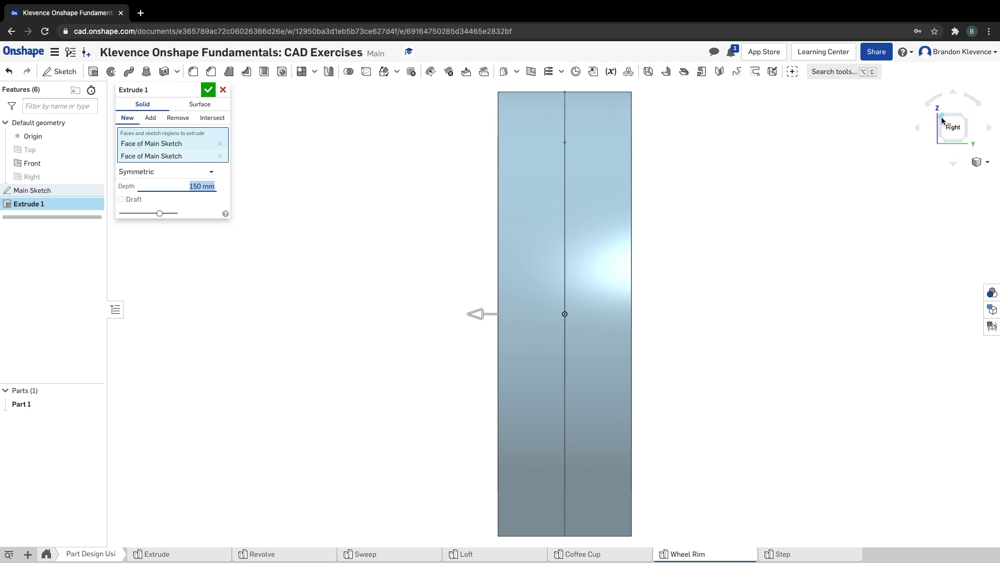
{"action": "left_click", "coordinate": [980, 162]}
{"action": "left_click", "coordinate": [955, 178]}
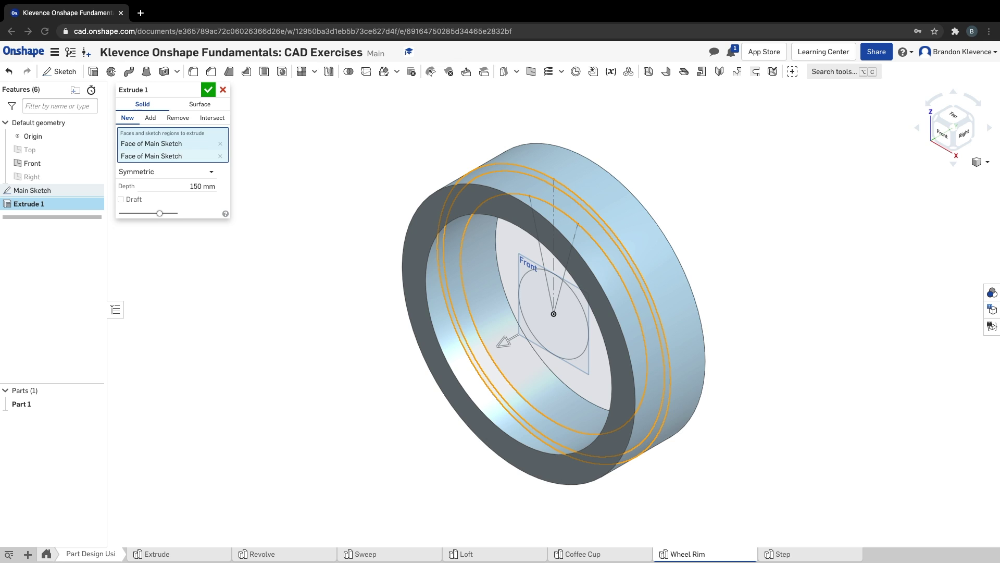
{"action": "left_click", "coordinate": [208, 90]}
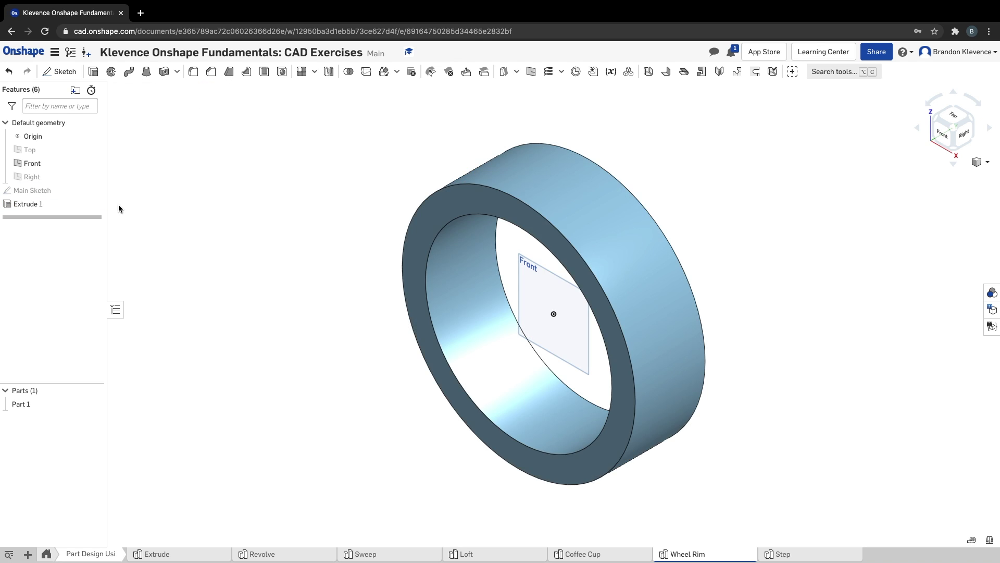
Rename the extruded ring part as Wheel Rim
{"action": "right_click", "coordinate": [31, 405]}
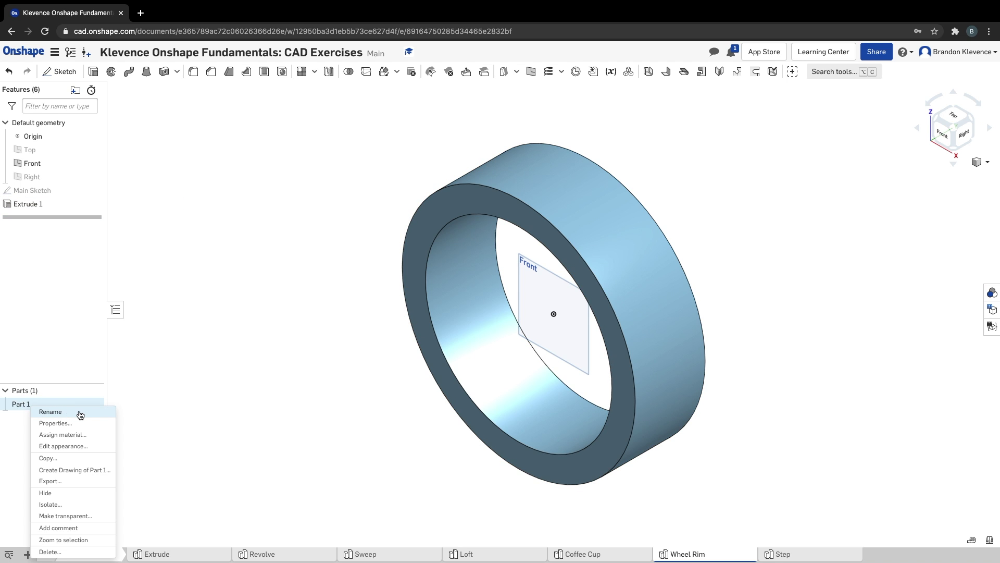
{"action": "left_click", "coordinate": [80, 414]}
{"action": "type", "text": "Wheel Rim"}
{"action": "key", "text": "Return"}
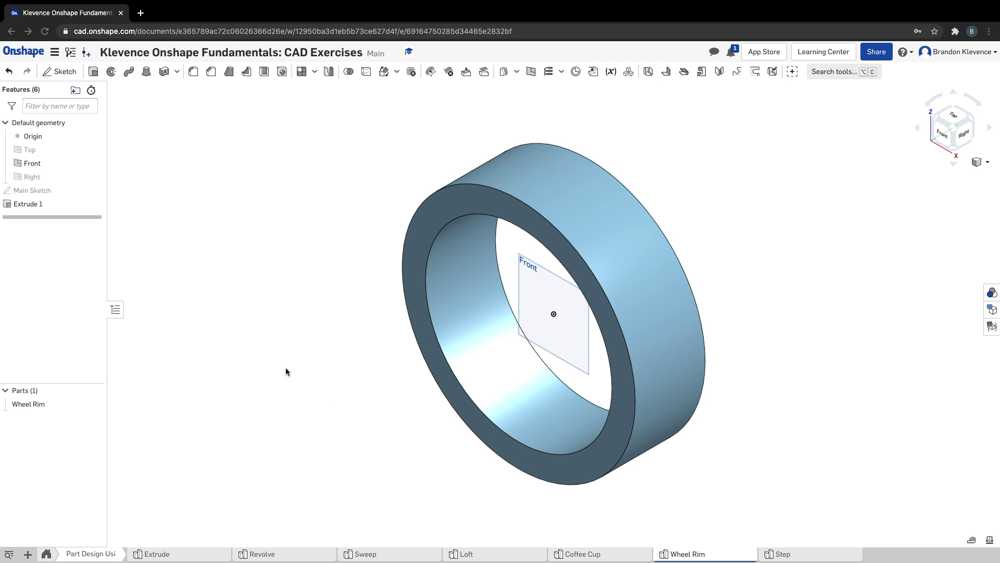
{"action": "left_click", "coordinate": [284, 280]}
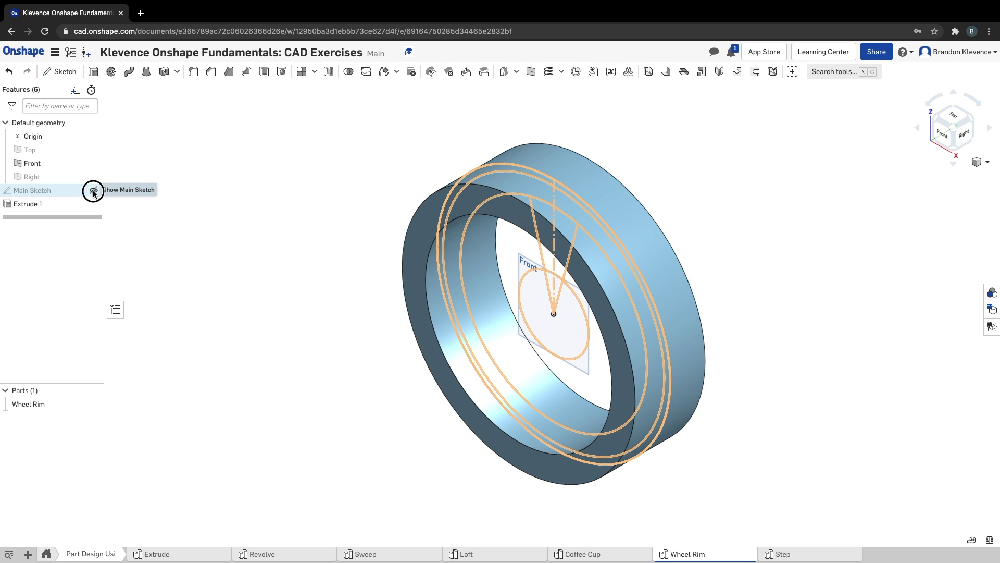
Show Main Sketch and start a new solid Extrude with the innermost circle's profile, including its triangular wedge region
{"action": "left_click", "coordinate": [94, 192]}
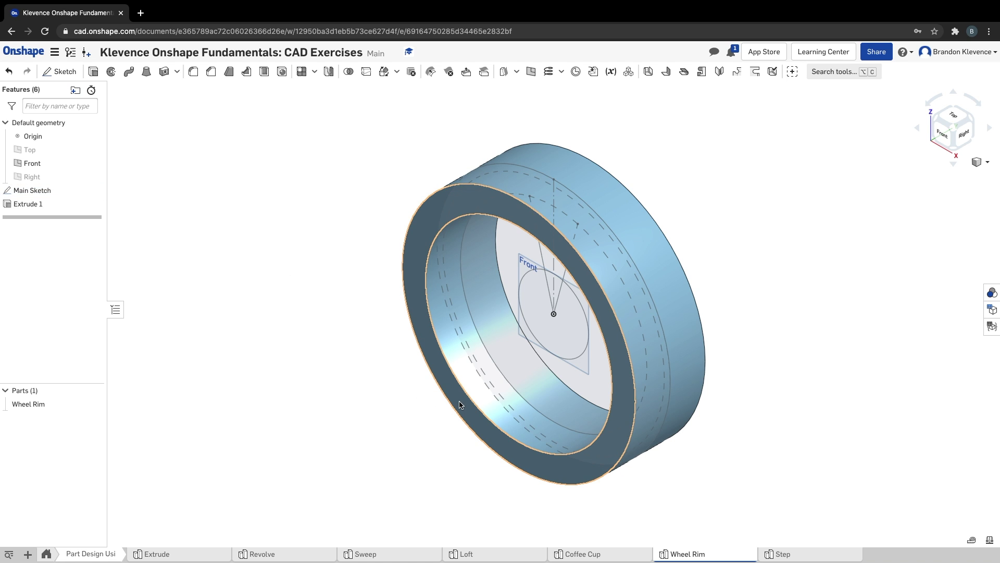
{"action": "left_click", "coordinate": [94, 73]}
{"action": "left_click", "coordinate": [543, 299]}
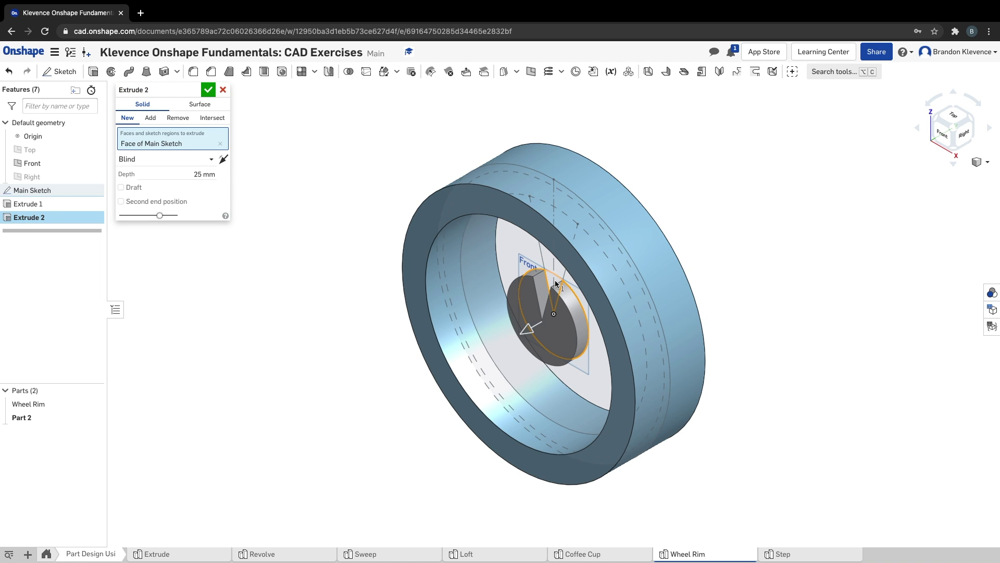
{"action": "left_click", "coordinate": [555, 282]}
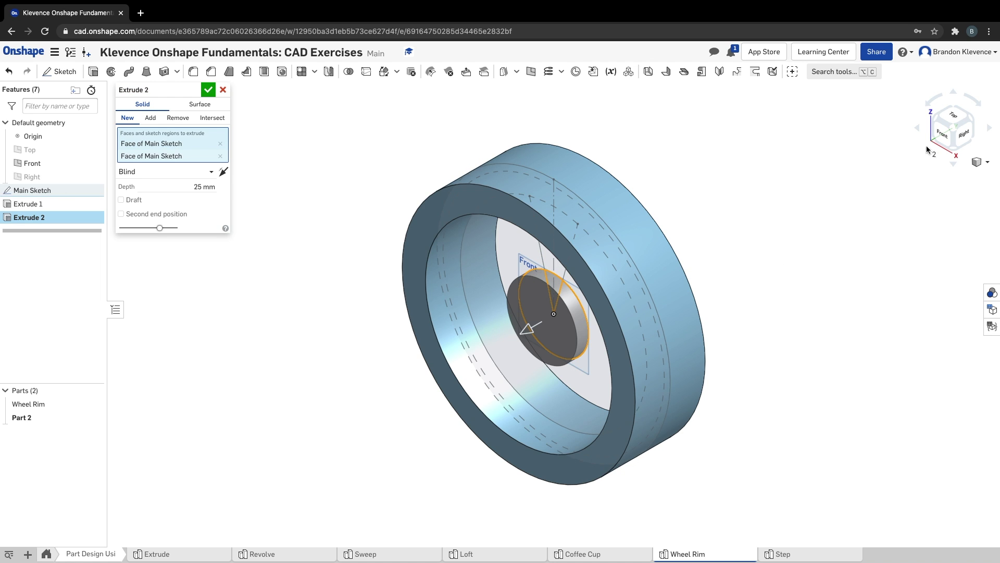
{"action": "left_click", "coordinate": [945, 135]}
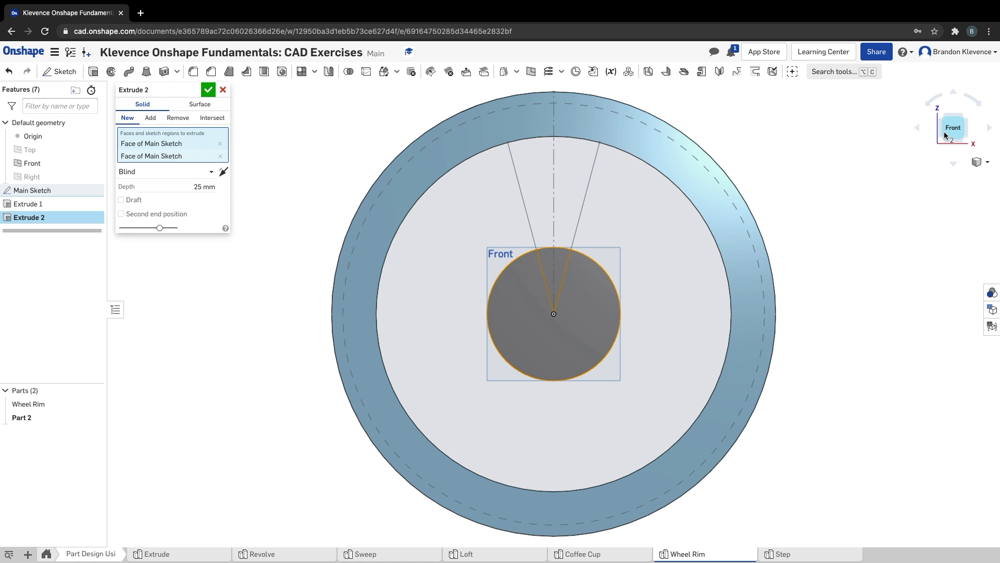
{"action": "left_click", "coordinate": [966, 119]}
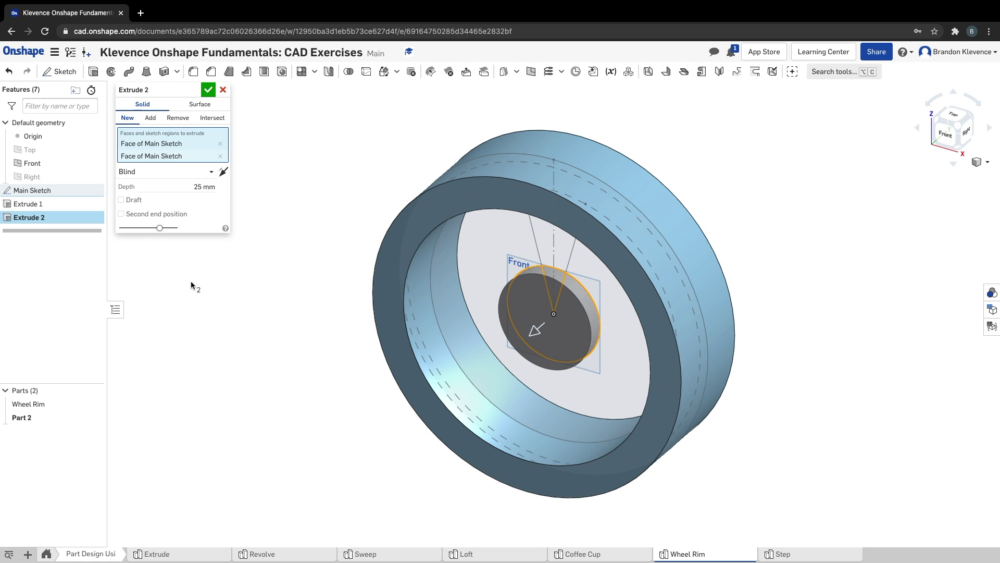
Set the hub extrude to the Symmetric end type with a depth of 200 mm
{"action": "left_click", "coordinate": [144, 173]}
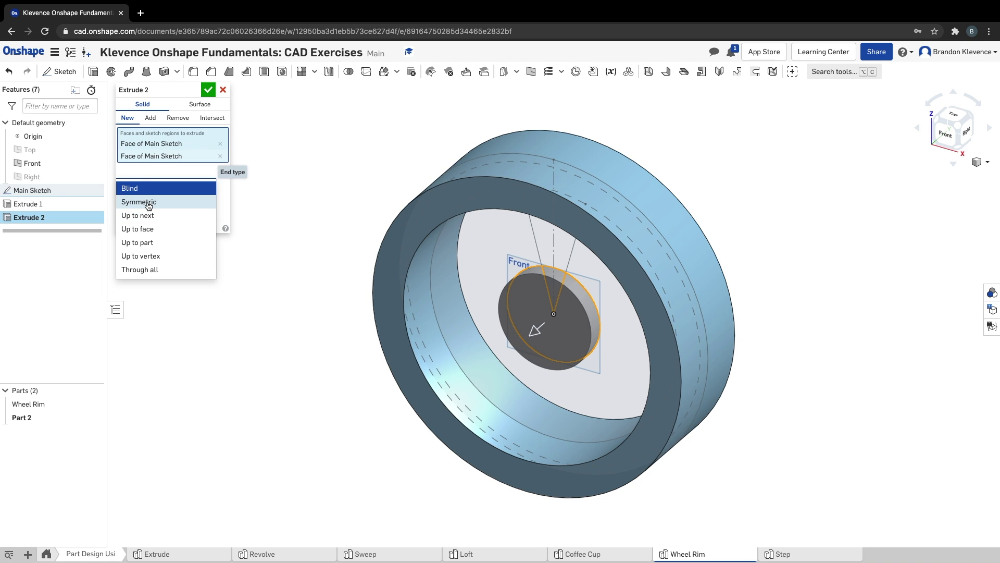
{"action": "left_click", "coordinate": [148, 205]}
{"action": "left_click", "coordinate": [185, 184]}
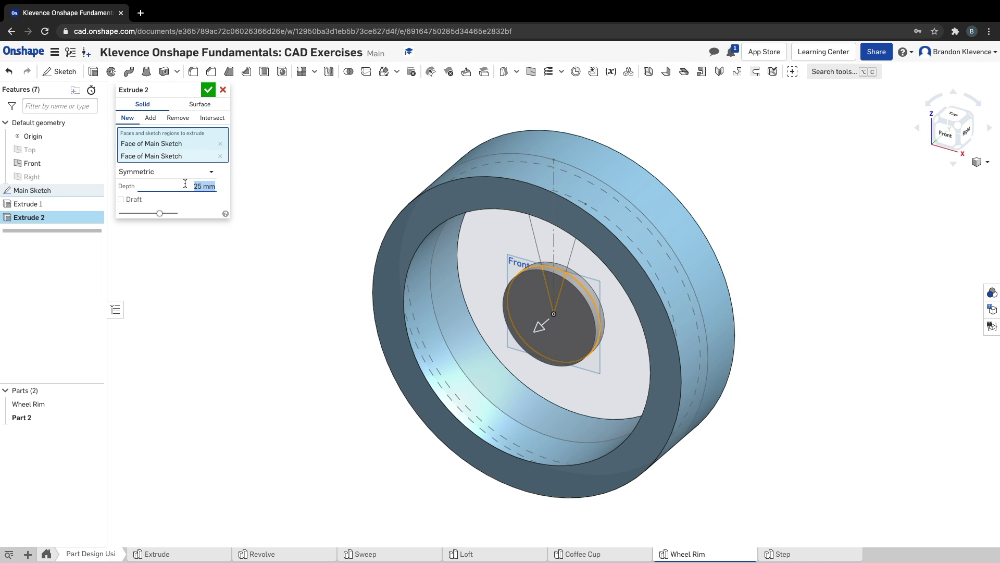
{"action": "type", "text": "200"}
Enable draft on the hub extrude and set the draft angle to 5 degrees
{"action": "left_click", "coordinate": [133, 202]}
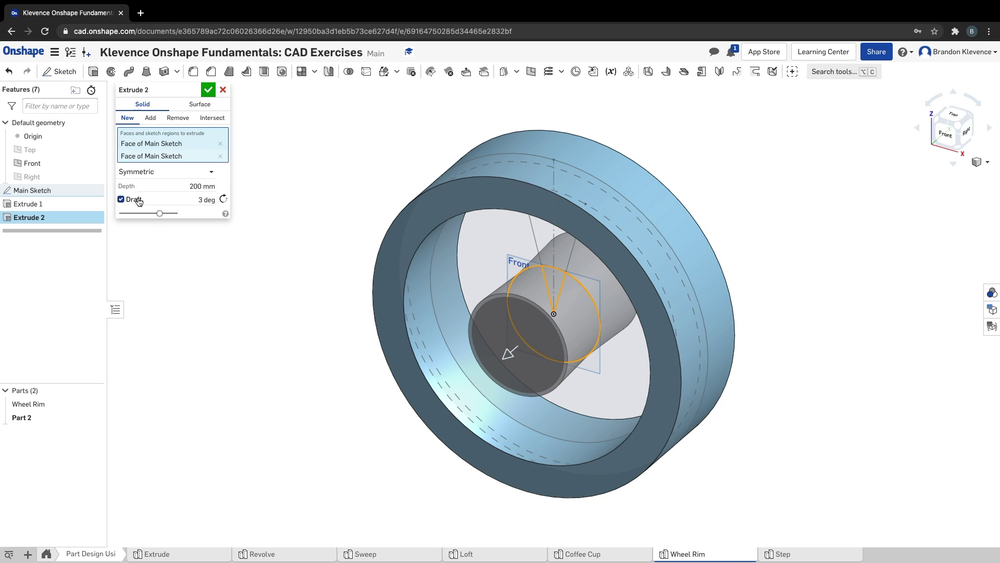
{"action": "left_click", "coordinate": [175, 199]}
{"action": "type", "text": "5"}
{"action": "key", "text": "Return"}
{"action": "left_click_drag", "start_coordinate": [215, 203], "coordinate": [207, 202]}
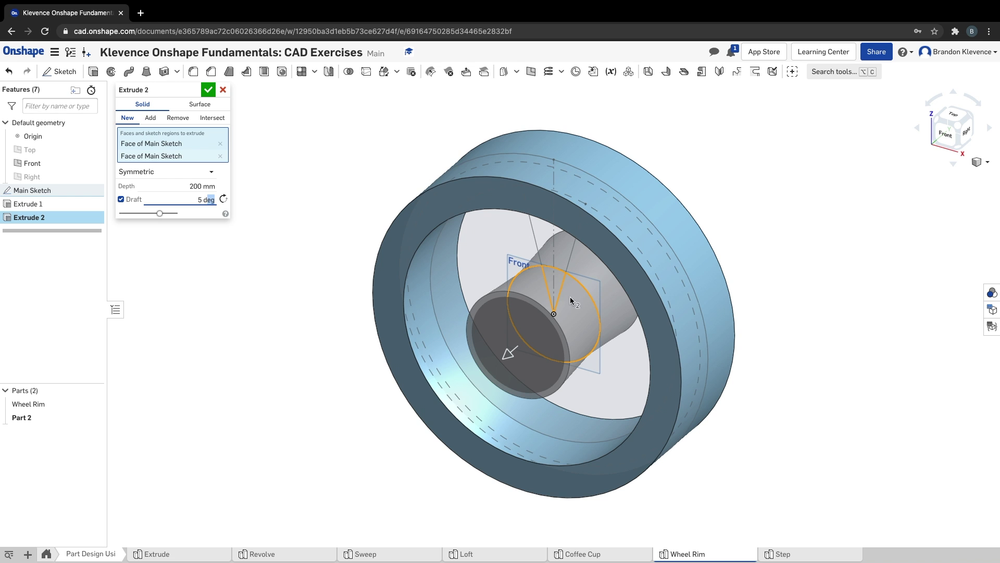
Compare the hub preview's settings and draft direction with slide 7 of the exercise in the course window
{"action": "right_click_drag", "start_coordinate": [531, 389], "coordinate": [499, 387]}
{"action": "key", "text": "ctrl+Right"}
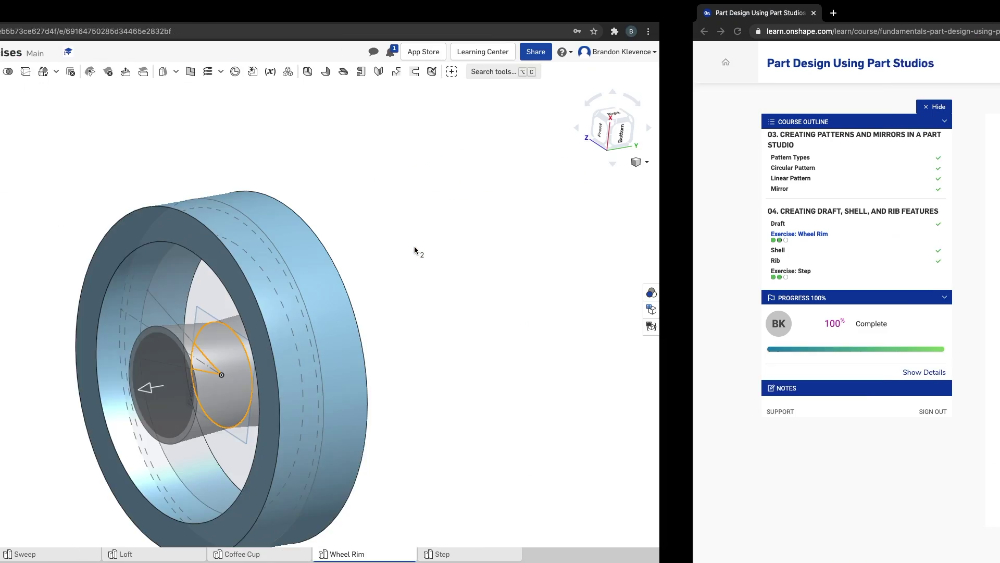
{"action": "left_click", "coordinate": [869, 202]}
{"action": "left_click", "coordinate": [869, 202]}
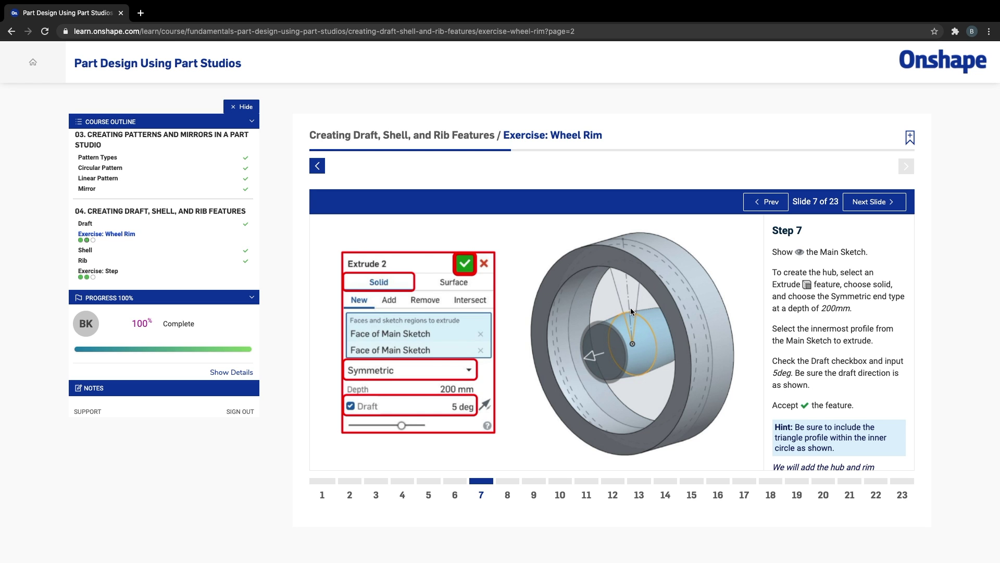
{"action": "key", "text": "ctrl+Left"}
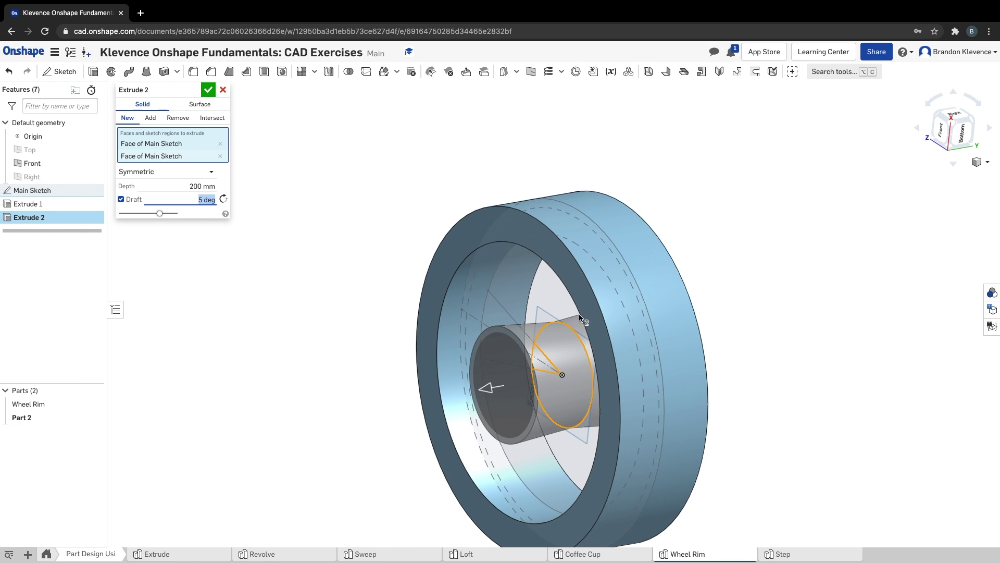
Reverse the hub extrude's draft direction so it tapers toward both ends as in the exercise, and accept the feature
{"action": "left_click", "coordinate": [223, 199]}
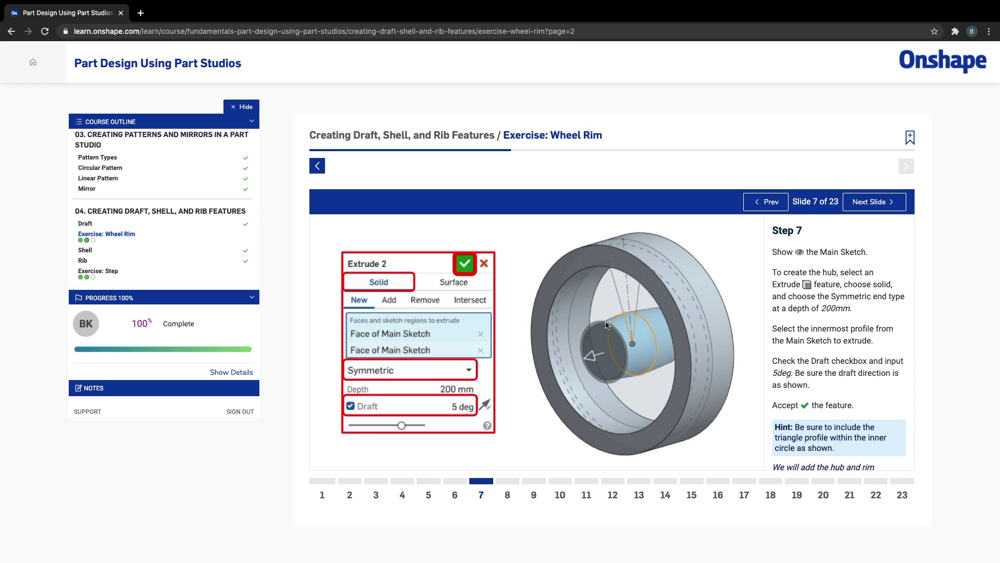
{"action": "left_click", "coordinate": [867, 206]}
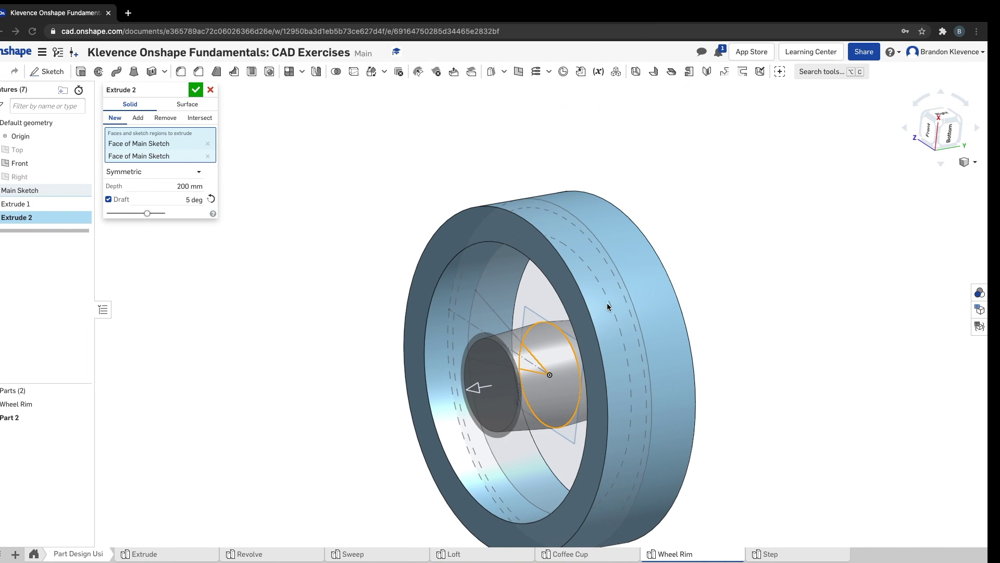
{"action": "left_click", "coordinate": [208, 91]}
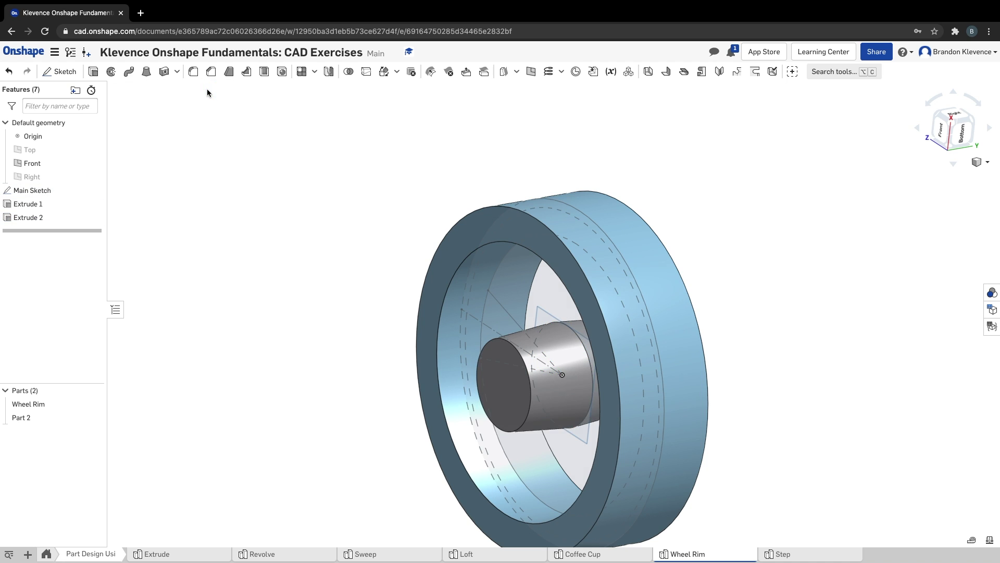
Start a new solid Extrude of Main Sketch's triangular spoke profile, including the wedge inside the hub, hiding Part 2 only while selecting
{"action": "left_click", "coordinate": [988, 163]}
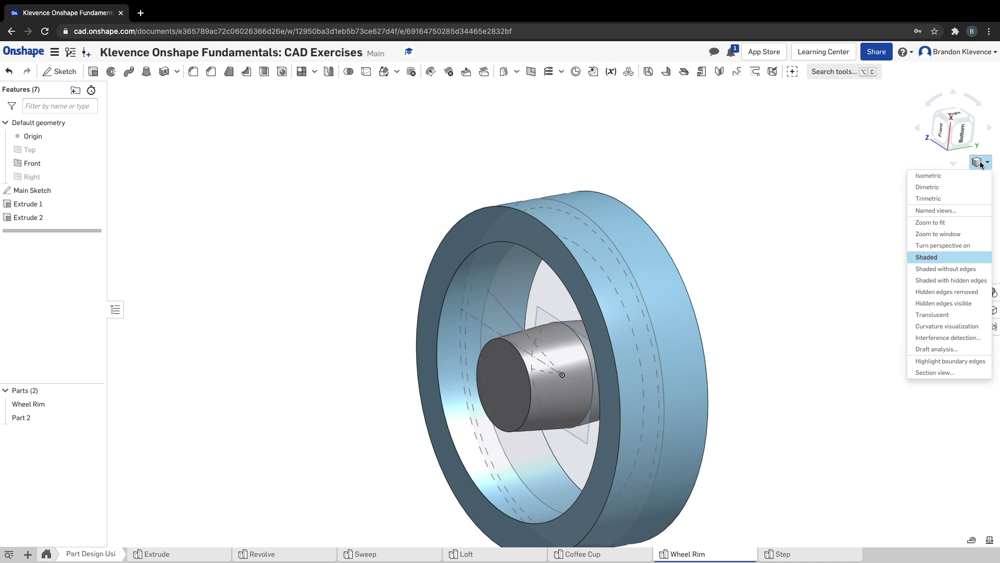
{"action": "left_click", "coordinate": [960, 174]}
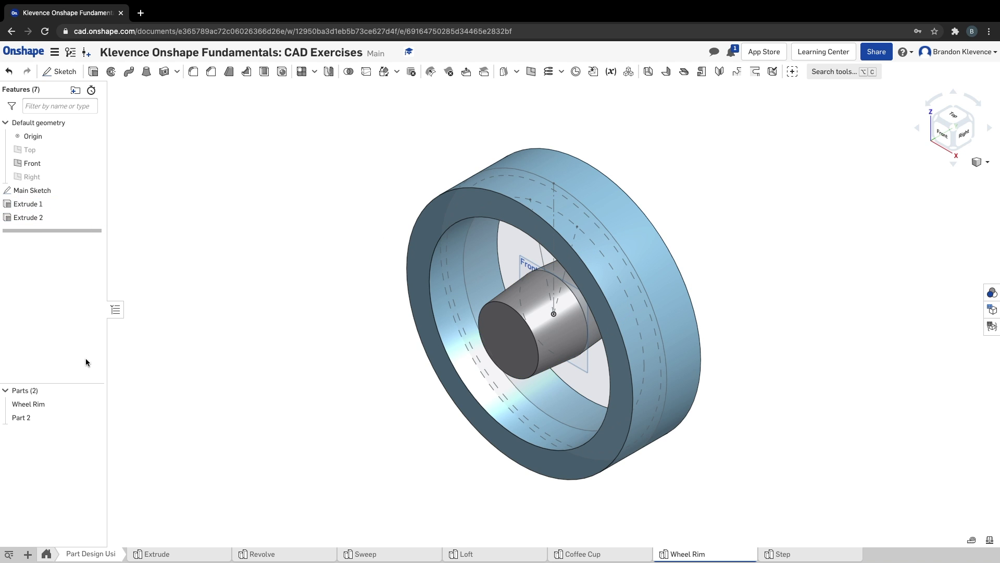
{"action": "left_click", "coordinate": [95, 418]}
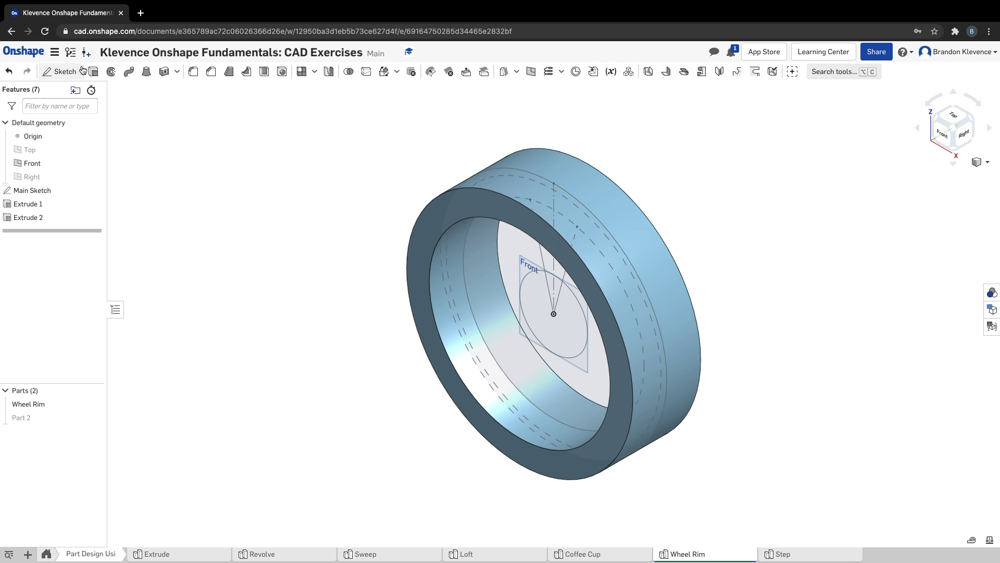
{"action": "key", "text": "shift+e"}
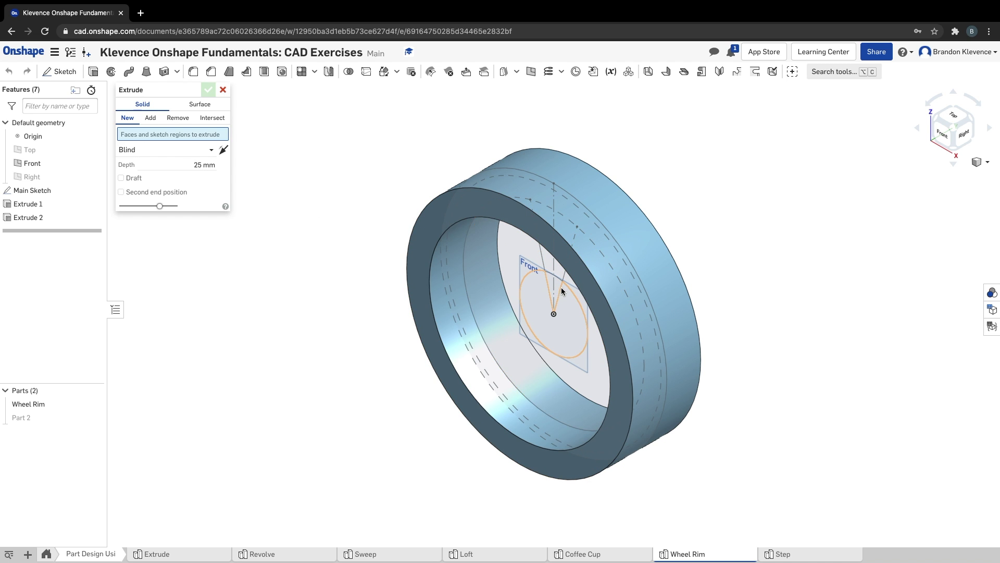
{"action": "left_click", "coordinate": [555, 282]}
{"action": "left_click", "coordinate": [544, 259]}
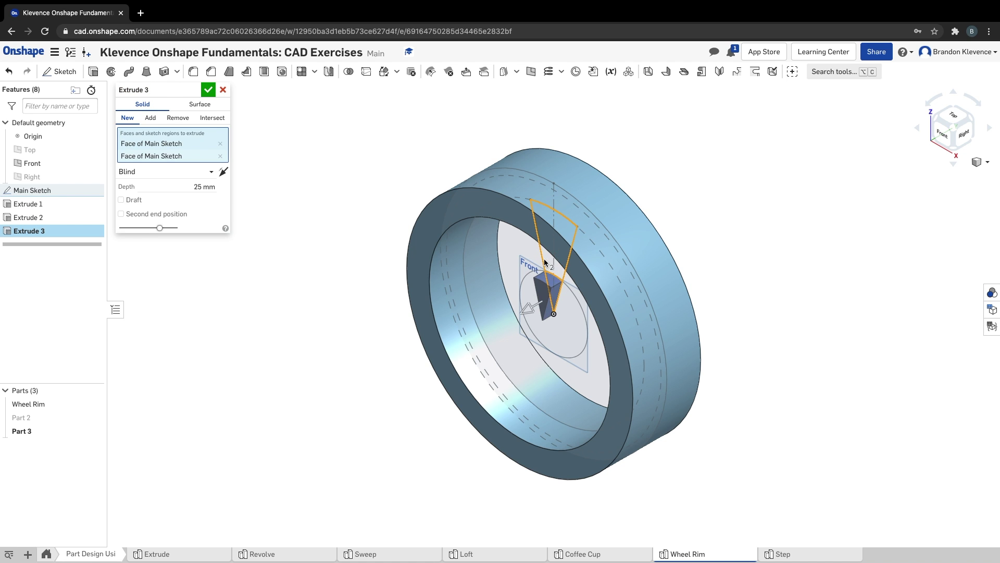
{"action": "left_click", "coordinate": [96, 417]}
Add the 25 mm Blind spoke extrude to the model with both Wheel Rim and Part 2 in the merge scope, and accept it
{"action": "right_click_drag", "start_coordinate": [327, 468], "coordinate": [354, 435]}
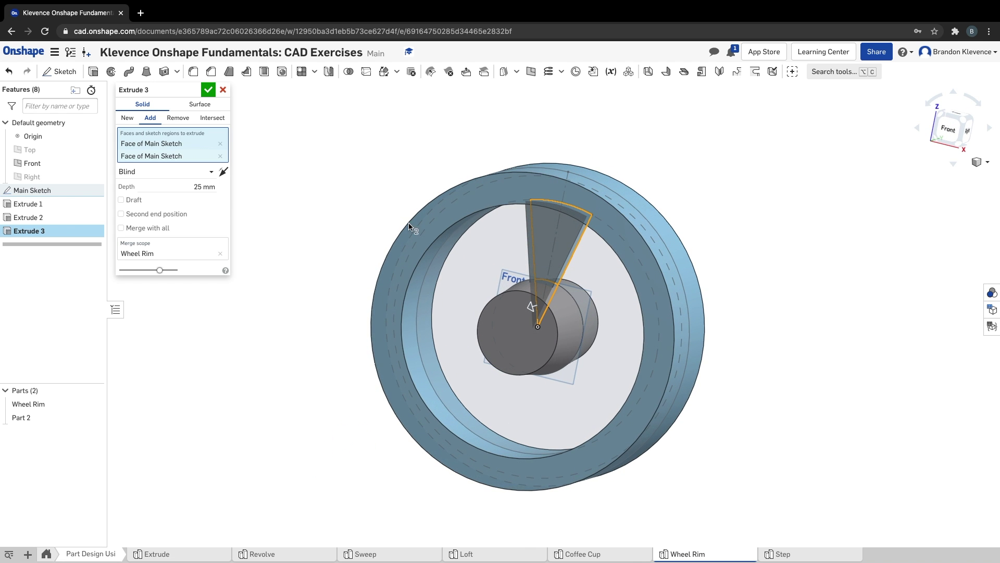
{"action": "key", "text": "super+grave"}
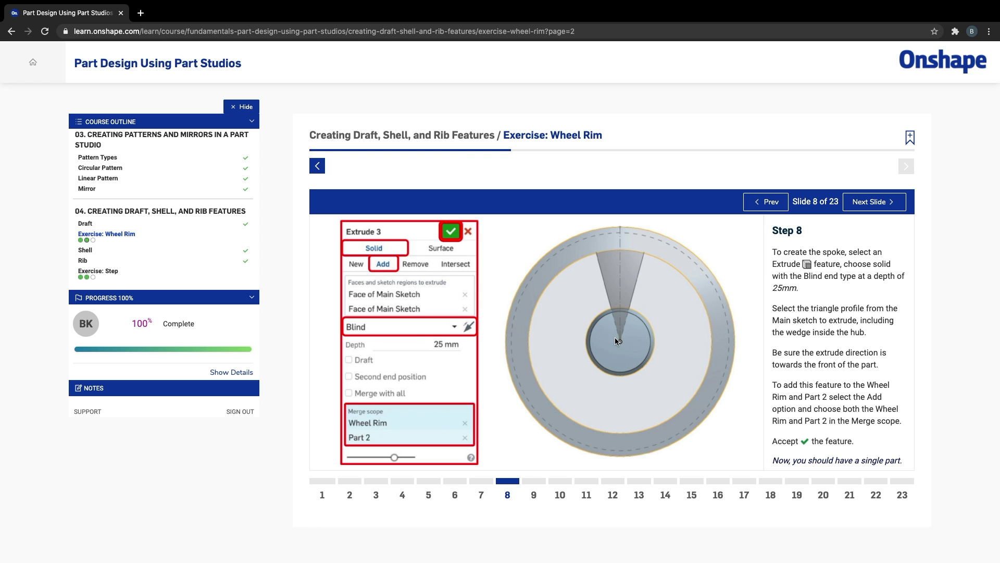
{"action": "key", "text": "ctrl+Left"}
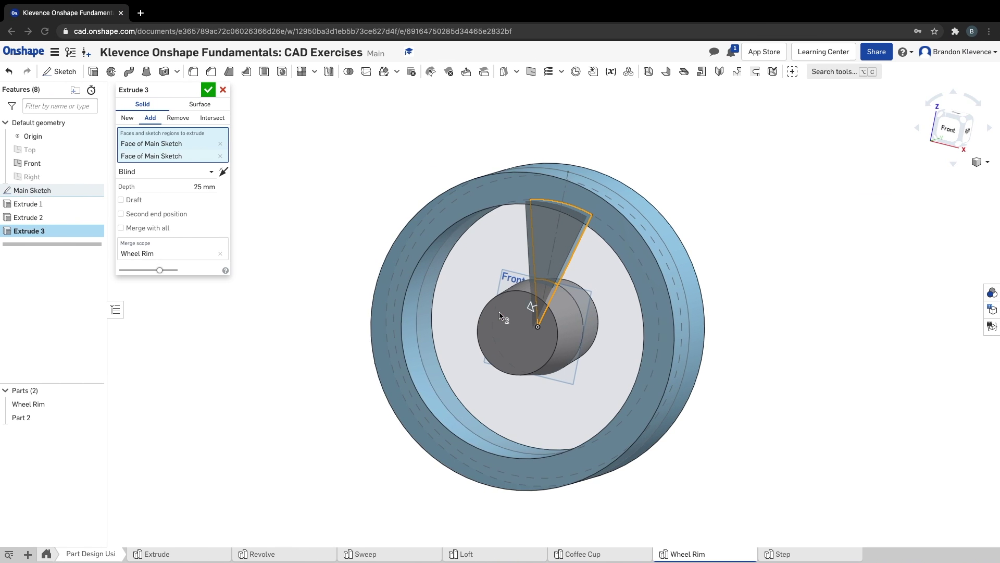
{"action": "left_click", "coordinate": [167, 244]}
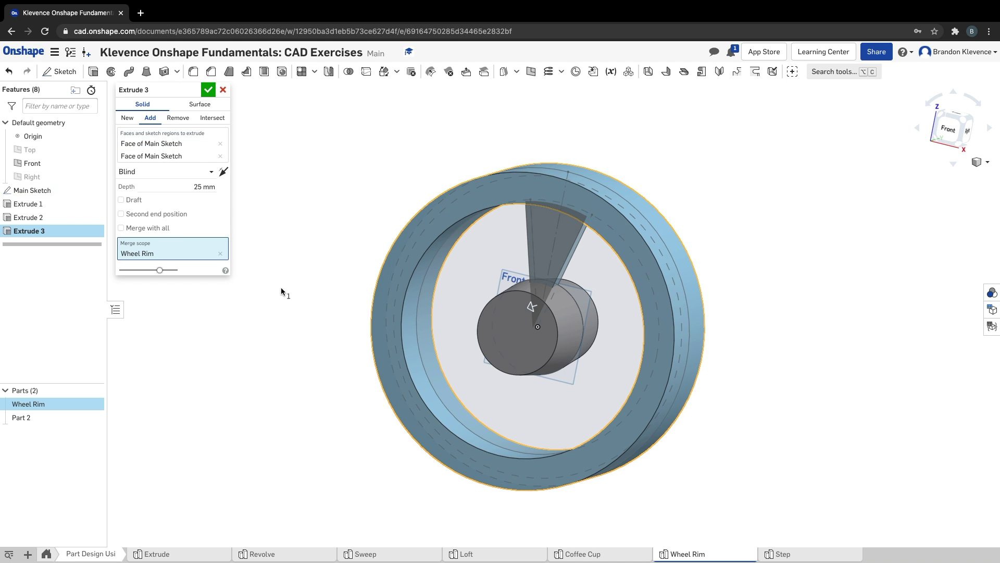
{"action": "left_click", "coordinate": [501, 338]}
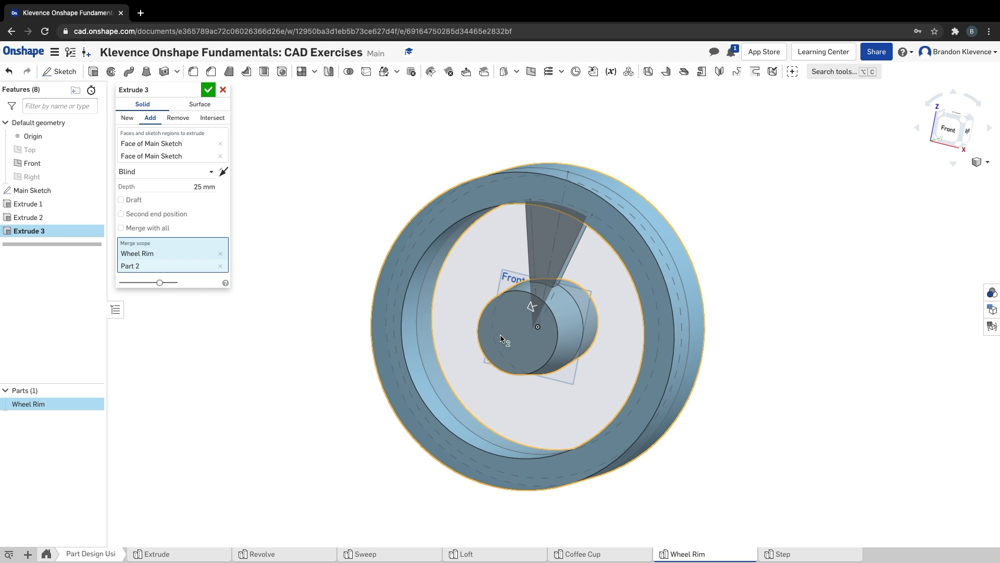
{"action": "left_click", "coordinate": [206, 91]}
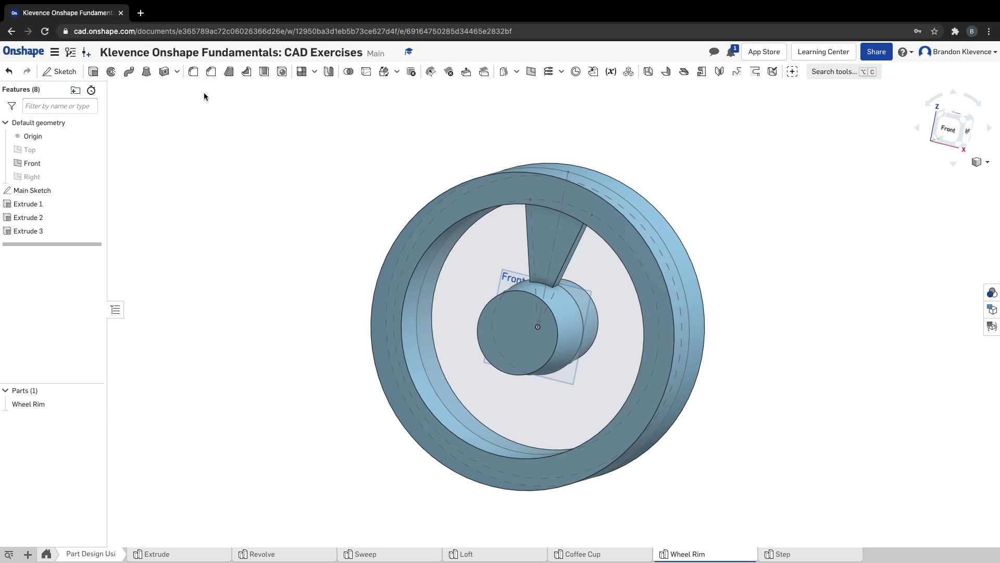
Start a neutral-plane Draft feature and set the draft angle to 15 degrees
{"action": "left_click", "coordinate": [965, 124]}
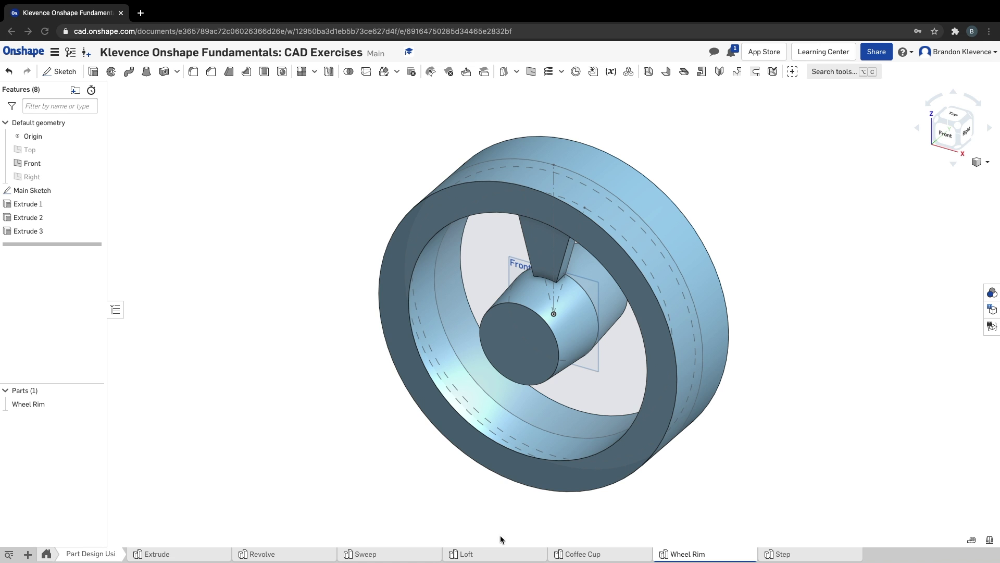
{"action": "scroll", "coordinate": [538, 290], "scroll_direction": "up", "scroll_amount": 5}
{"action": "right_click_drag", "start_coordinate": [538, 290], "coordinate": [566, 212]}
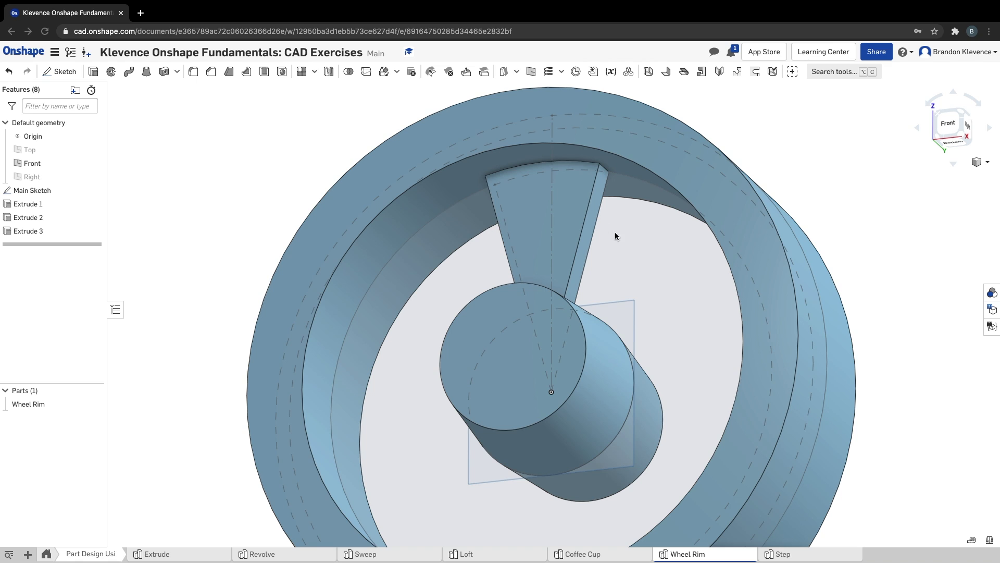
{"action": "left_click", "coordinate": [230, 73]}
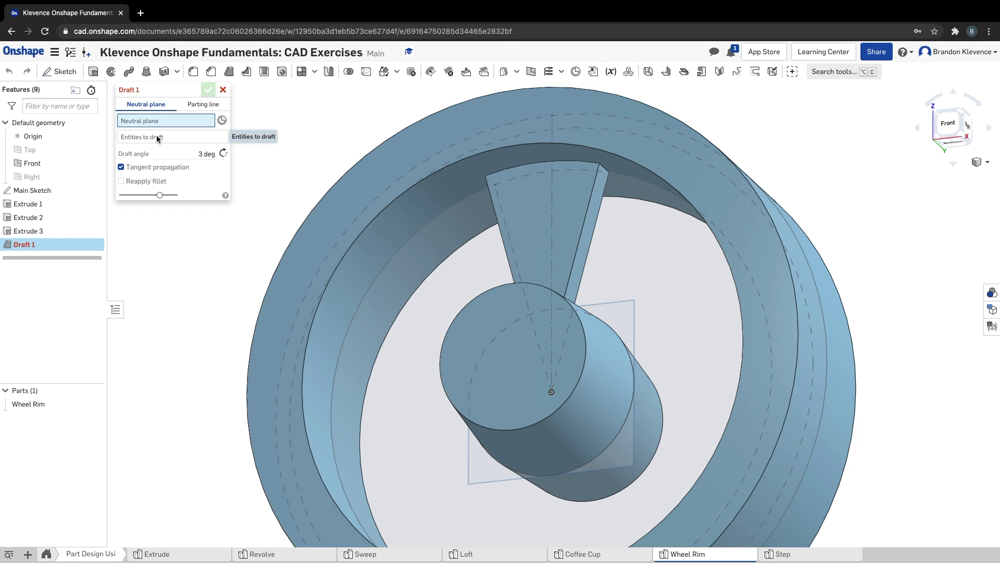
{"action": "left_click", "coordinate": [210, 154]}
{"action": "type", "text": "15"}
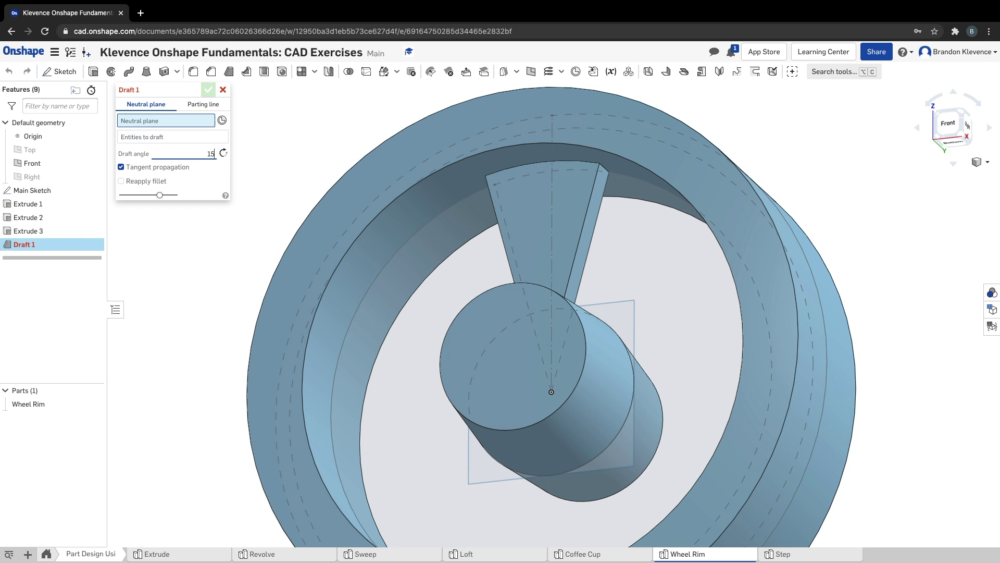
Draft the spoke's two side faces using its front face as the neutral plane, and accept the feature
{"action": "left_click", "coordinate": [190, 122]}
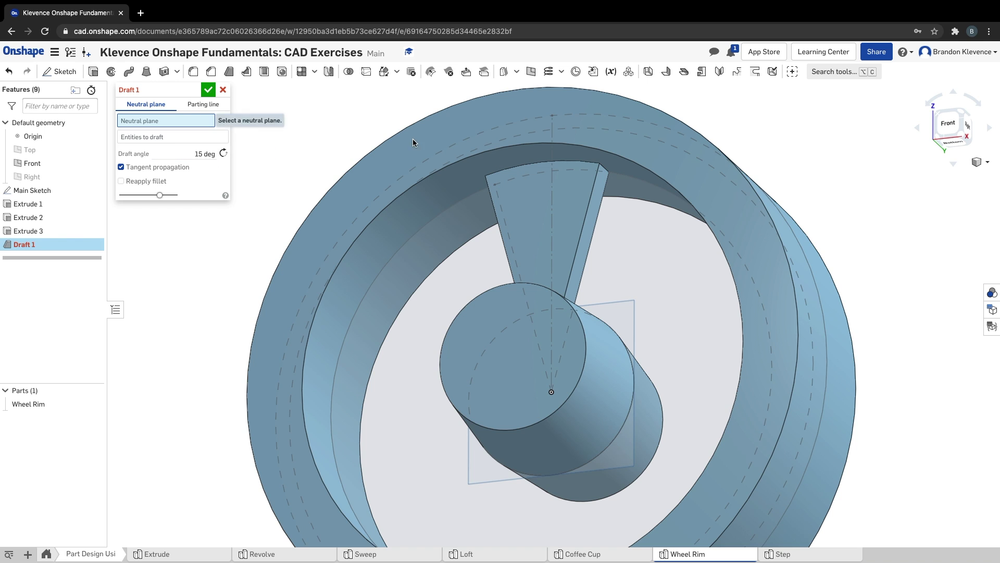
{"action": "left_click", "coordinate": [539, 218]}
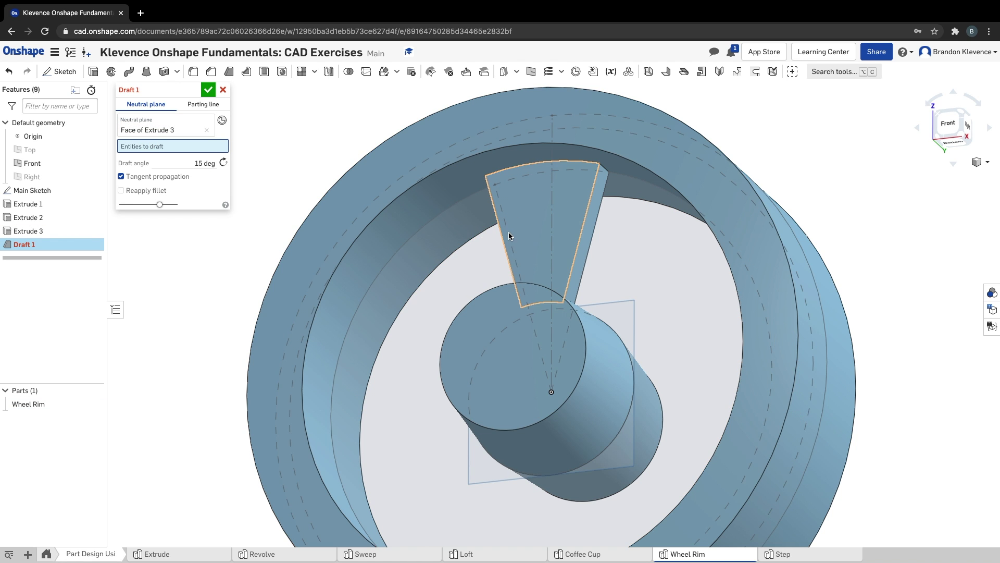
{"action": "left_click", "coordinate": [587, 235]}
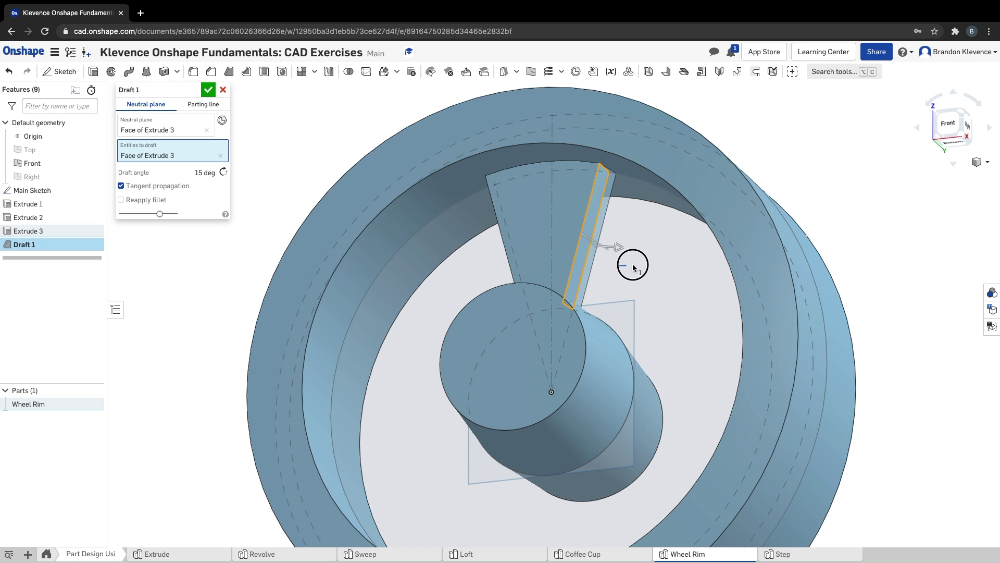
{"action": "right_click_drag", "start_coordinate": [639, 262], "coordinate": [678, 266]}
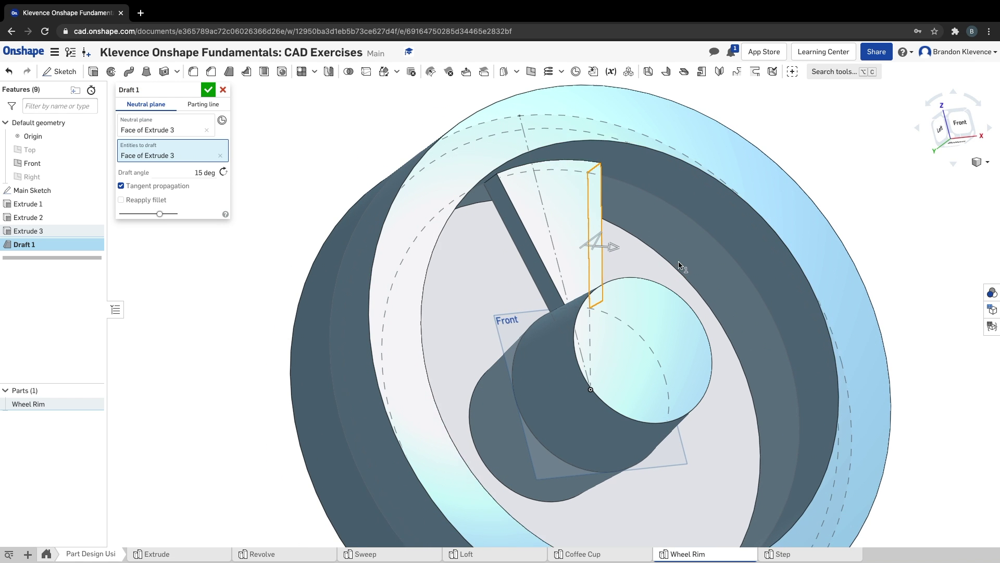
{"action": "left_click", "coordinate": [521, 245]}
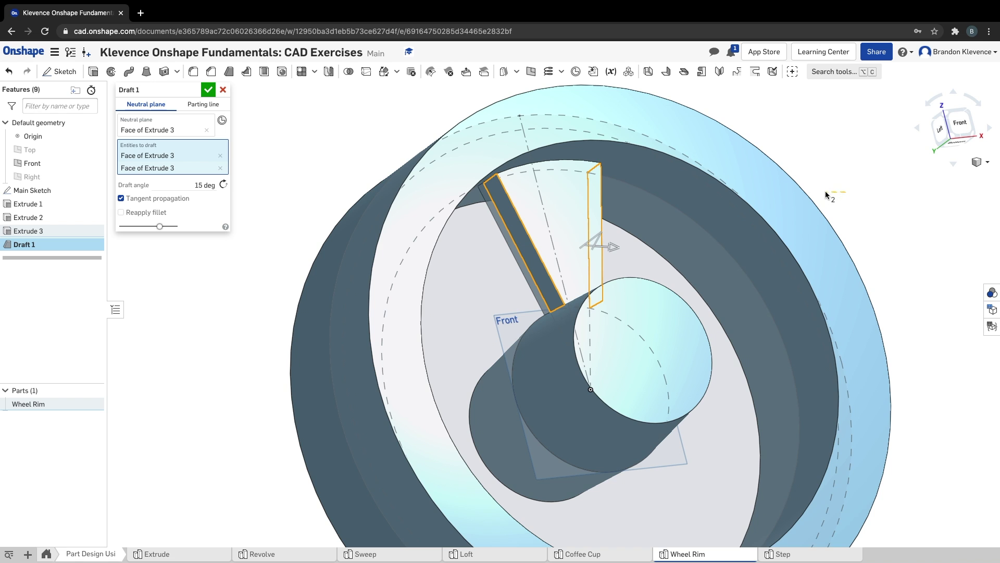
{"action": "right_click_drag", "start_coordinate": [846, 195], "coordinate": [677, 230]}
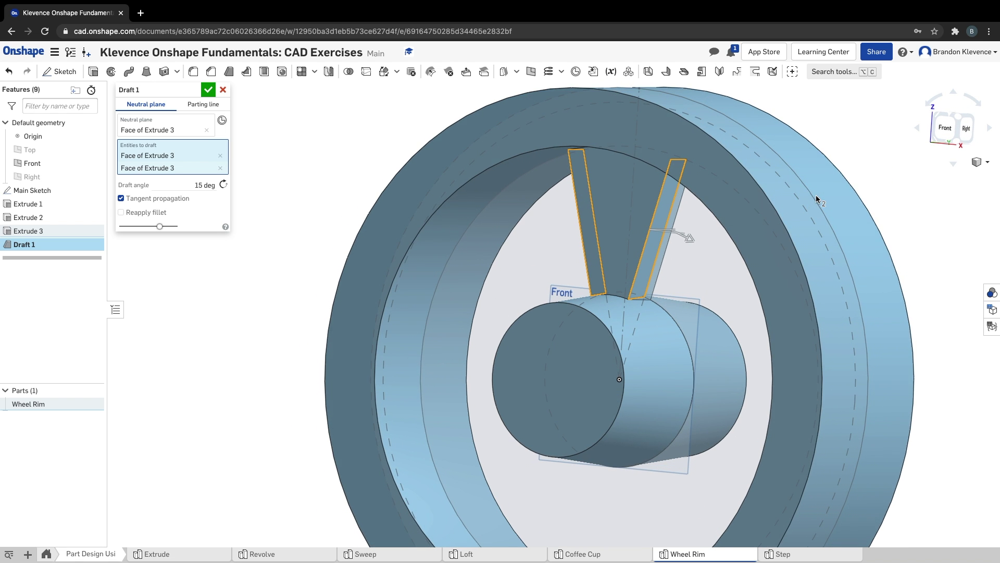
{"action": "left_click", "coordinate": [208, 90]}
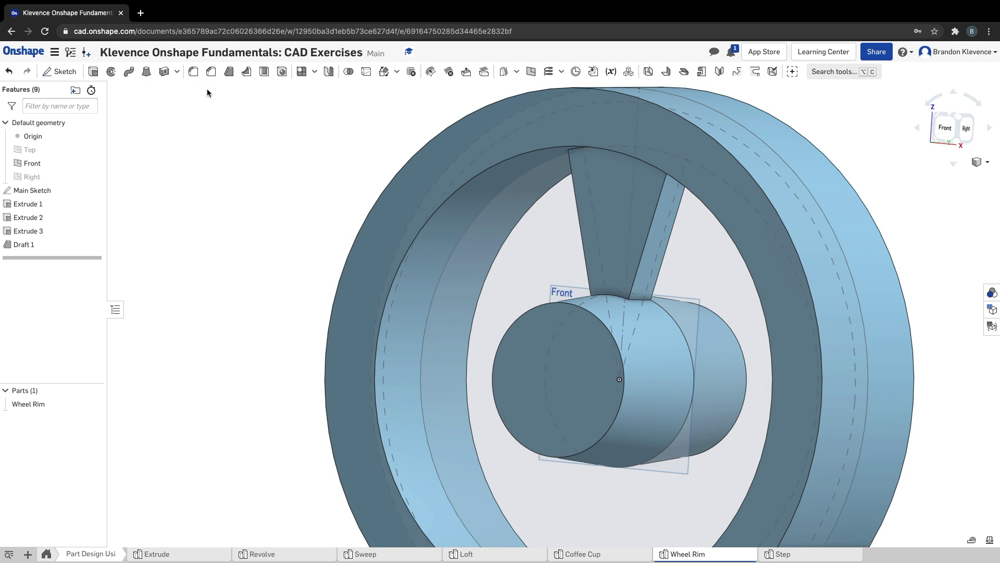
Advance the course window to slide 10 and review its instructions for mirroring the half spoke
{"action": "left_click", "coordinate": [979, 167]}
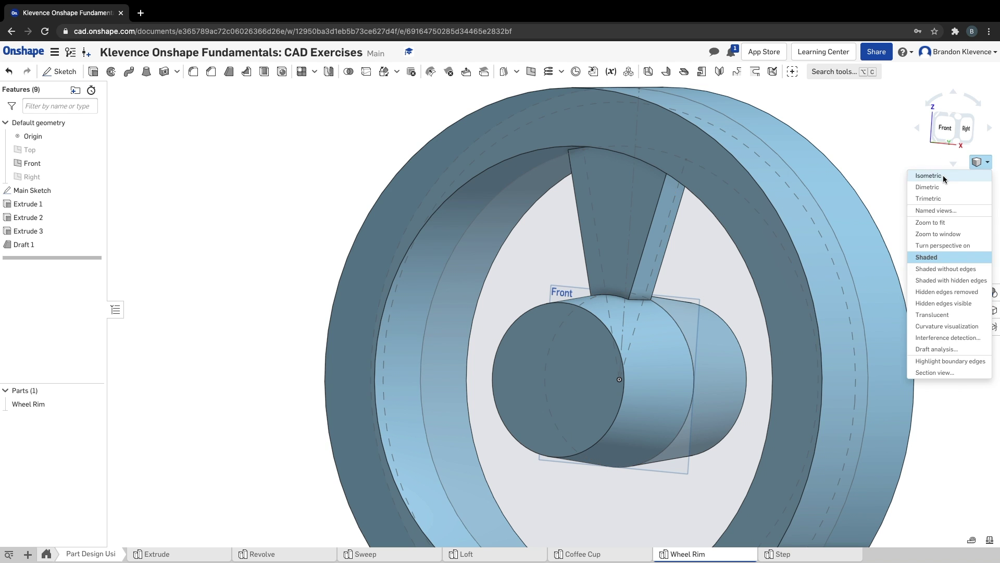
{"action": "left_click", "coordinate": [930, 175]}
{"action": "right_click_drag", "start_coordinate": [549, 373], "coordinate": [566, 359]}
{"action": "key", "text": "ctrl+Right"}
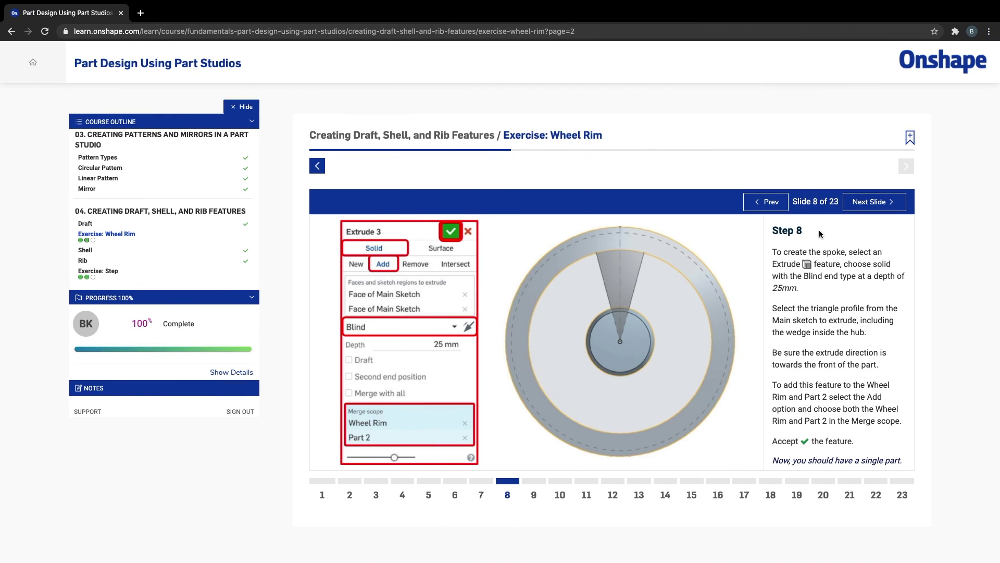
{"action": "left_click", "coordinate": [854, 207]}
{"action": "left_click", "coordinate": [872, 209]}
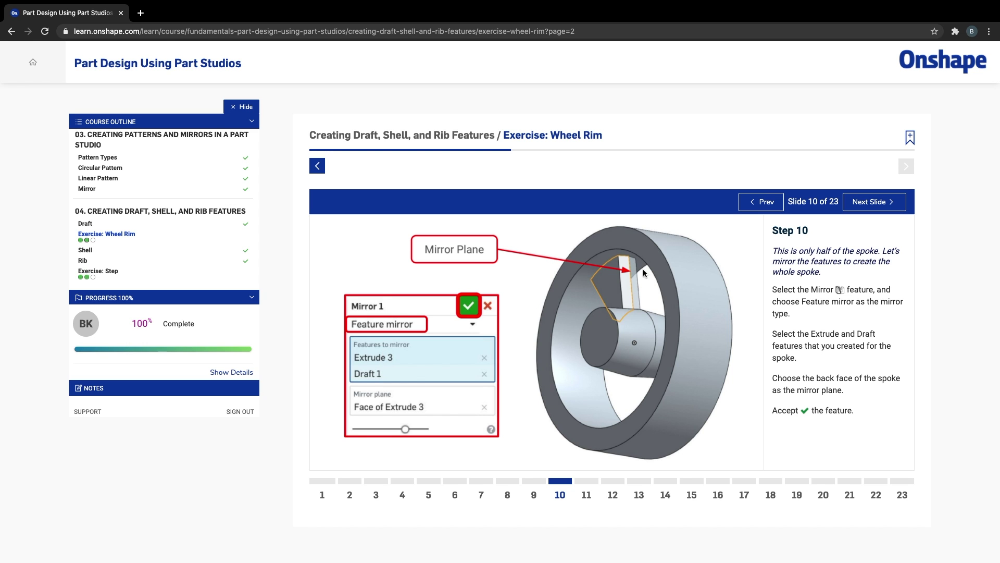
{"action": "key", "text": "ctrl+Left"}
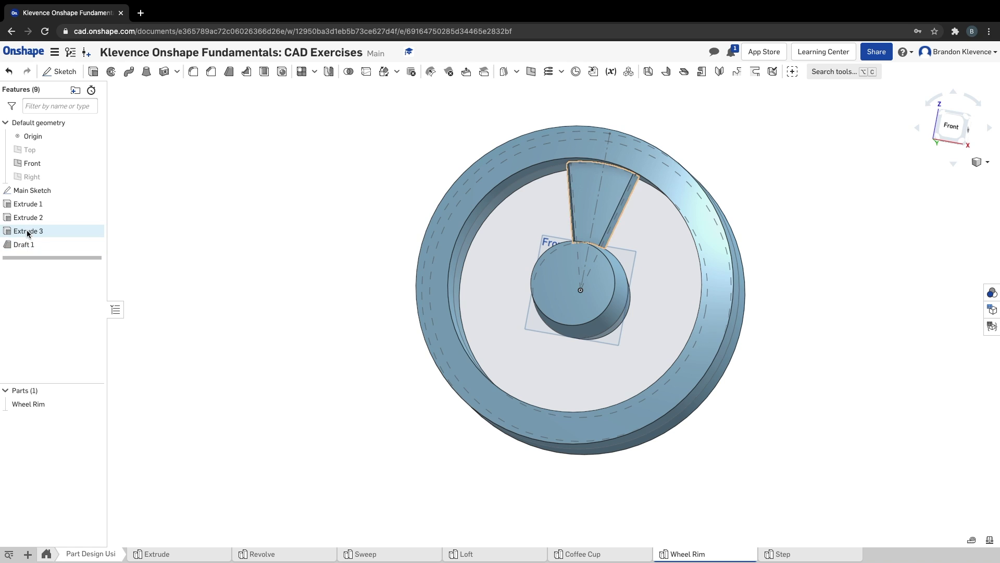
Start a Mirror feature and set its type to Feature mirror, checking the settings against slide 10
{"action": "left_click", "coordinate": [330, 75]}
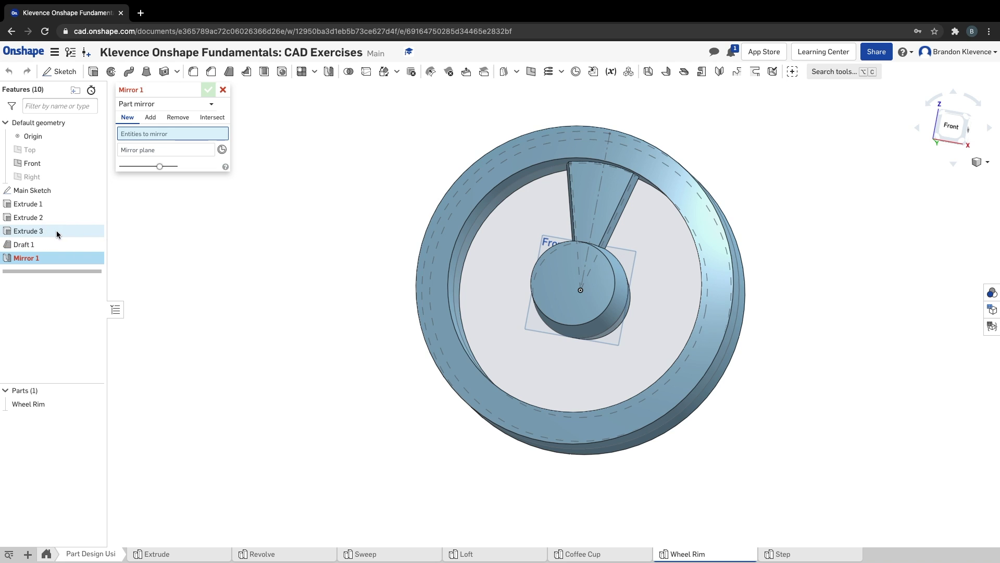
{"action": "left_click", "coordinate": [148, 103]}
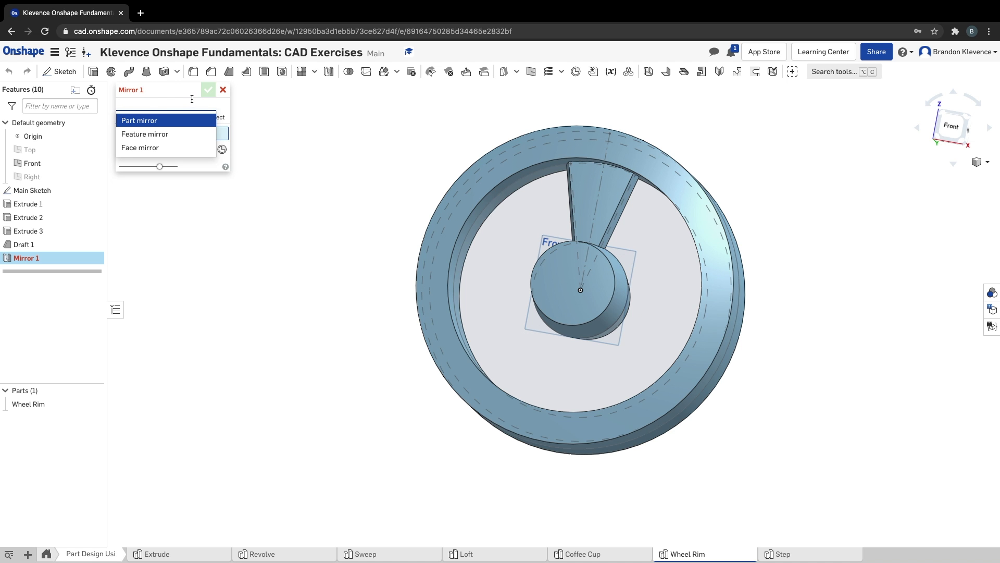
{"action": "key", "text": "ctrl+Right"}
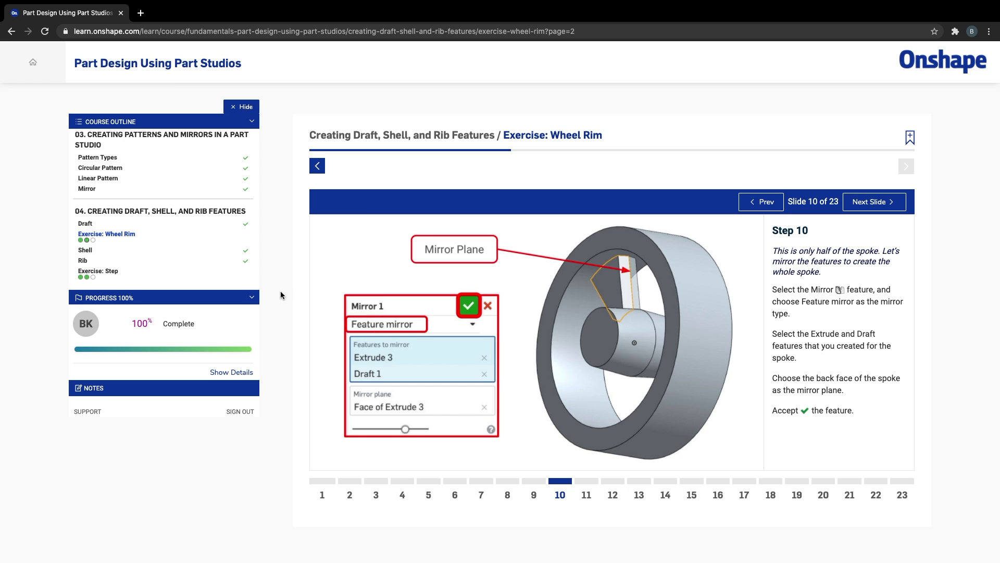
{"action": "key", "text": "ctrl+Left"}
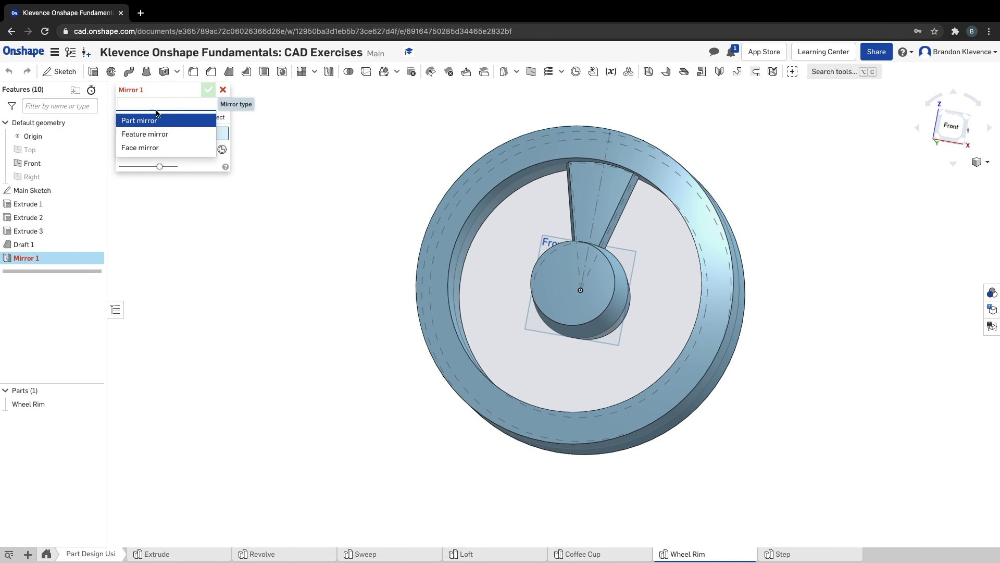
{"action": "left_click", "coordinate": [209, 105]}
{"action": "left_click", "coordinate": [209, 105]}
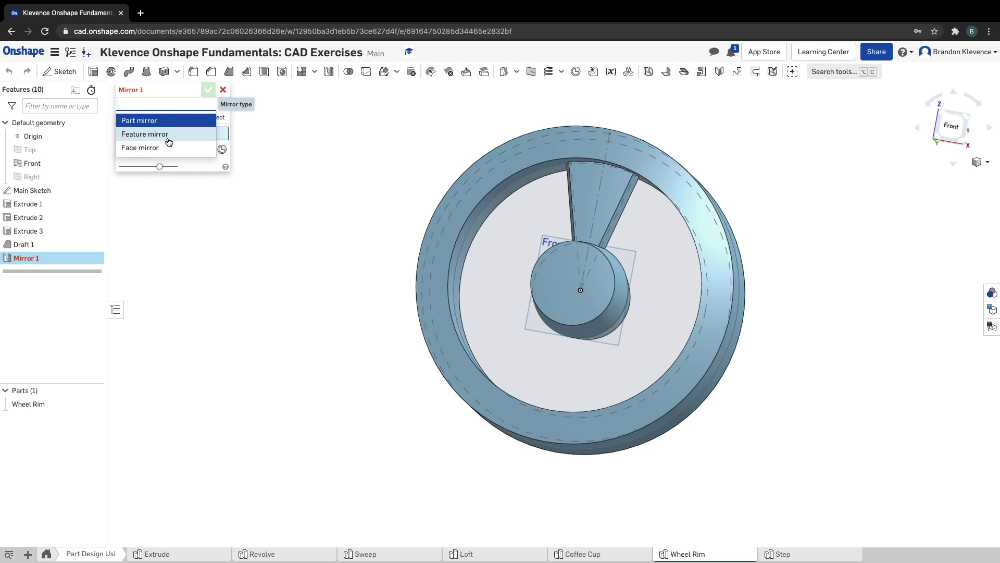
{"action": "left_click", "coordinate": [147, 136]}
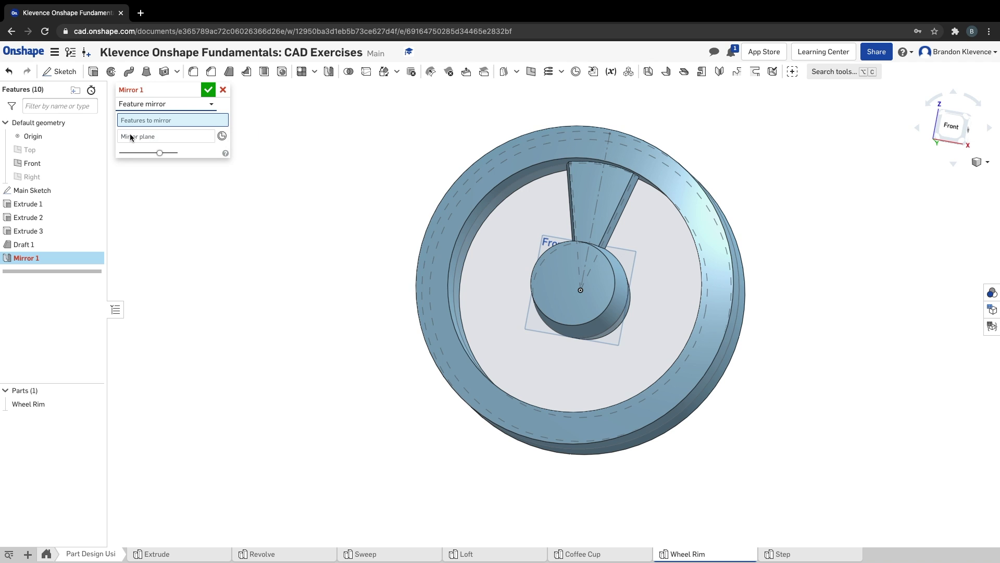
Mirror Extrude 3 and Draft 1 about the spoke face of Main Sketch, and accept the feature
{"action": "left_click", "coordinate": [56, 231]}
{"action": "left_click", "coordinate": [26, 244]}
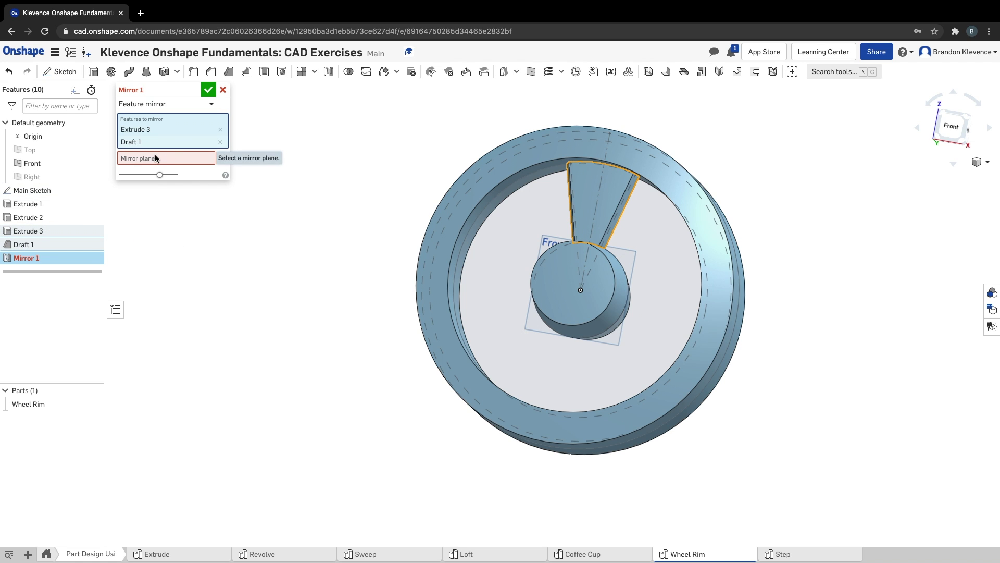
{"action": "left_click", "coordinate": [162, 158]}
{"action": "mouse_move", "coordinate": [311, 180]}
{"action": "right_mouse_down"}
{"action": "mouse_move", "coordinate": [317, 208]}
{"action": "mouse_move", "coordinate": [215, 201]}
{"action": "right_mouse_up"}
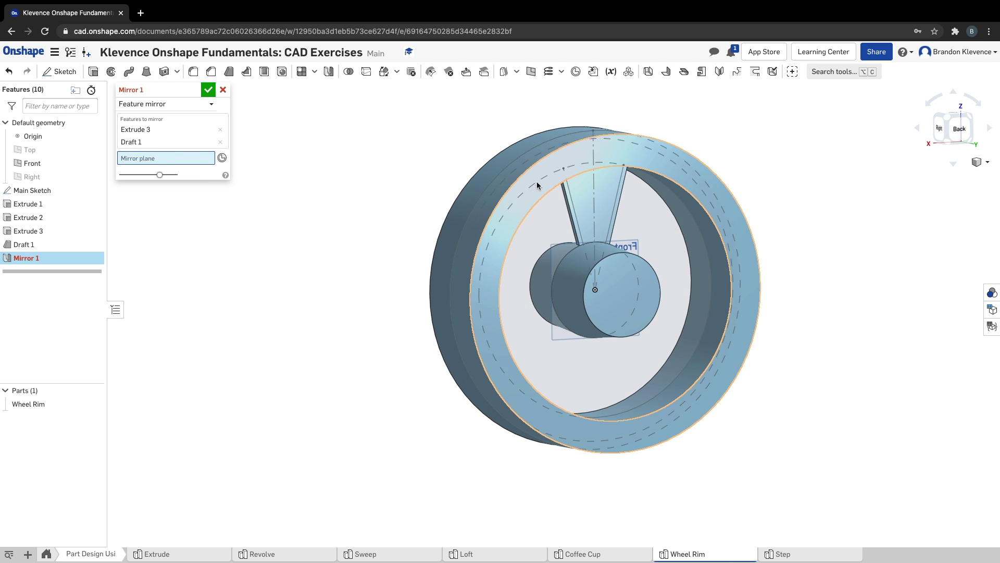
{"action": "left_click", "coordinate": [583, 197]}
{"action": "right_click_drag", "start_coordinate": [383, 273], "coordinate": [454, 245]}
{"action": "right_click_drag", "start_coordinate": [282, 149], "coordinate": [325, 148]}
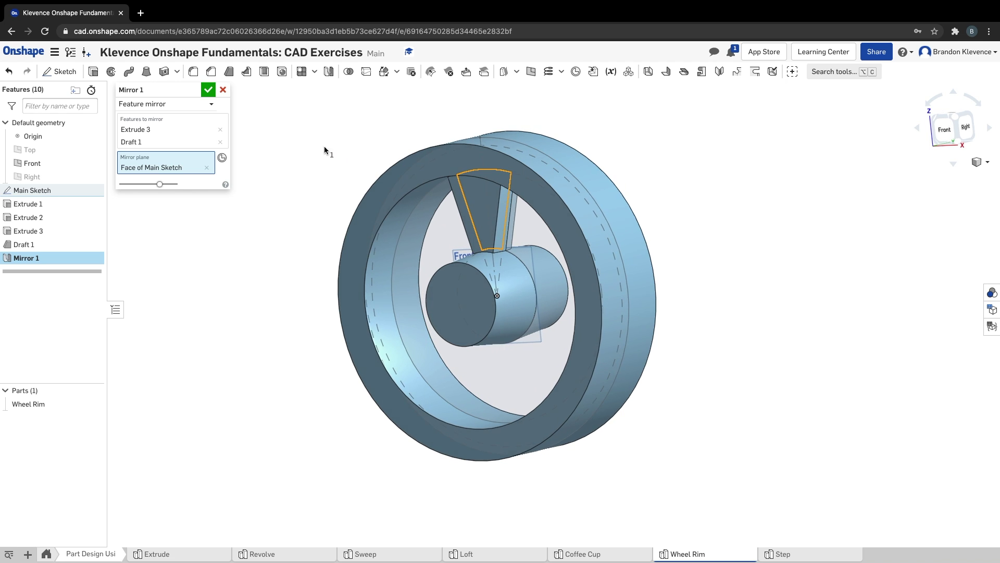
{"action": "left_click", "coordinate": [209, 91]}
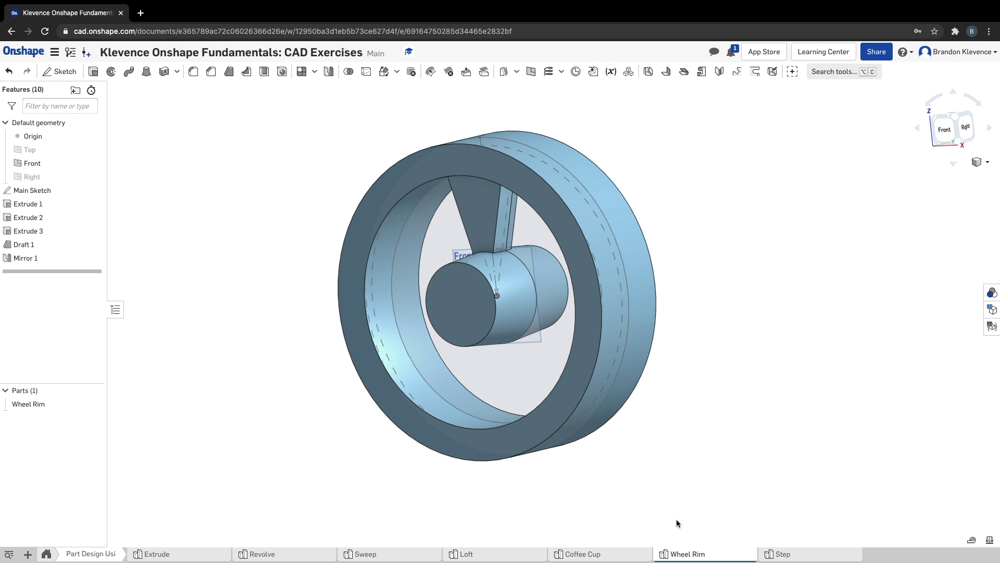
Switch to the course window and review slides 11 and 12 on filleting and circularly patterning the spoke, then return to the part
{"action": "key", "text": "ctrl+Right"}
{"action": "left_click", "coordinate": [880, 203]}
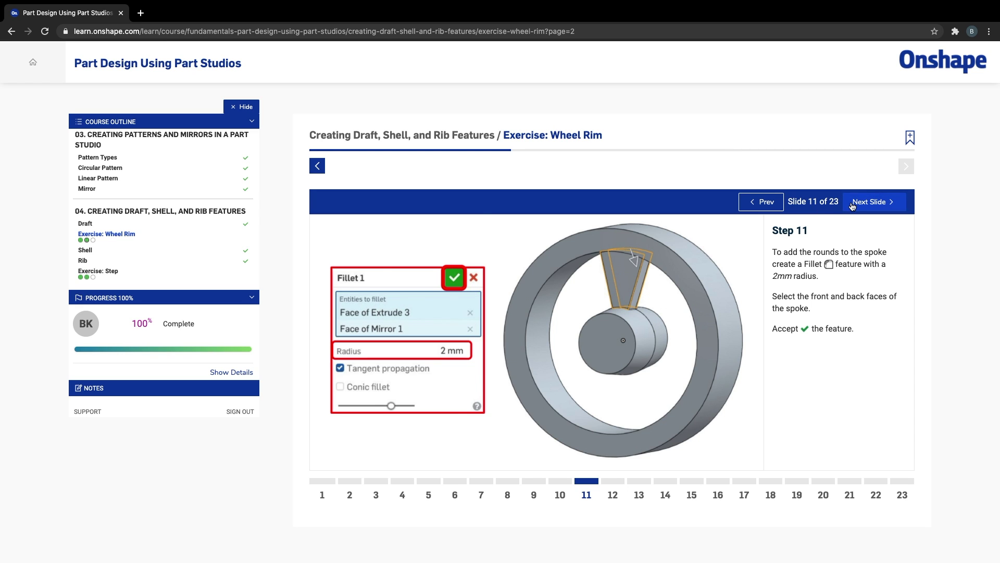
{"action": "left_click", "coordinate": [850, 206]}
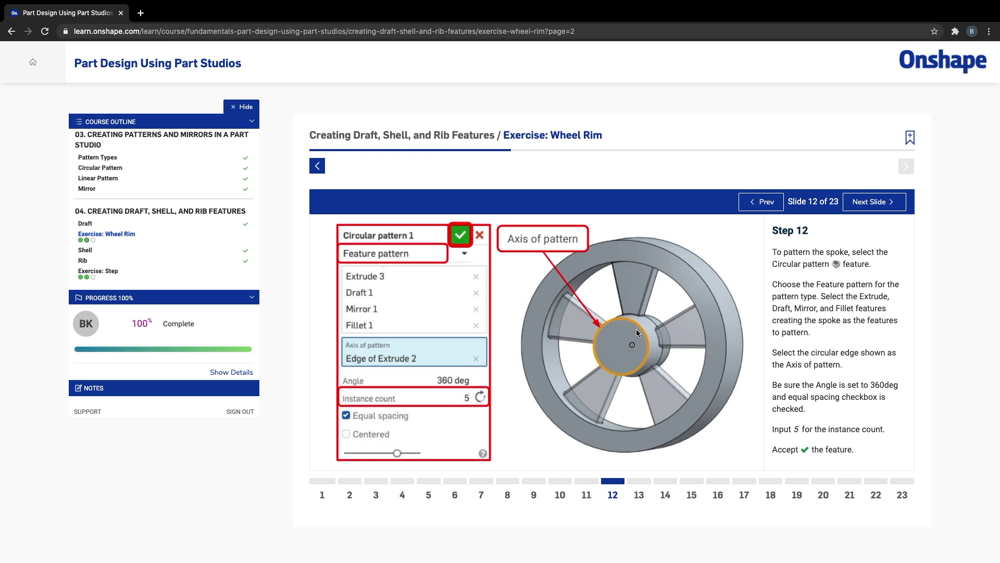
{"action": "left_click", "coordinate": [741, 197]}
{"action": "key", "text": "ctrl+Left"}
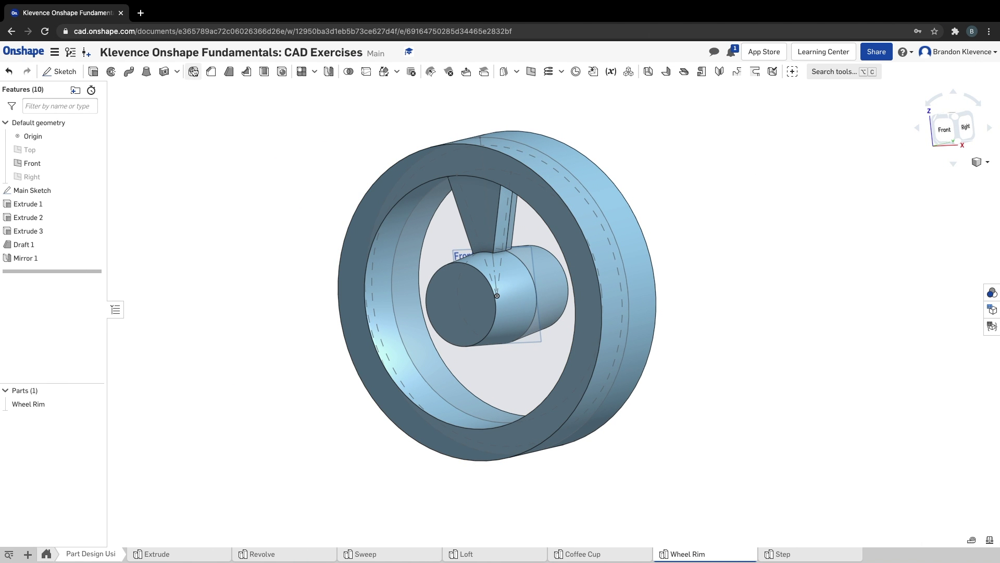
Start a Fillet feature and select the spoke's front and back faces as the entities to fillet
{"action": "left_click", "coordinate": [211, 71]}
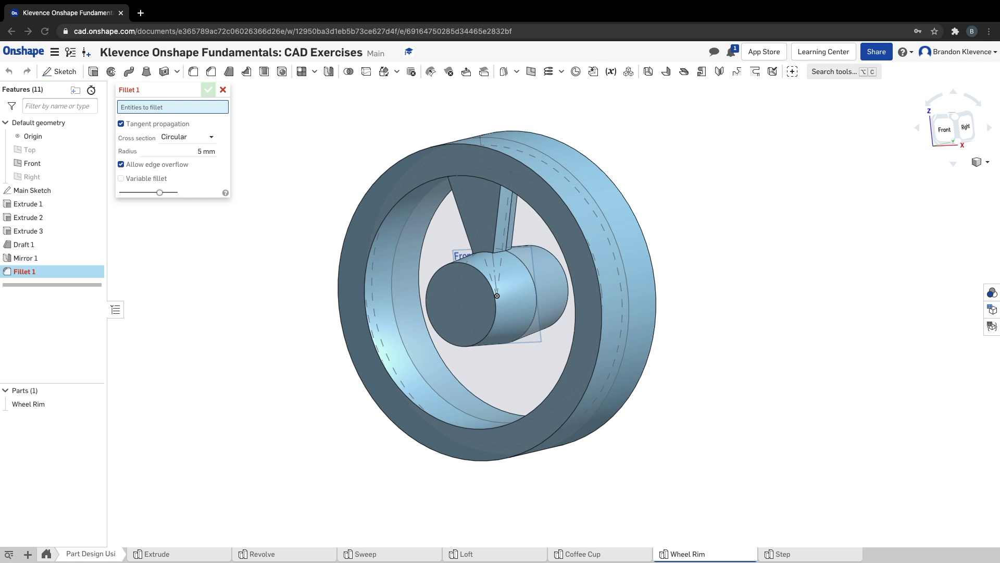
{"action": "left_click", "coordinate": [486, 219]}
{"action": "right_click_drag", "start_coordinate": [667, 229], "coordinate": [512, 193]}
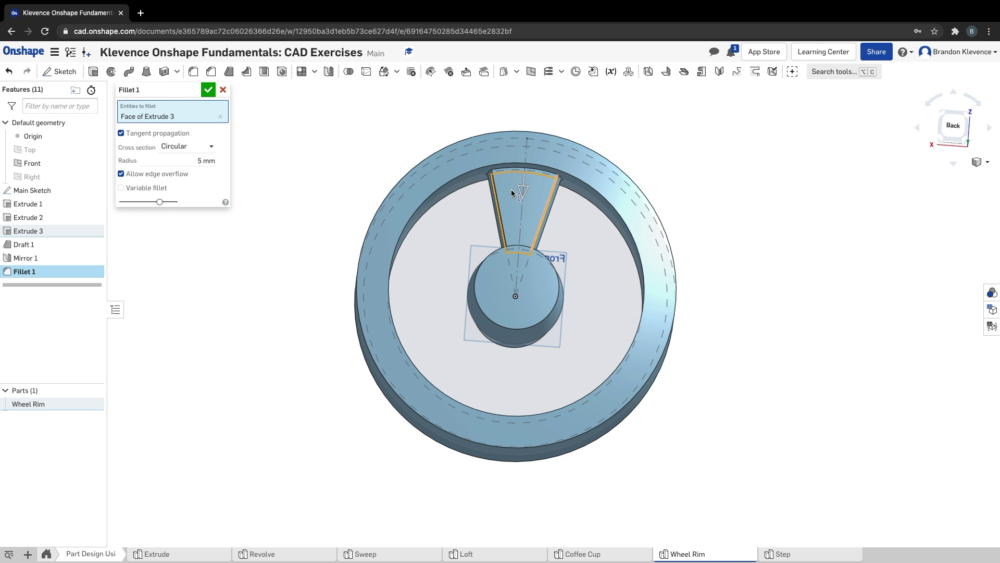
{"action": "left_click", "coordinate": [504, 190]}
{"action": "right_click_drag", "start_coordinate": [369, 130], "coordinate": [509, 127]}
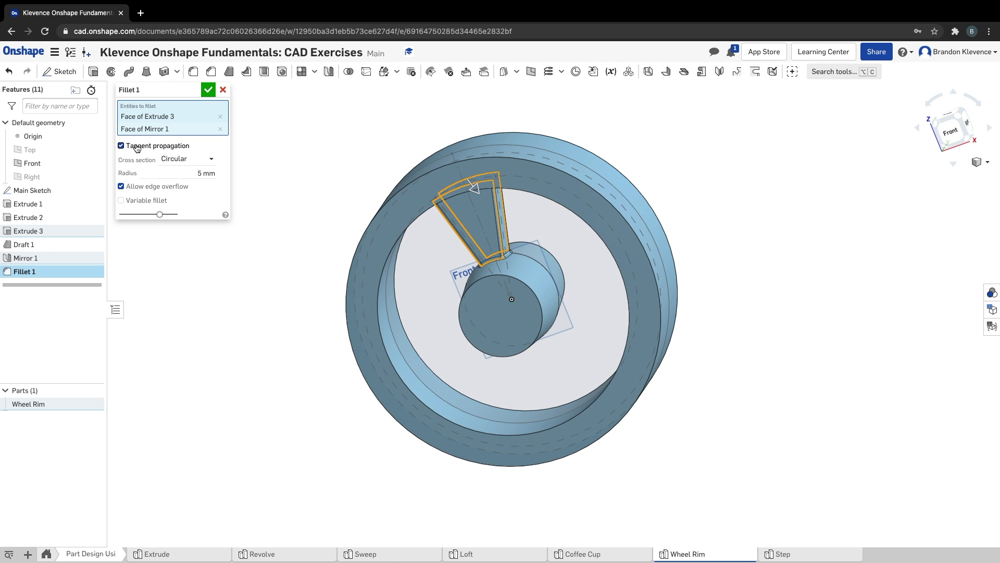
Set the spoke fillet's radius to 2 mm, check its preview from the back, and accept the feature
{"action": "left_click", "coordinate": [194, 171]}
{"action": "type", "text": "2"}
{"action": "key", "text": "Tab"}
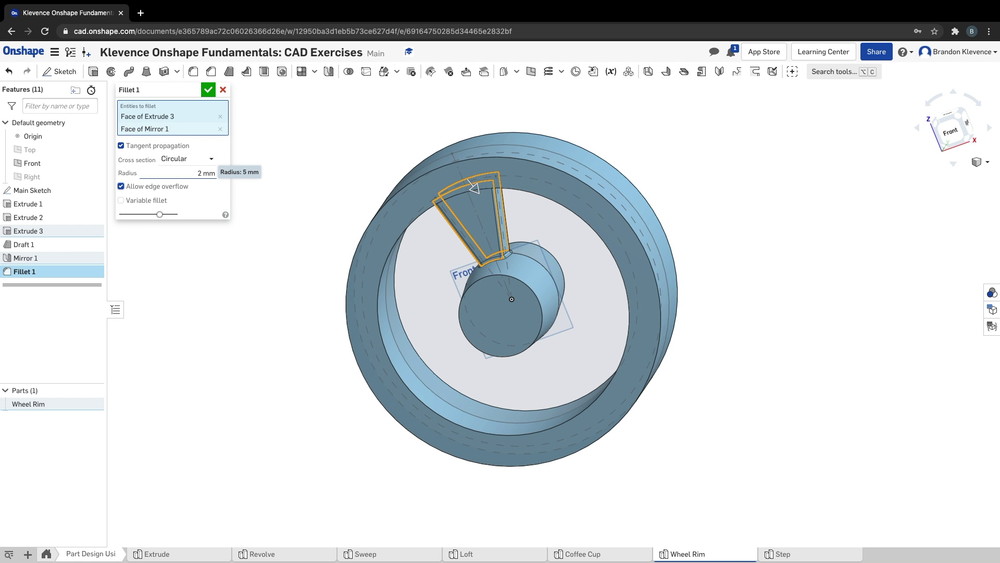
{"action": "left_click", "coordinate": [315, 288]}
{"action": "key", "text": "shift+2"}
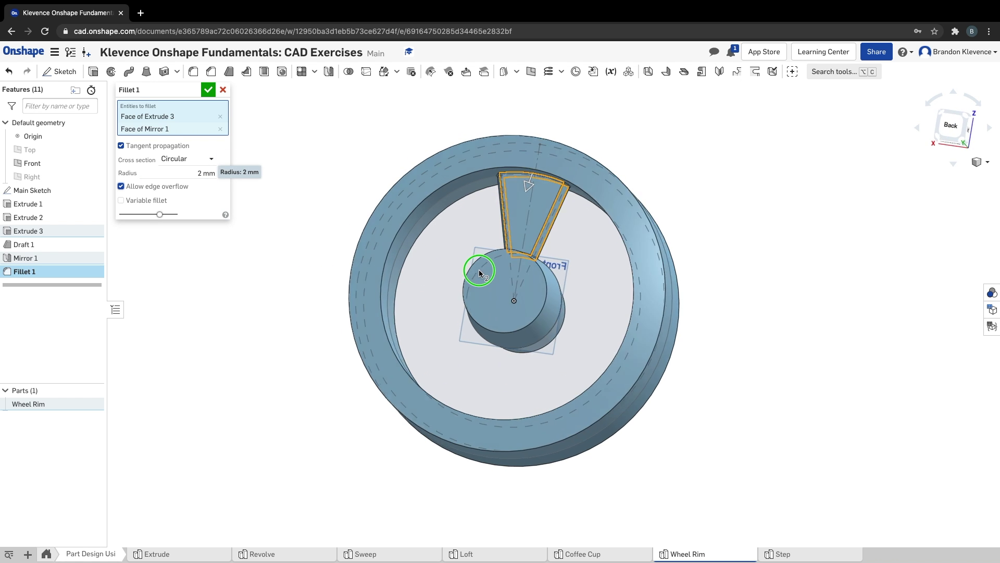
{"action": "scroll", "coordinate": [558, 204], "scroll_direction": "up", "scroll_amount": 5}
{"action": "right_click_drag", "start_coordinate": [623, 282], "coordinate": [618, 286]}
{"action": "left_click", "coordinate": [206, 89]}
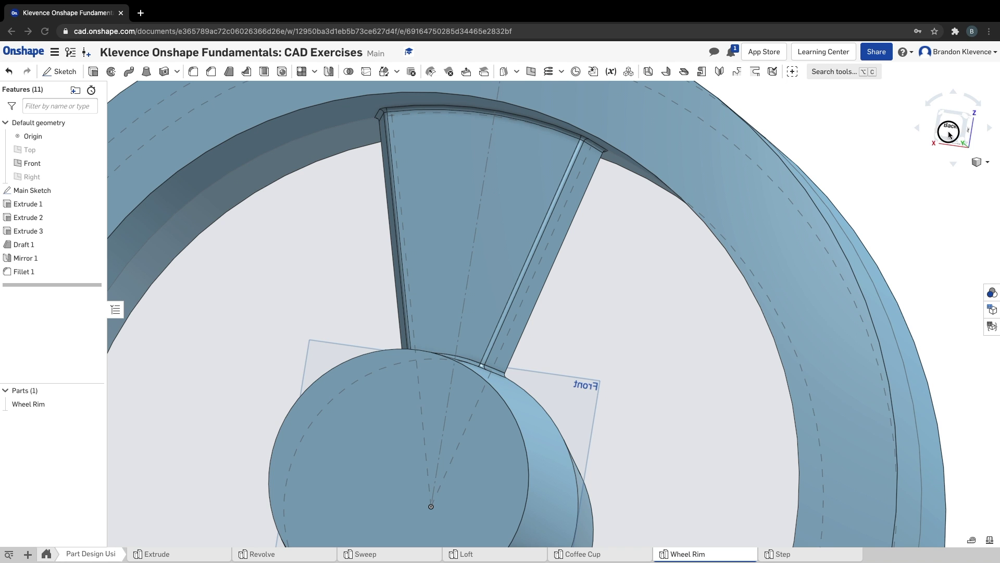
Inspect the filleted spoke from the back and front, and set the view to isometric
{"action": "left_click", "coordinate": [981, 162]}
{"action": "left_click", "coordinate": [967, 175]}
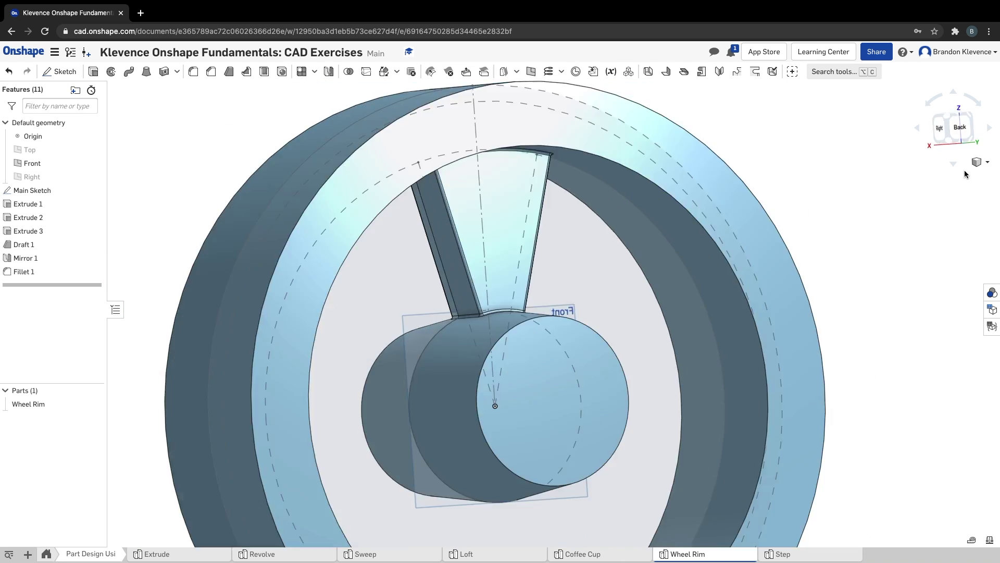
{"action": "left_click", "coordinate": [804, 354]}
{"action": "right_click_drag", "start_coordinate": [804, 355], "coordinate": [818, 350]}
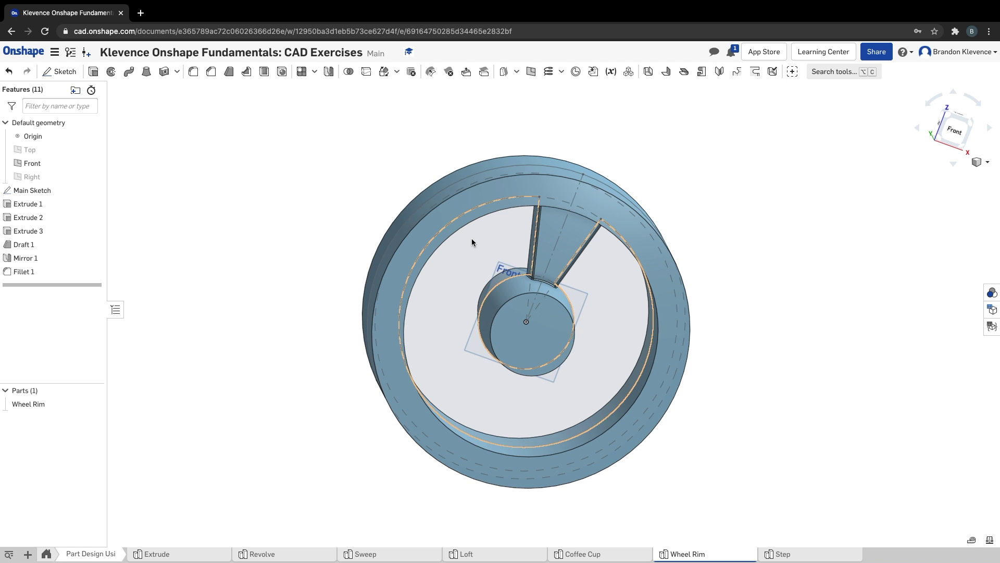
{"action": "left_click", "coordinate": [986, 163]}
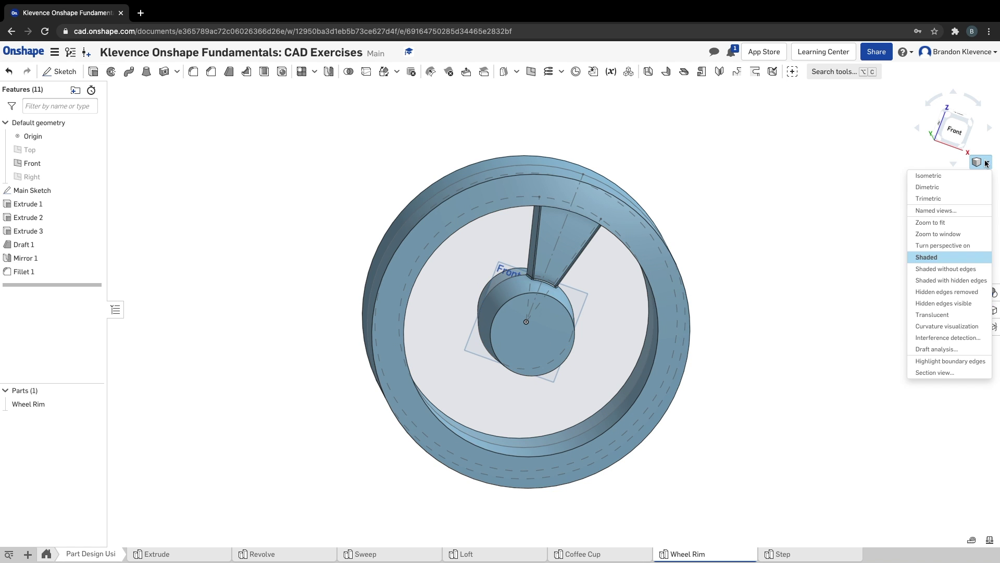
{"action": "left_click", "coordinate": [961, 174]}
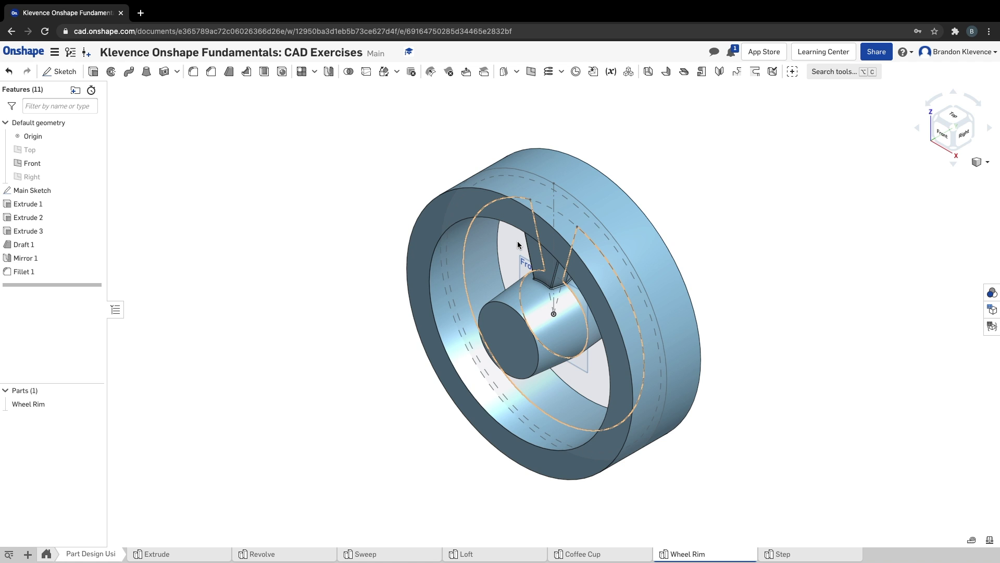
Find the Circular pattern tool, start it, and set its type to Feature pattern
{"action": "left_click", "coordinate": [828, 72]}
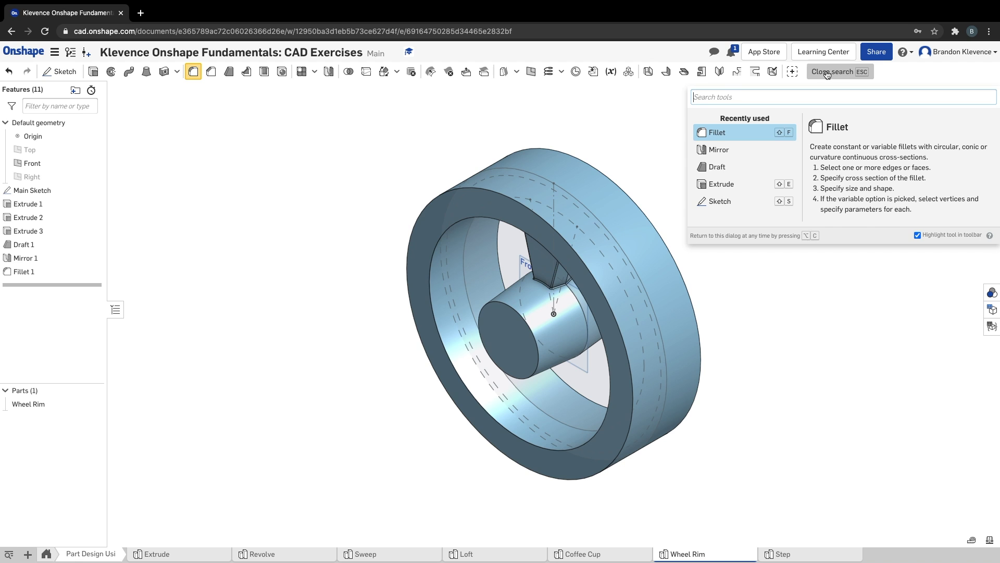
{"action": "type", "text": "cir"}
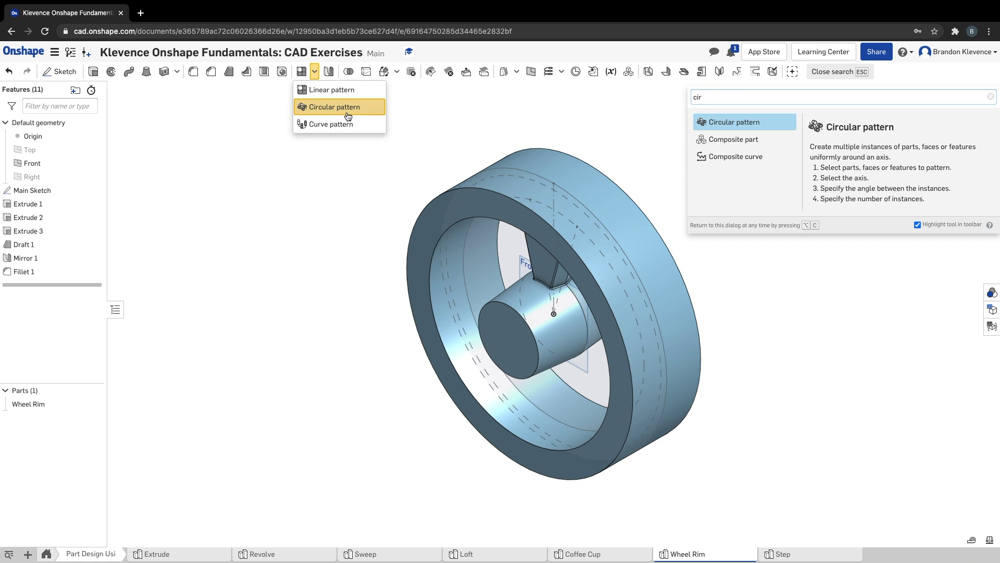
{"action": "left_click", "coordinate": [309, 105]}
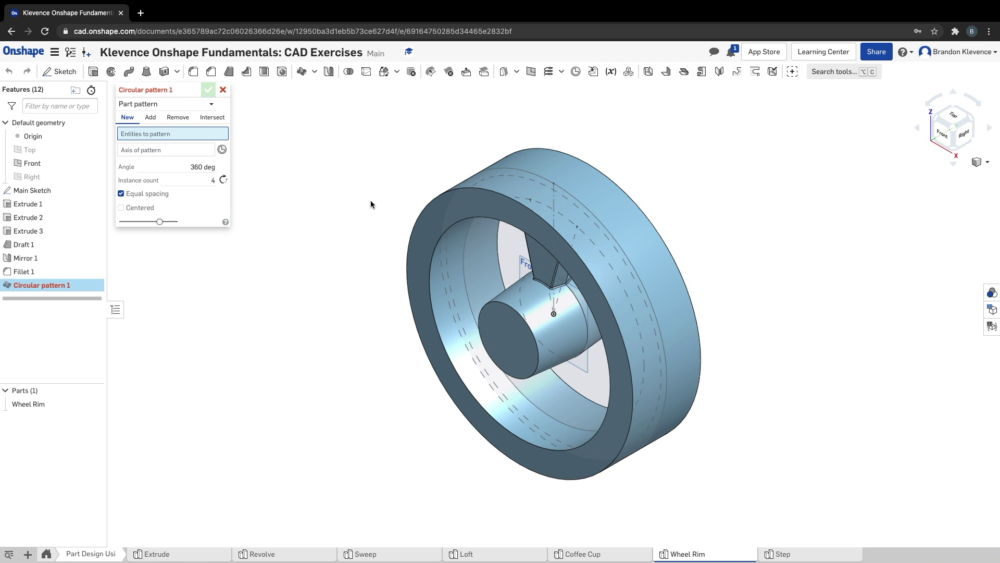
{"action": "right_click_drag", "start_coordinate": [324, 357], "coordinate": [354, 344]}
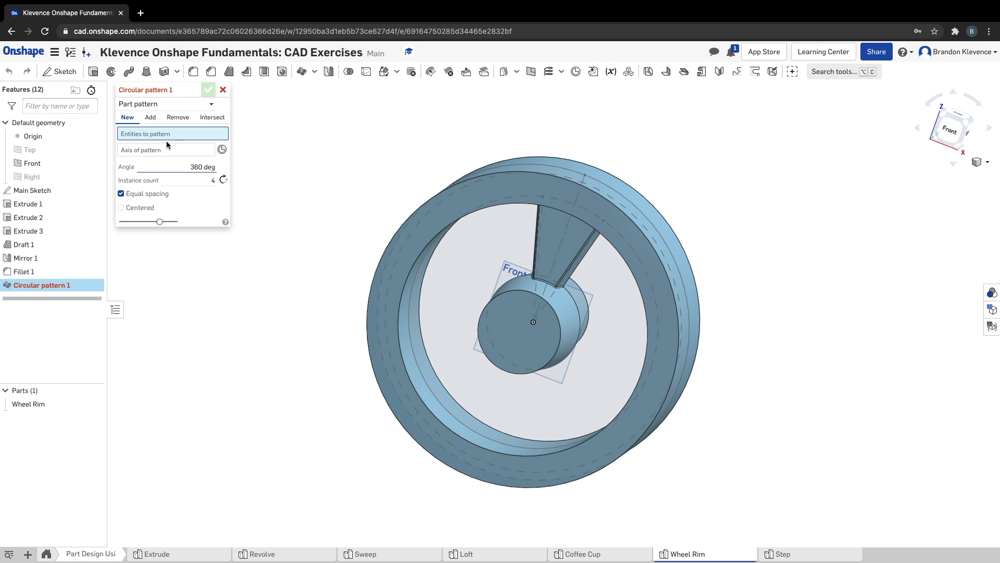
{"action": "left_click", "coordinate": [178, 109]}
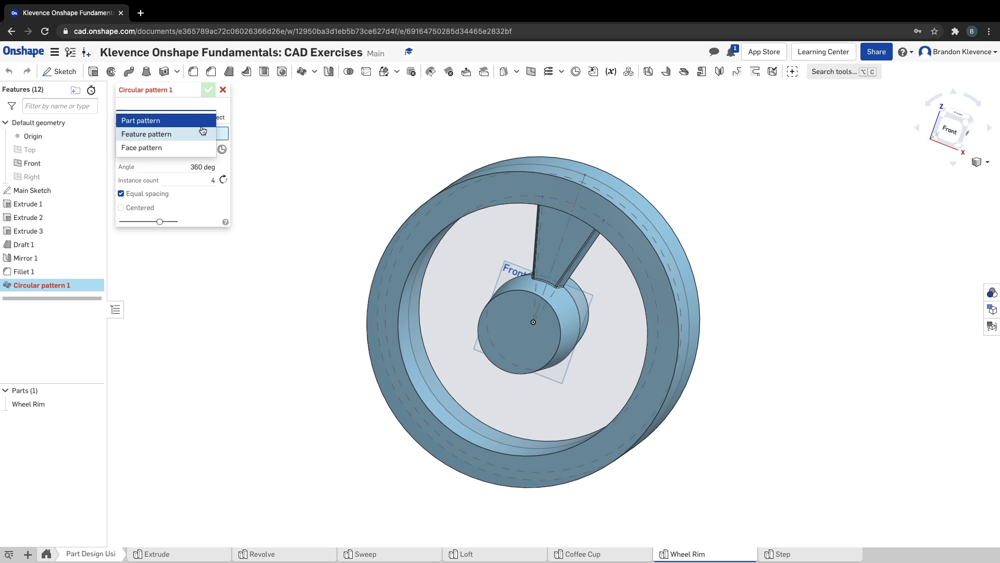
{"action": "left_click", "coordinate": [178, 136]}
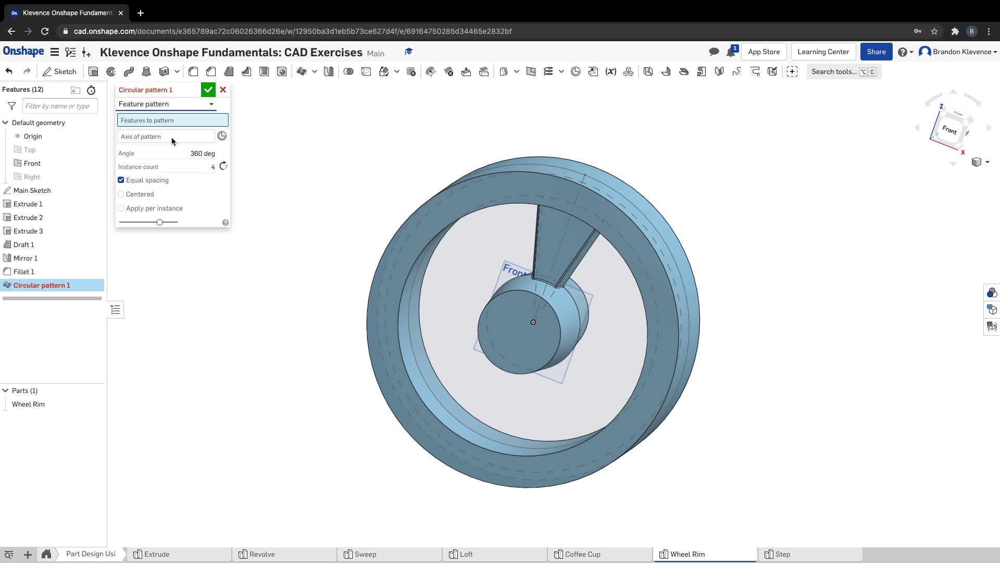
Choose Extrude 3, Draft 1, Mirror 1 and Fillet 1 as features to pattern, with the hub's front circular edge as axis
{"action": "left_click", "coordinate": [58, 230]}
{"action": "left_click", "coordinate": [23, 245]}
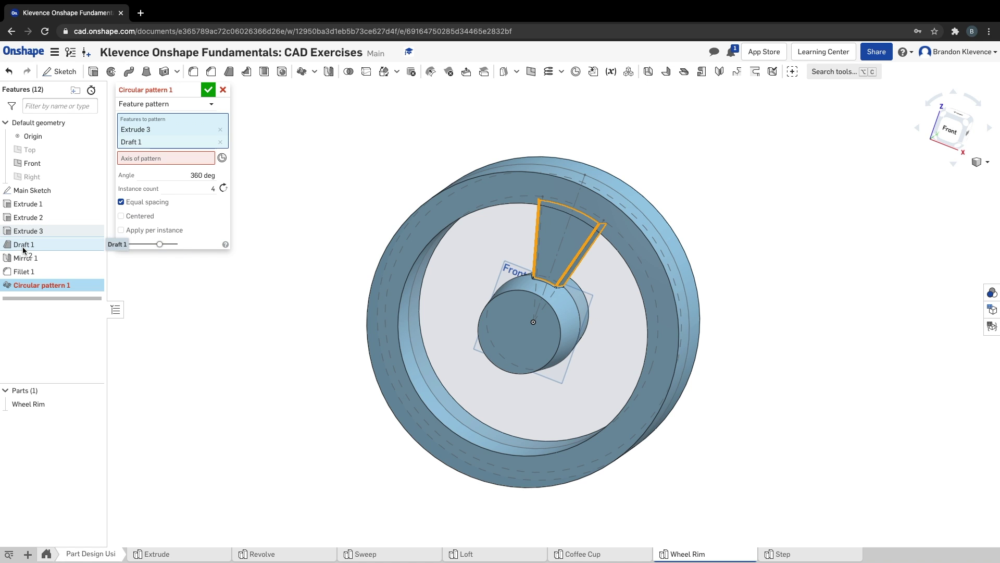
{"action": "left_click", "coordinate": [37, 257]}
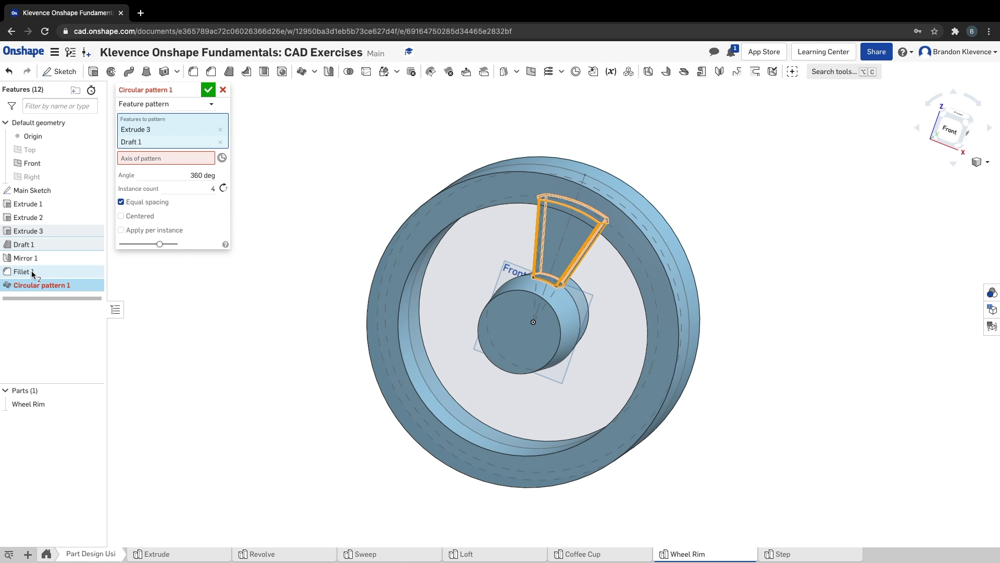
{"action": "left_click", "coordinate": [32, 272]}
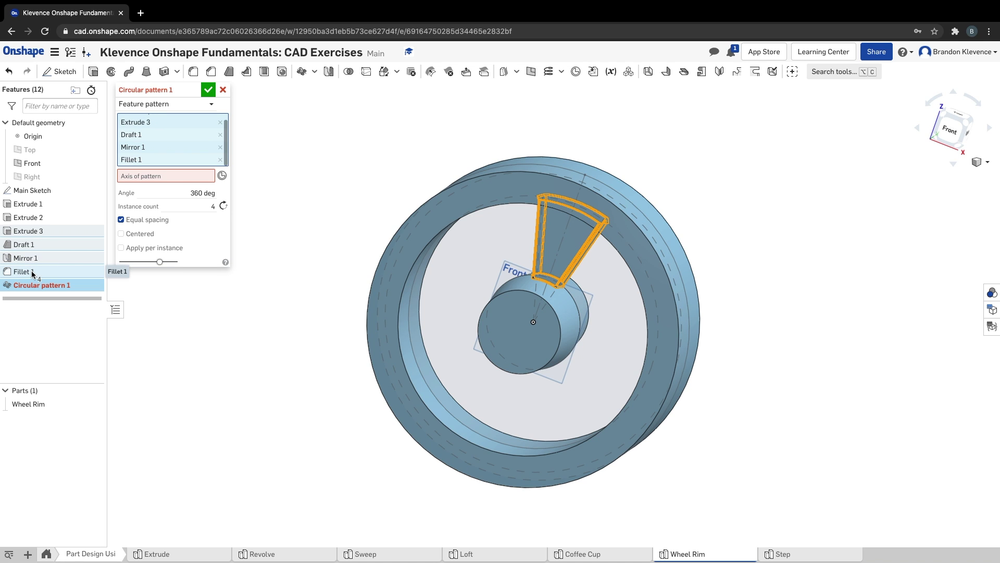
{"action": "left_click", "coordinate": [136, 177]}
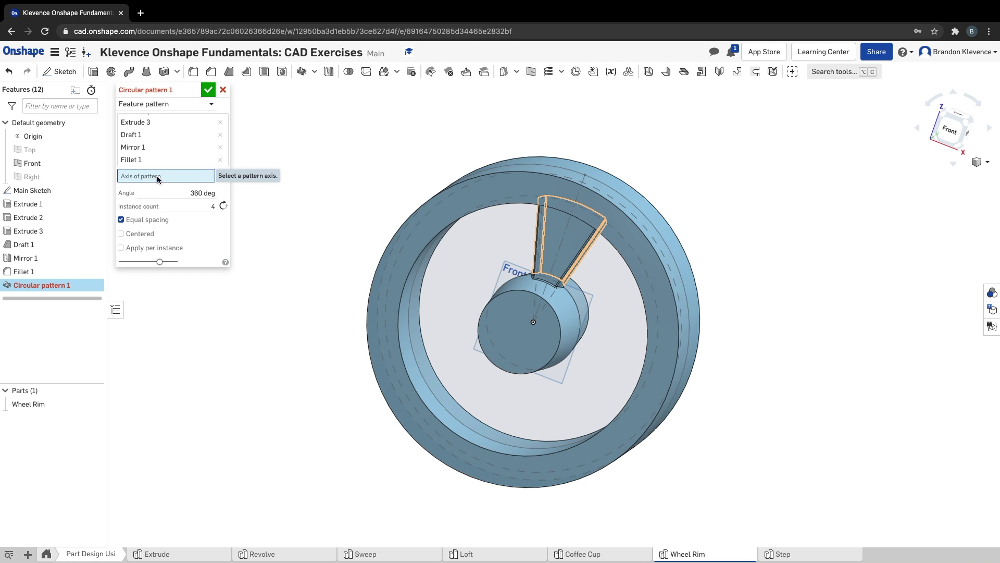
{"action": "left_click", "coordinate": [512, 292]}
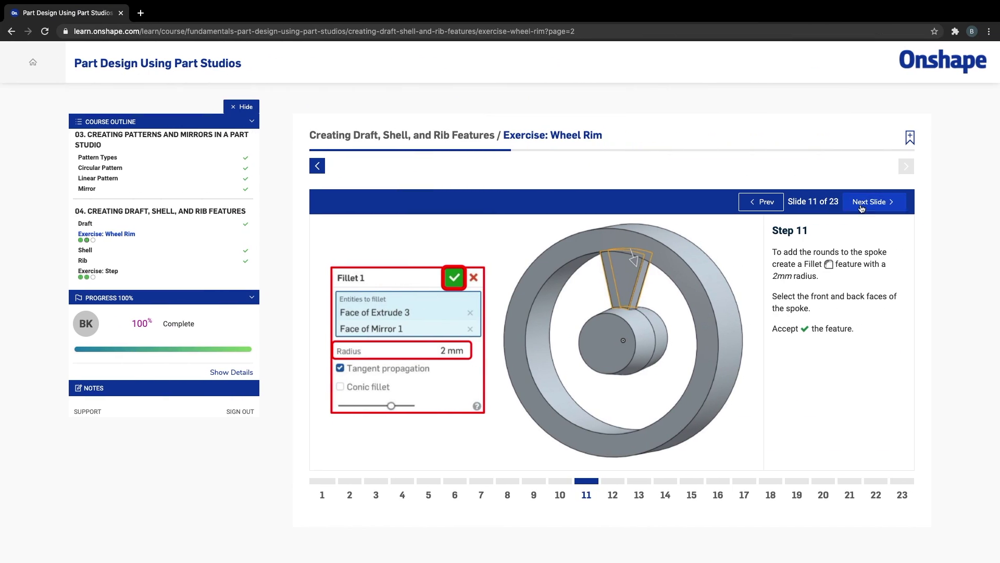
Check the pattern settings against slide 12, set the instance count to 5, and accept the circular pattern
{"action": "left_click", "coordinate": [861, 207]}
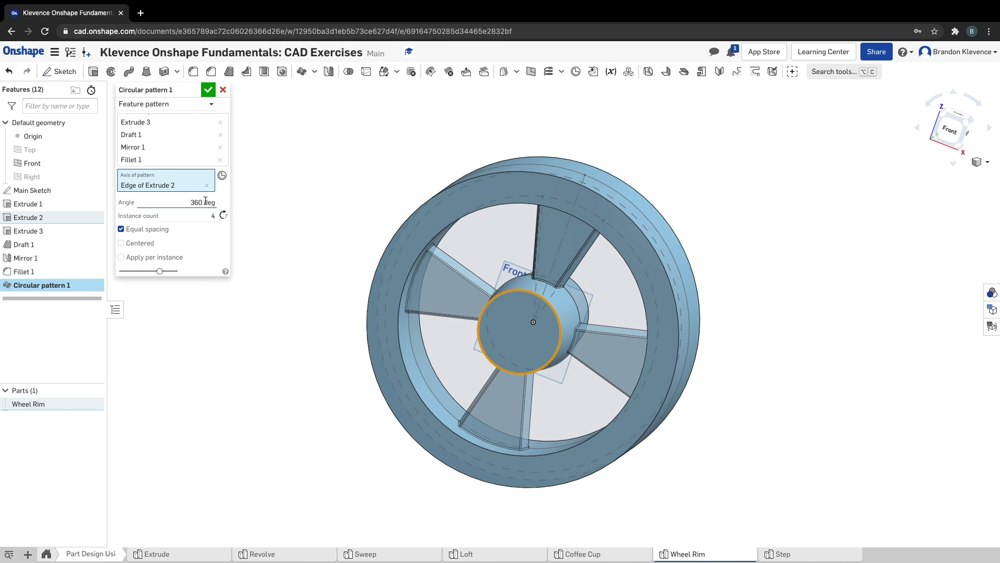
{"action": "left_click", "coordinate": [204, 215]}
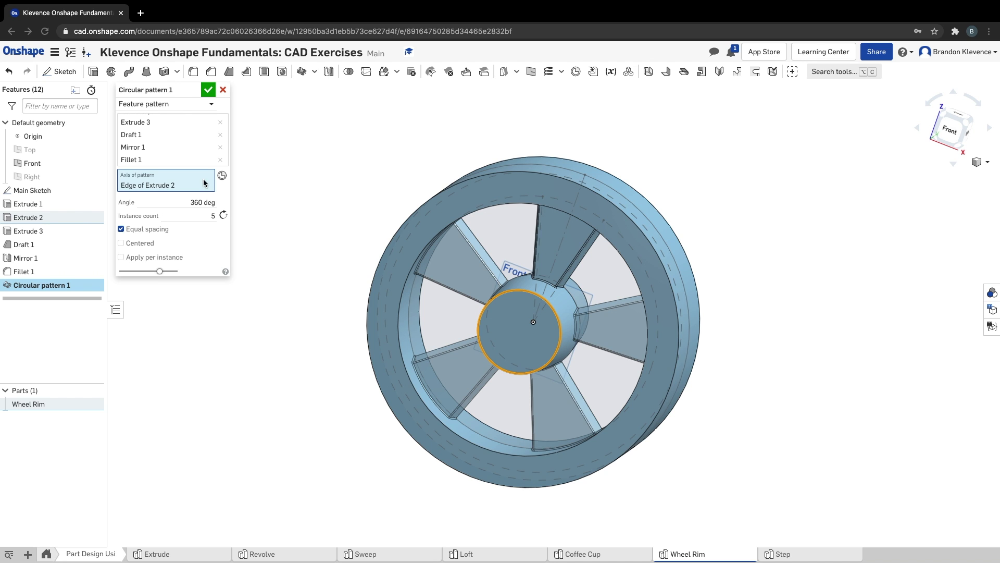
{"action": "left_click", "coordinate": [205, 90]}
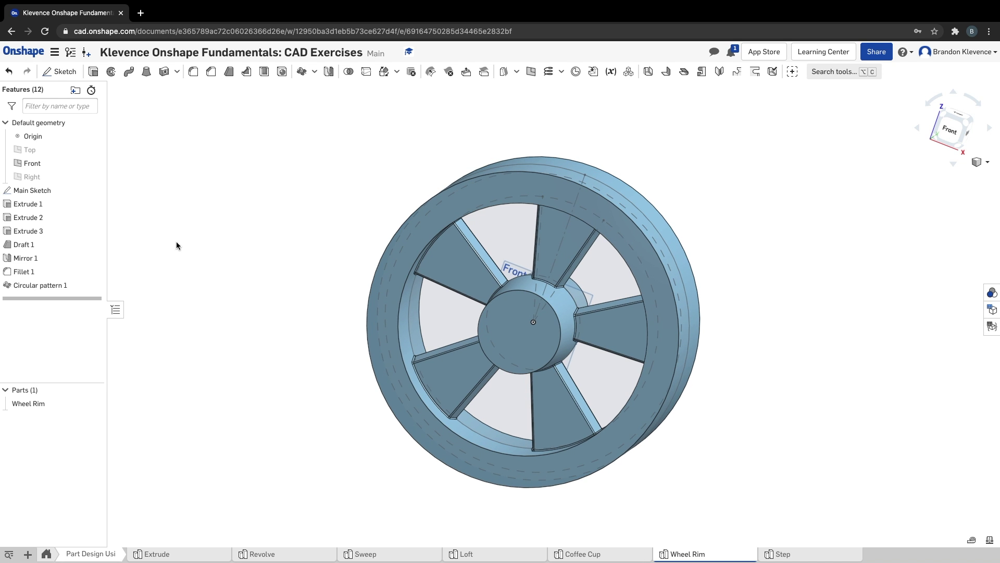
Start a sketch on the hub's front face, orient the view to Front, and hide Main Sketch
{"action": "left_click", "coordinate": [72, 74]}
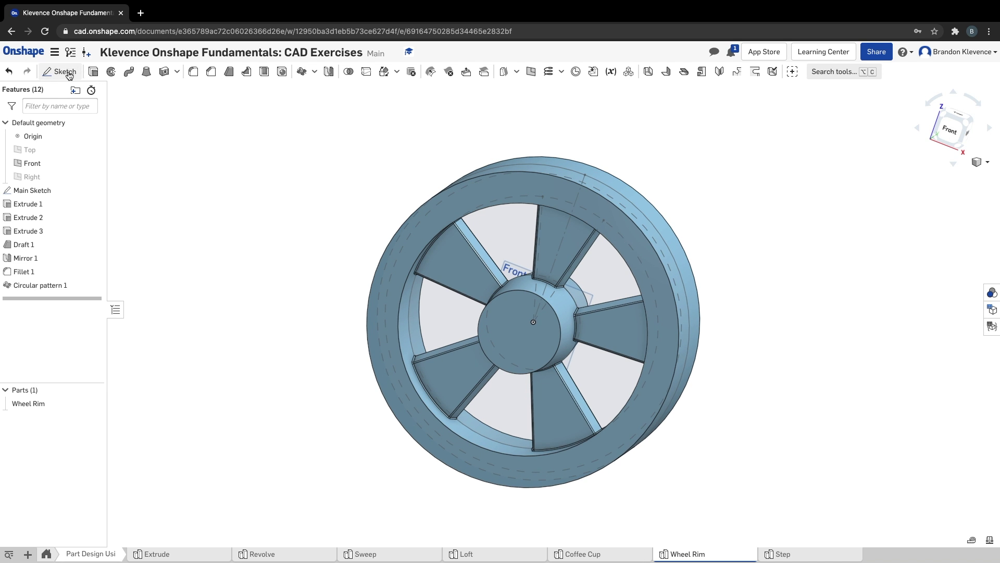
{"action": "left_click", "coordinate": [503, 320]}
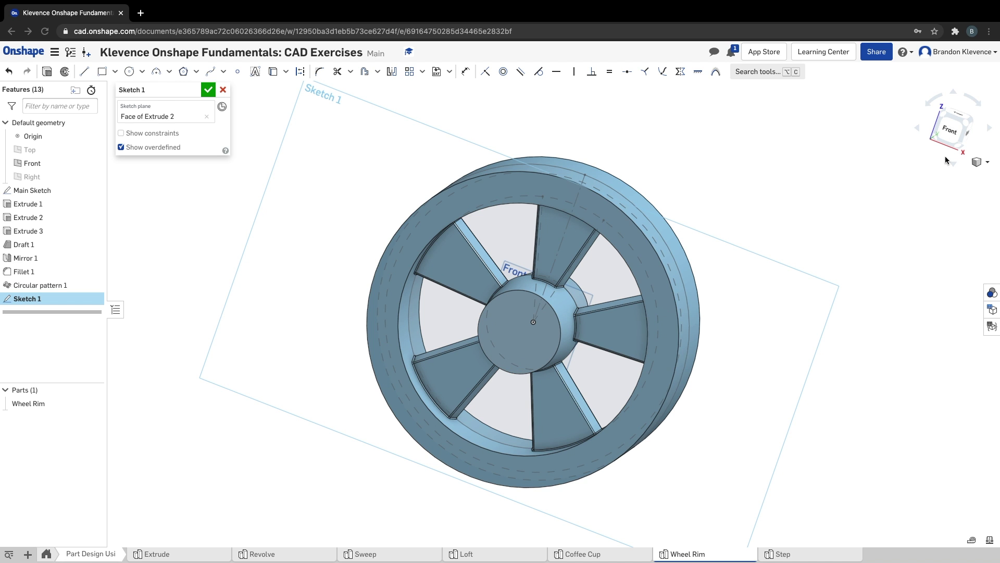
{"action": "left_click", "coordinate": [950, 130]}
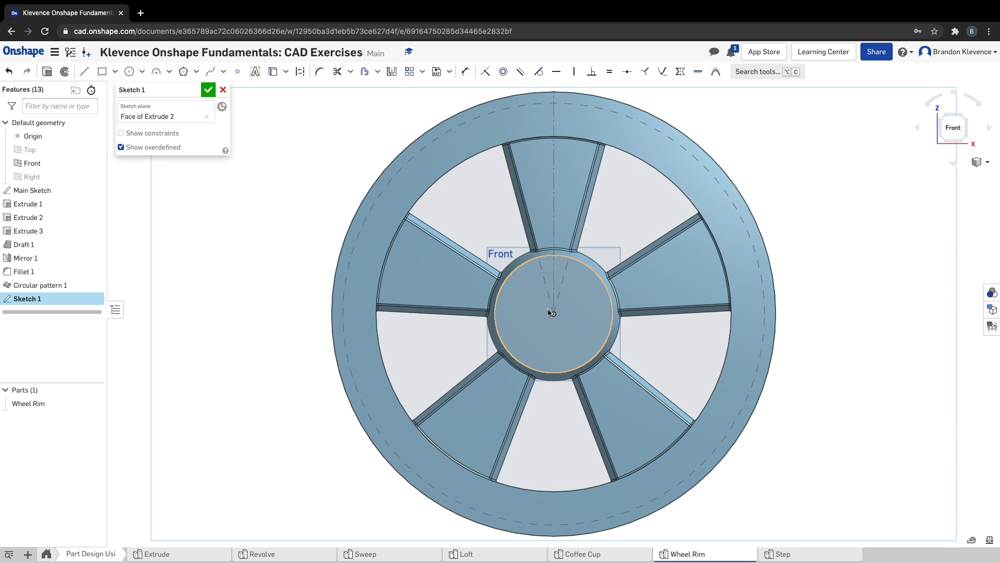
{"action": "left_click", "coordinate": [94, 190]}
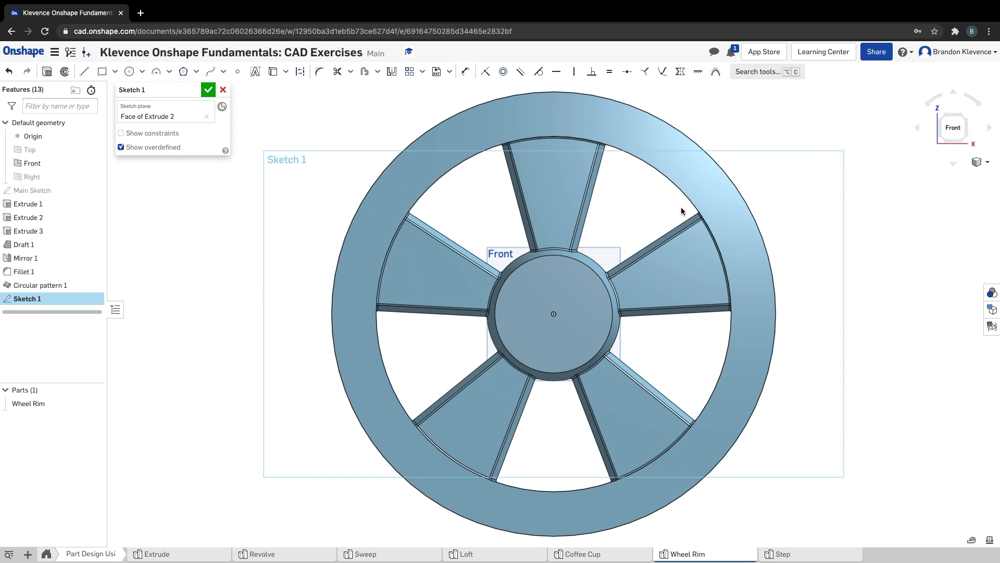
Sketch a construction circle about 106 mm in diameter and a solid circle about 57 mm in diameter, both centred on the origin
{"action": "left_click", "coordinate": [130, 73]}
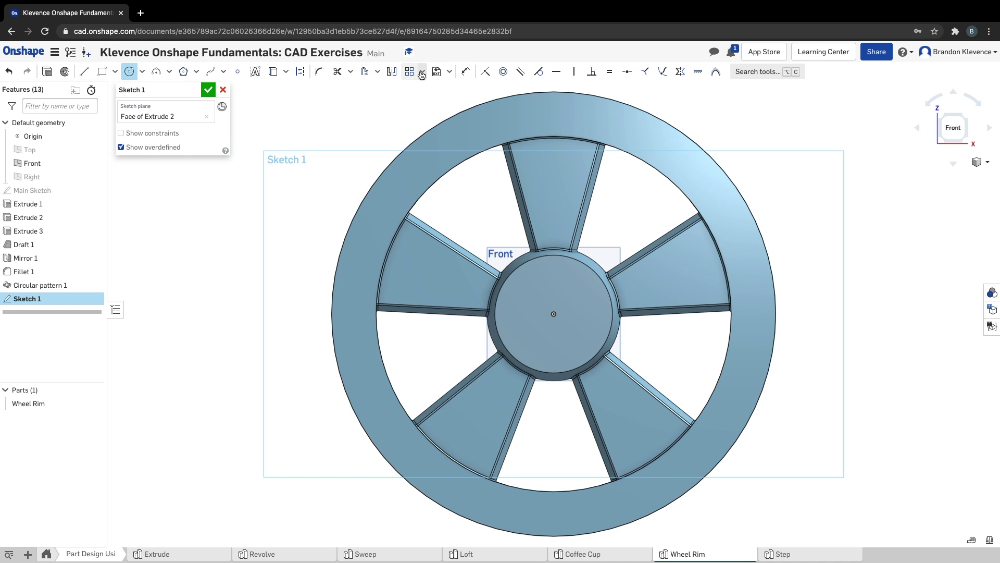
{"action": "left_click", "coordinate": [301, 75]}
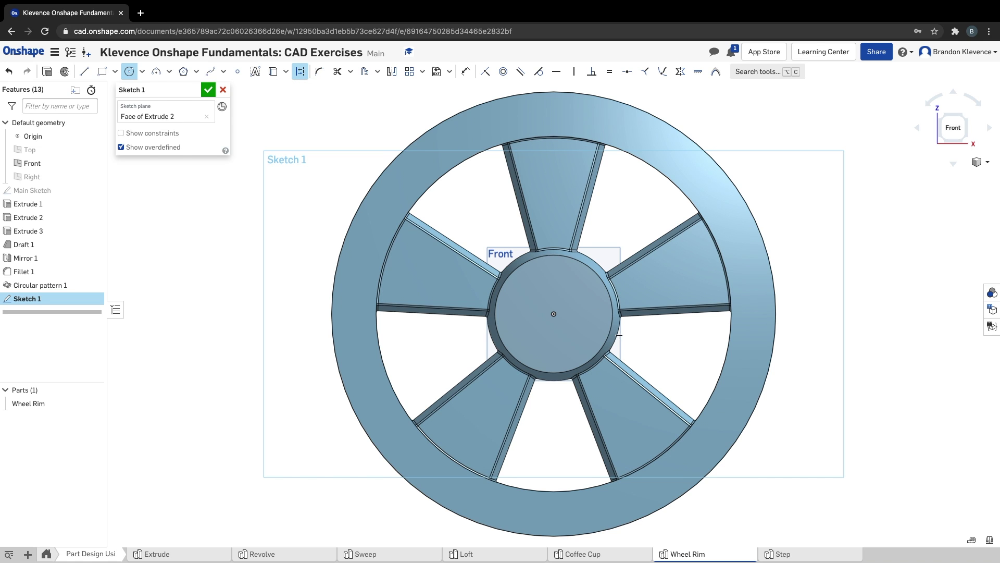
{"action": "left_click", "coordinate": [554, 313]}
{"action": "left_click", "coordinate": [569, 330]}
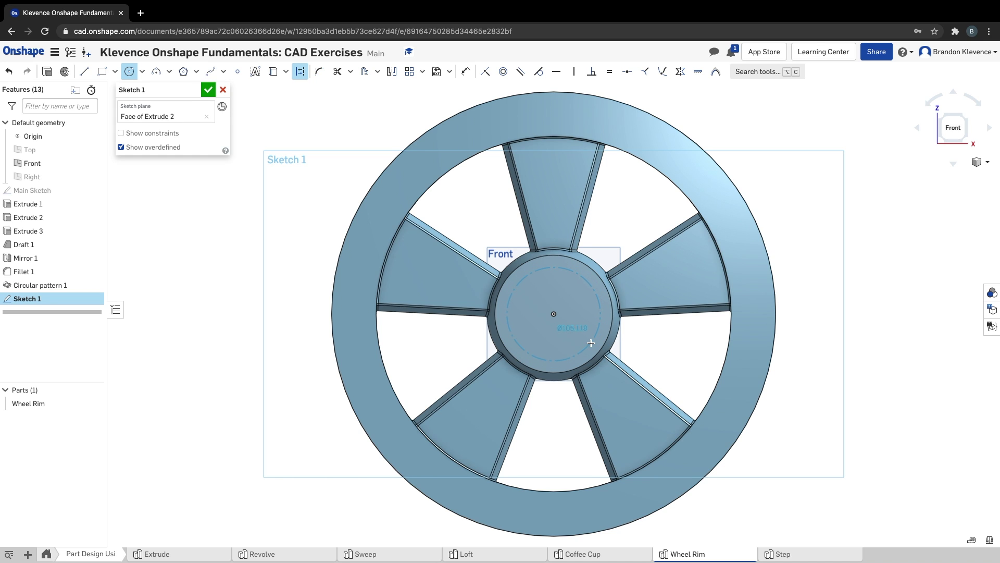
{"action": "left_click", "coordinate": [590, 342]}
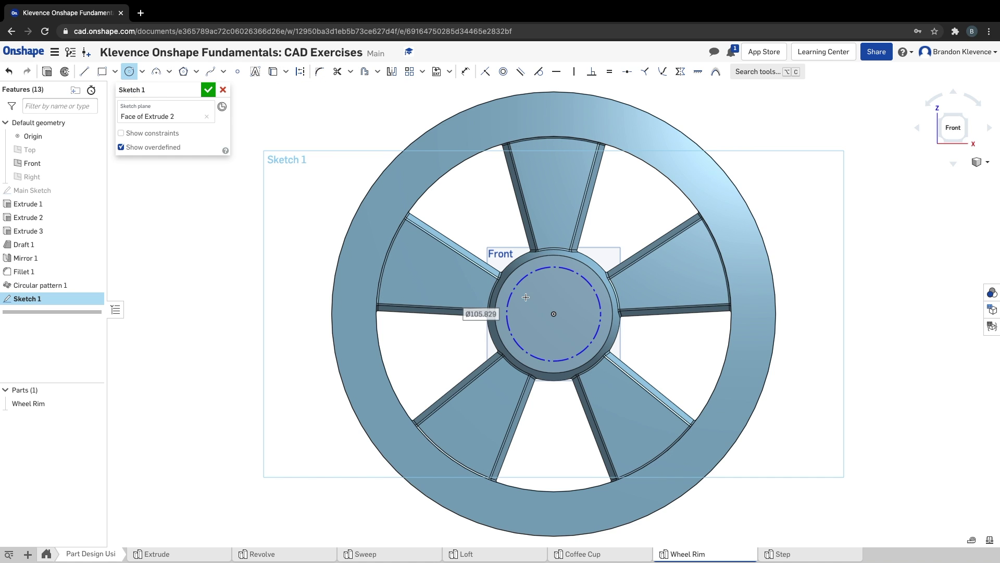
{"action": "left_click", "coordinate": [556, 314]}
{"action": "left_click", "coordinate": [572, 332]}
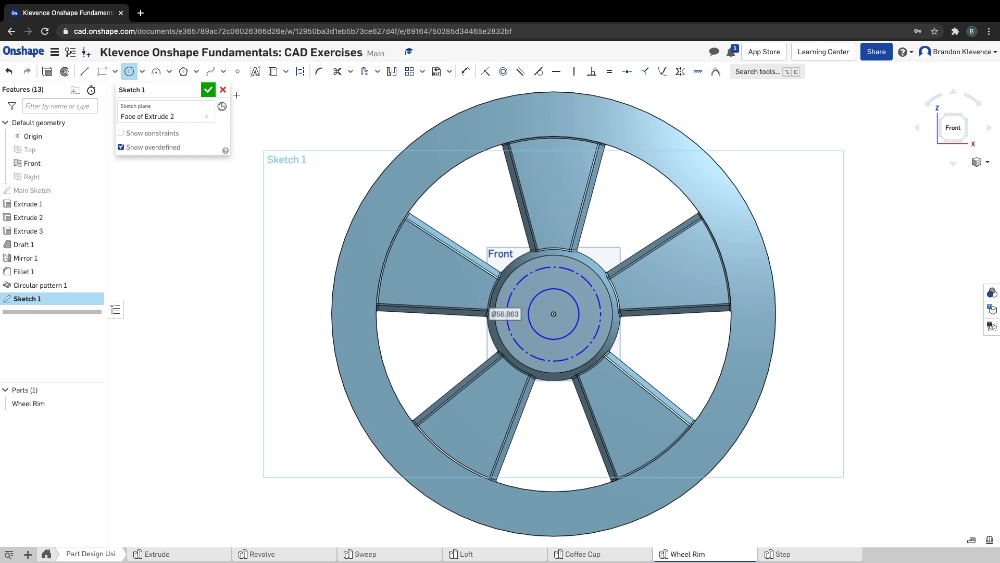
Draw a vertical construction line about 53 mm long from the origin up to the construction circle
{"action": "left_click", "coordinate": [84, 72]}
{"action": "left_click", "coordinate": [300, 72]}
{"action": "left_click", "coordinate": [553, 312]}
{"action": "left_click", "coordinate": [553, 268]}
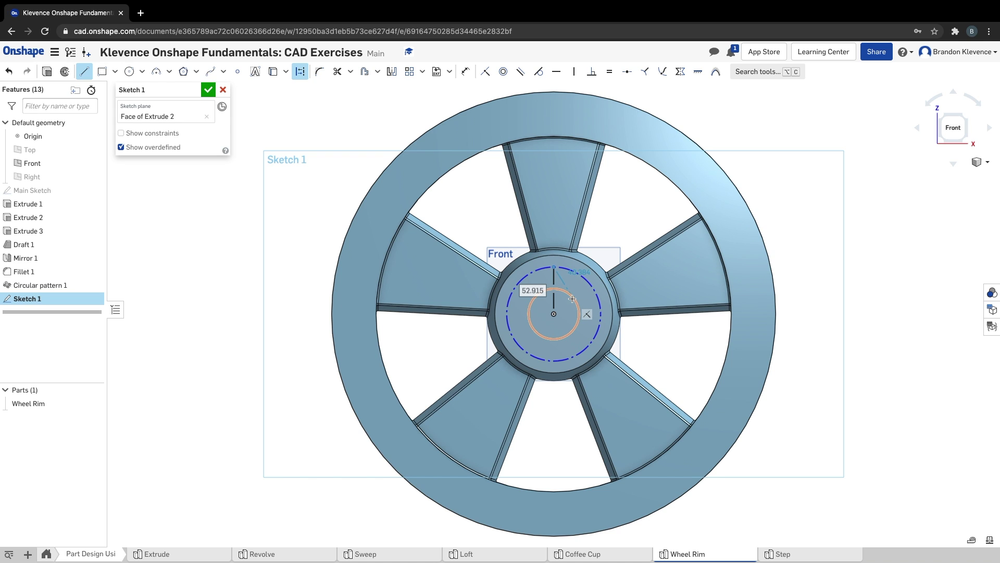
{"action": "key", "text": "Escape"}
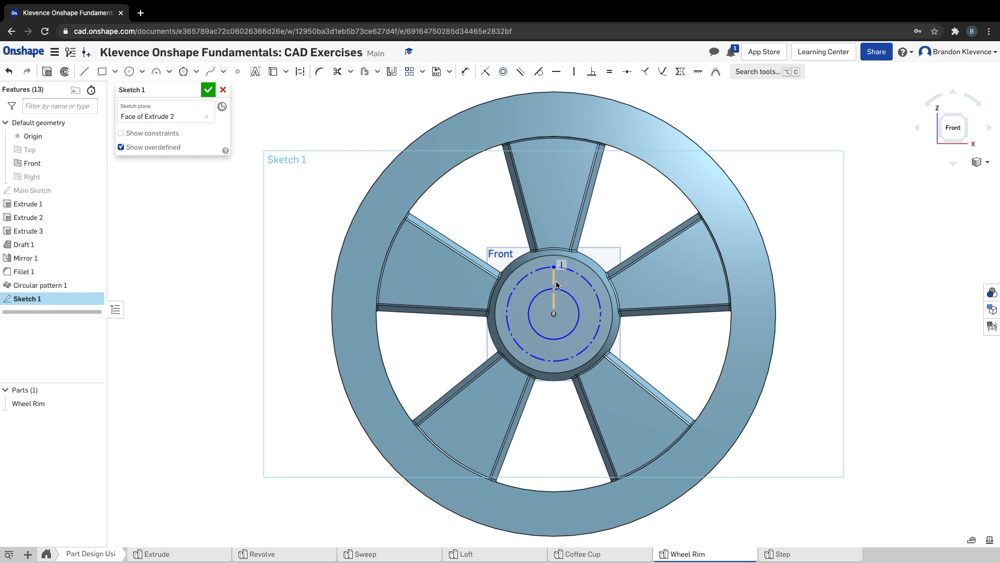
Look up the sketch dimensions on slide 14 of the Wheel Rim exercise and set the construction circle's diameter to 90 mm
{"action": "key", "text": "ctrl+Right"}
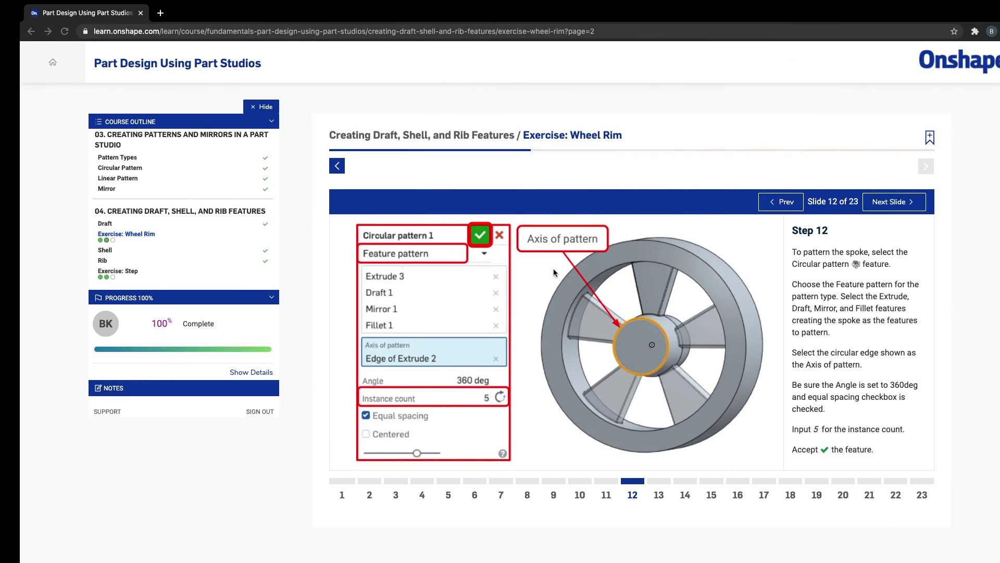
{"action": "left_click", "coordinate": [867, 202]}
{"action": "left_click", "coordinate": [866, 202]}
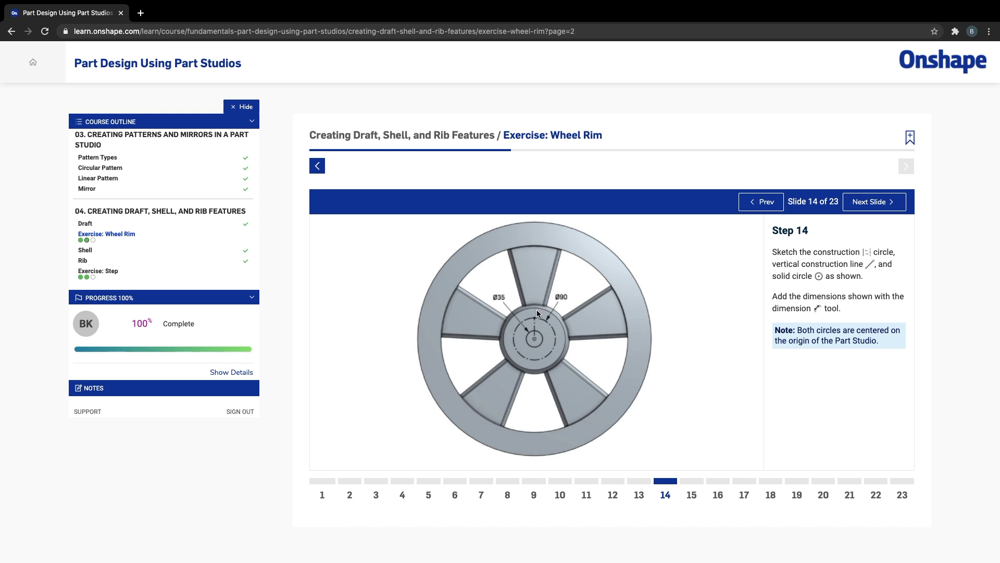
{"action": "key", "text": "ctrl+Left"}
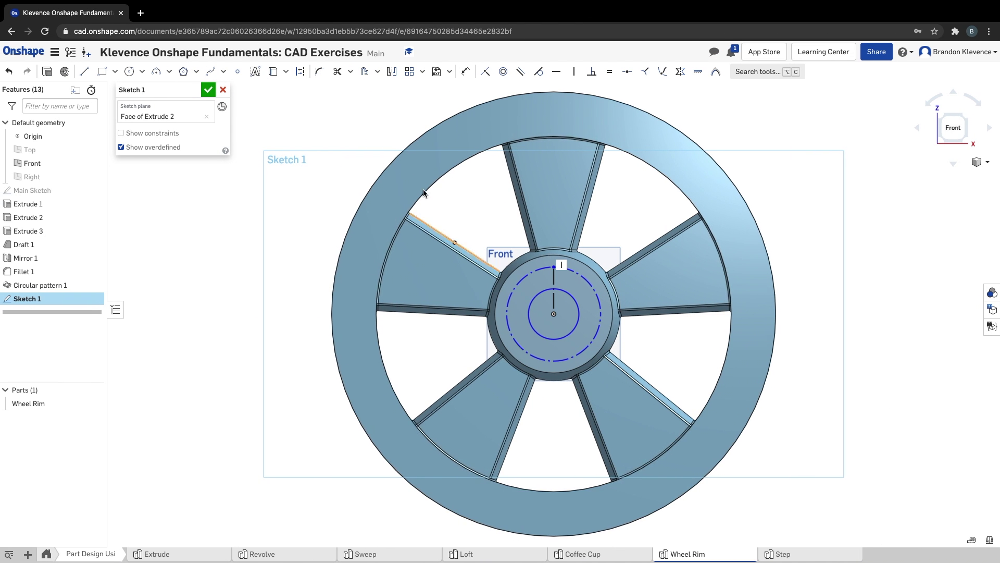
{"action": "key", "text": "d"}
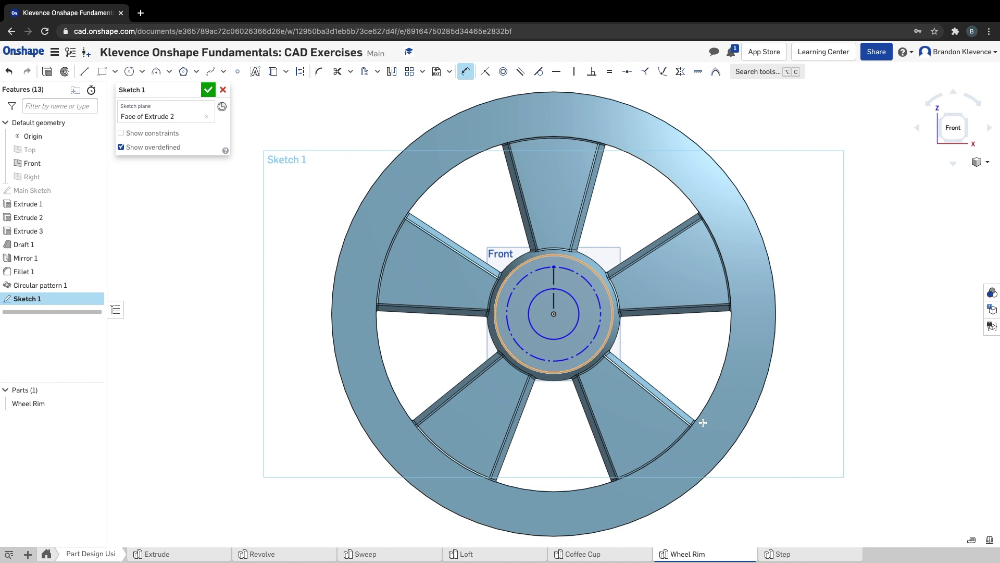
{"action": "left_click", "coordinate": [601, 308]}
{"action": "left_click", "coordinate": [613, 237]}
{"action": "type", "text": "90"}
{"action": "key", "text": "Return"}
Dimension the solid inner circle with a diameter of 35 mm
{"action": "left_click", "coordinate": [563, 296]}
{"action": "left_click", "coordinate": [616, 195]}
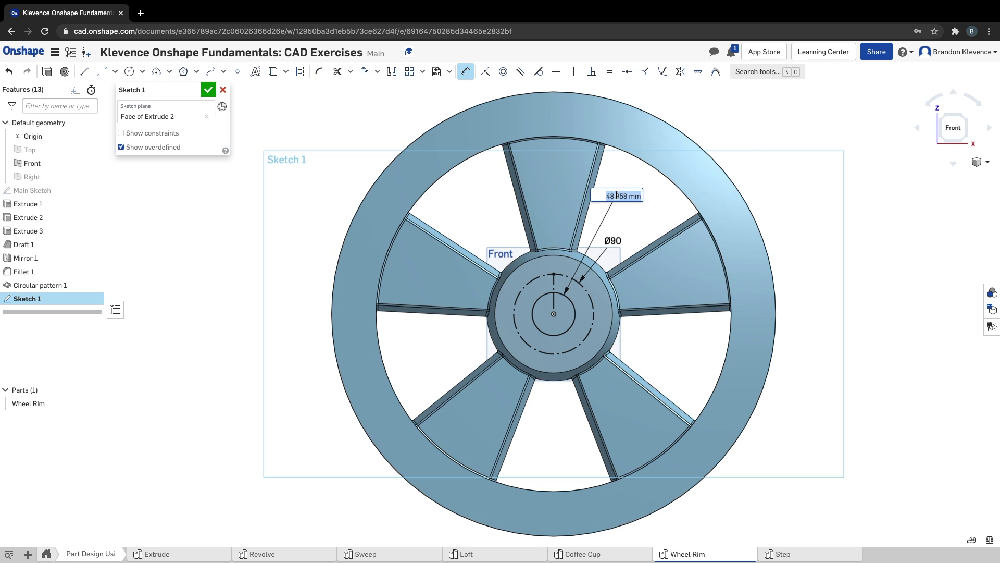
{"action": "type", "text": "5"}
{"action": "key", "text": "BackSpace"}
{"action": "type", "text": "35"}
{"action": "key", "text": "Return"}
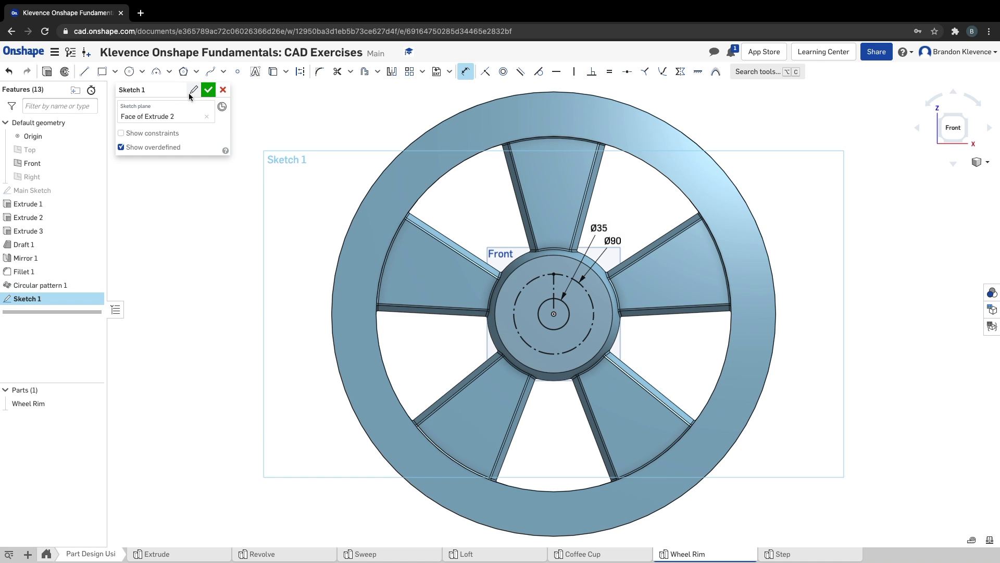
Rename the hub face sketch to Bolt Circle and accept it
{"action": "left_click", "coordinate": [192, 93]}
{"action": "type", "text": "Bolt Cirlce"}
{"action": "key", "text": "Return"}
{"action": "left_click", "coordinate": [153, 86]}
{"action": "left_click", "coordinate": [190, 90]}
{"action": "left_click", "coordinate": [157, 90]}
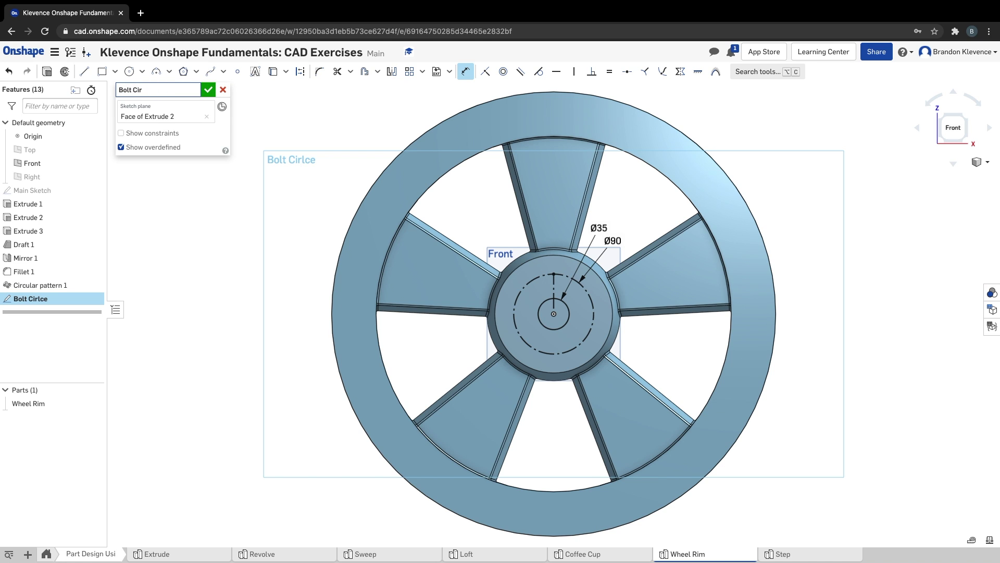
{"action": "type", "text": "cle"}
{"action": "left_click", "coordinate": [208, 90]}
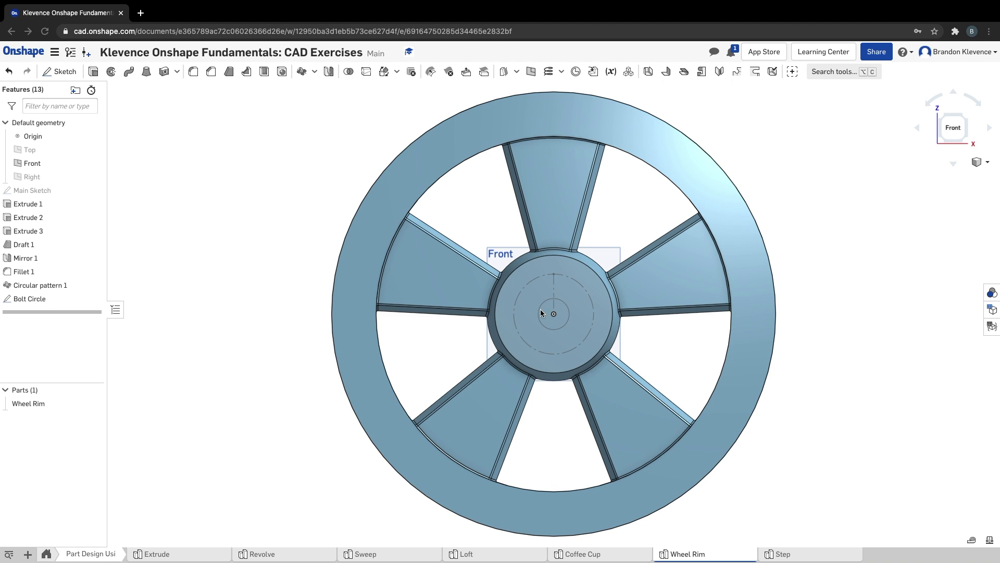
Extrude the inner circle region of Bolt Circle as a Remove with end type Through all, and accept the cut
{"action": "left_click", "coordinate": [94, 72]}
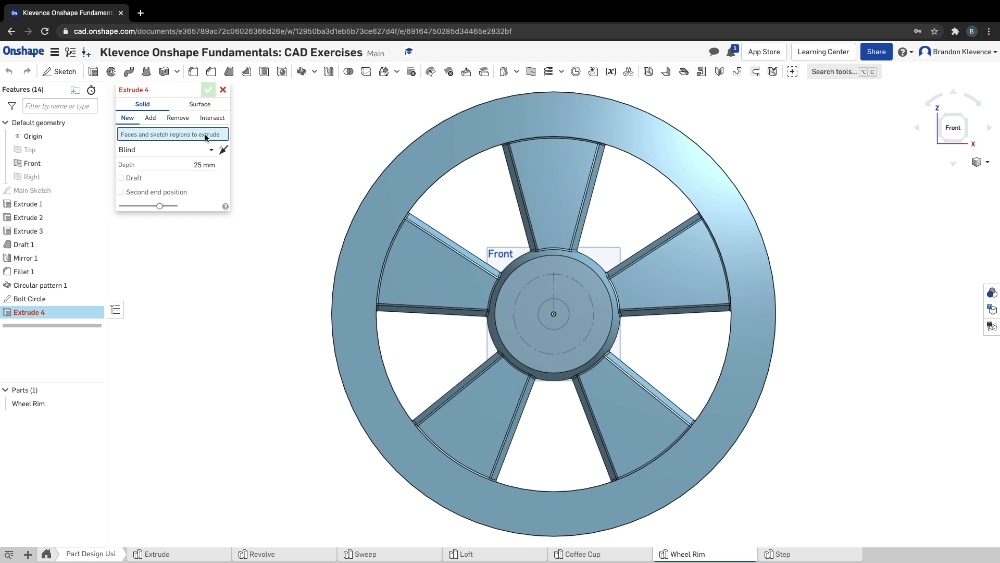
{"action": "left_click", "coordinate": [177, 118]}
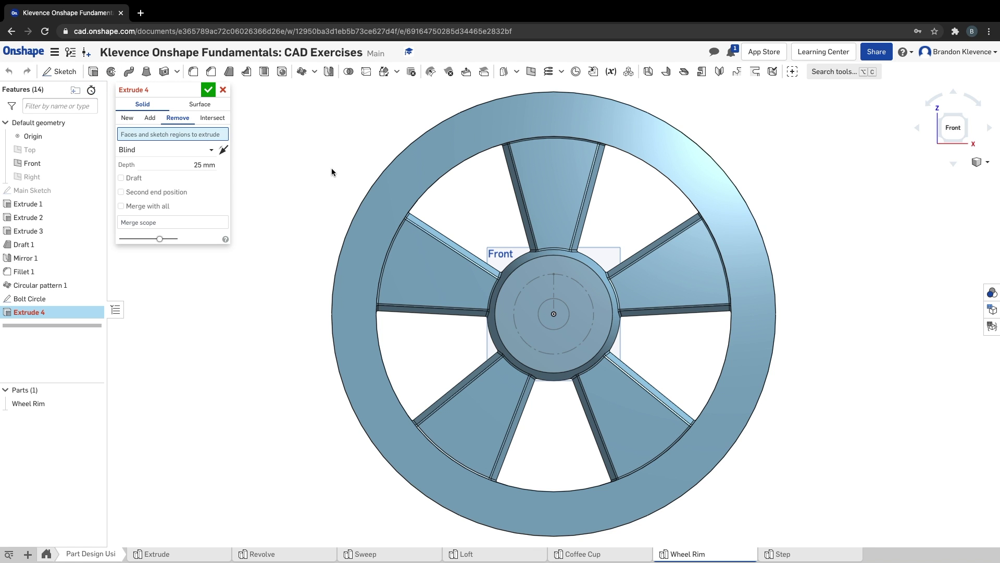
{"action": "left_click", "coordinate": [546, 311]}
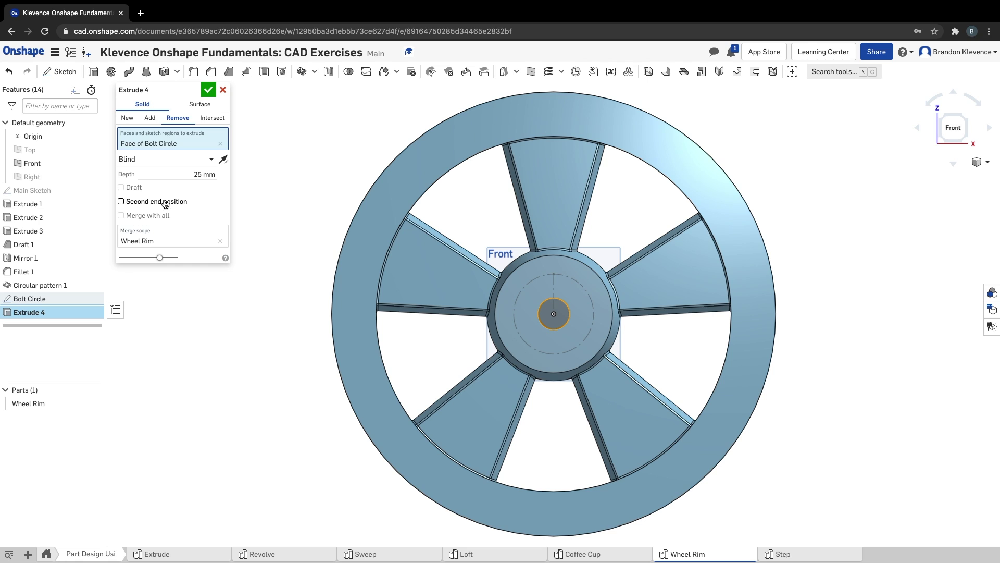
{"action": "left_click", "coordinate": [181, 159]}
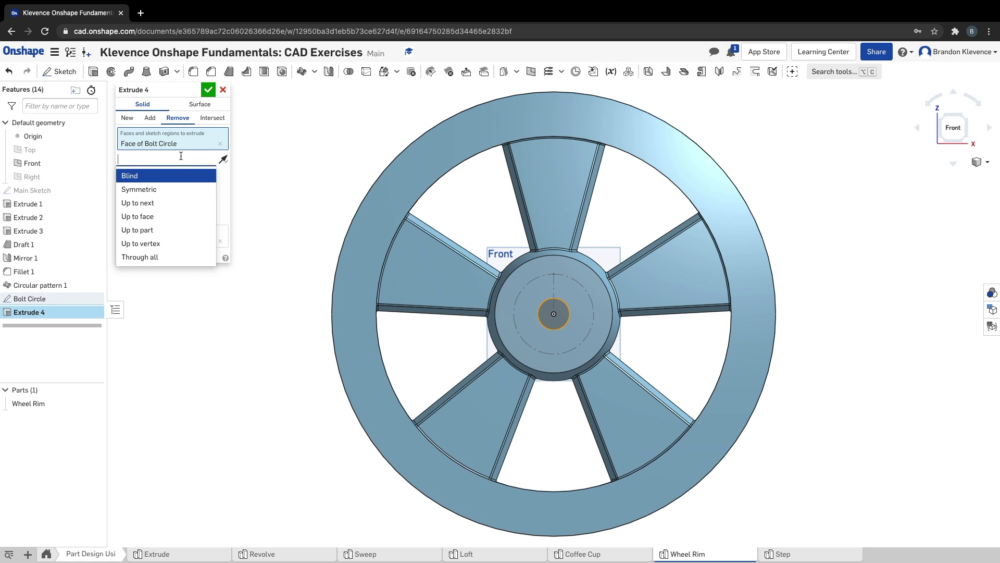
{"action": "left_click", "coordinate": [172, 257]}
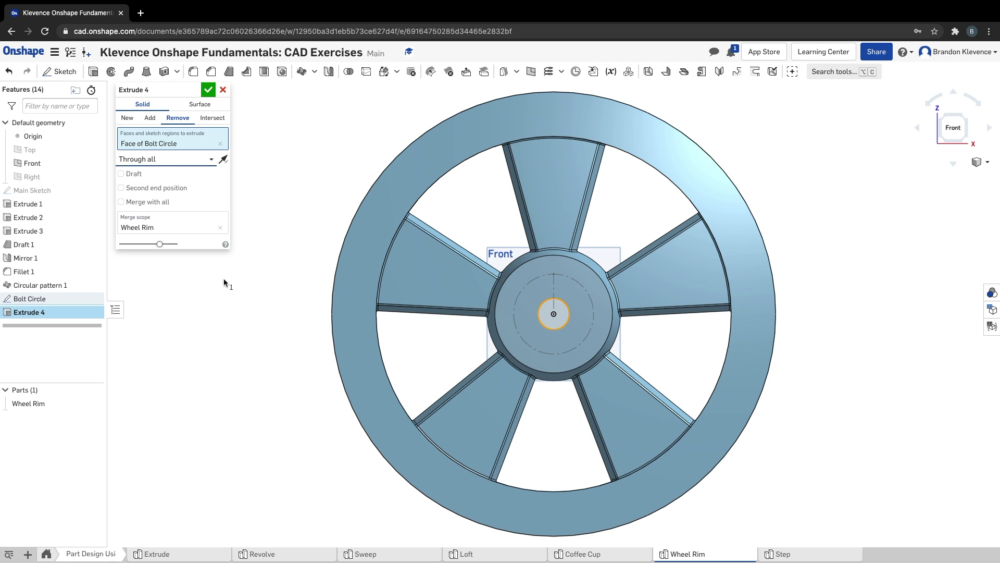
{"action": "left_click", "coordinate": [211, 93]}
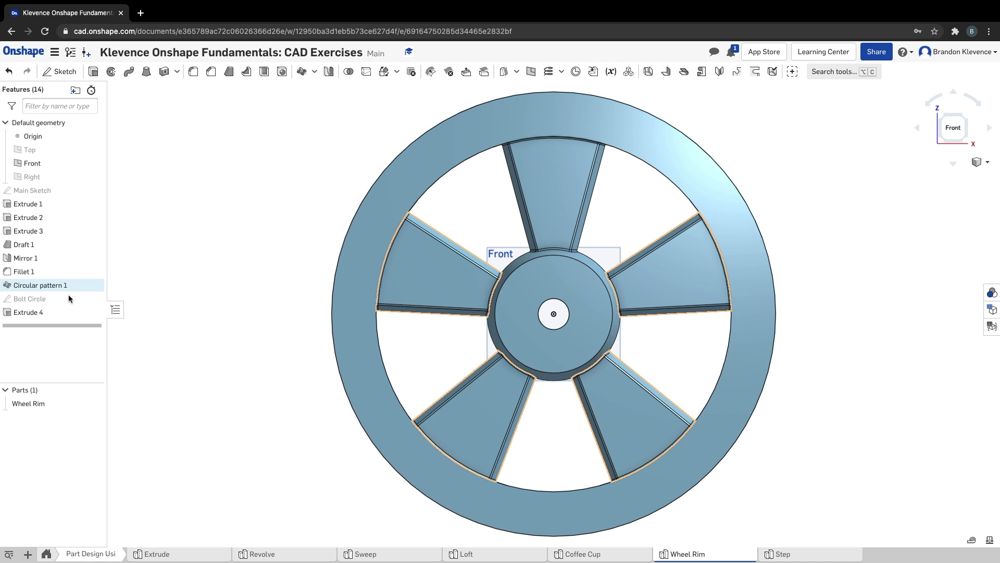
Show the Bolt Circle sketch and place a counterbore through hole, size M10, at the upper endpoint of the vertical construction line
{"action": "left_click", "coordinate": [93, 299]}
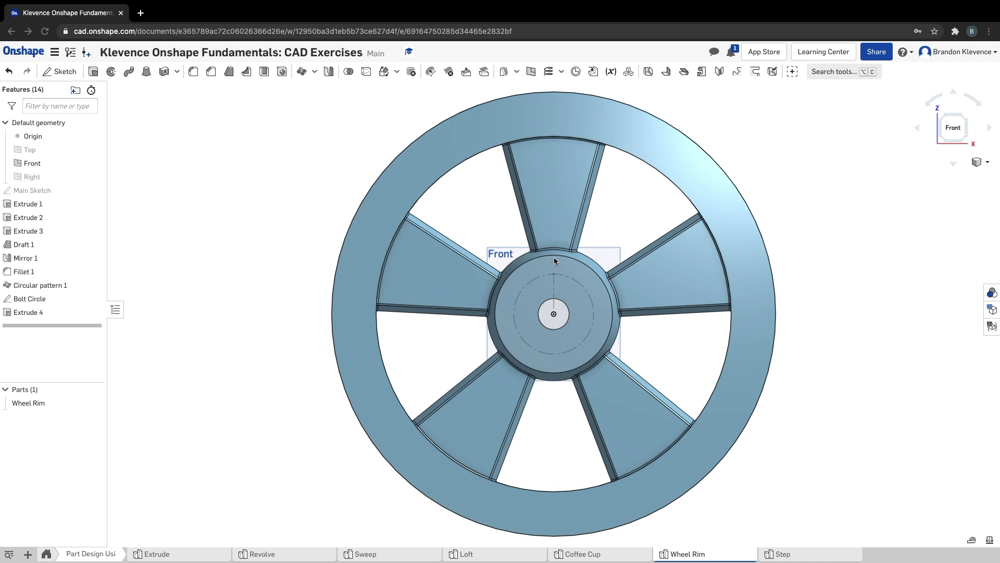
{"action": "left_click", "coordinate": [281, 73]}
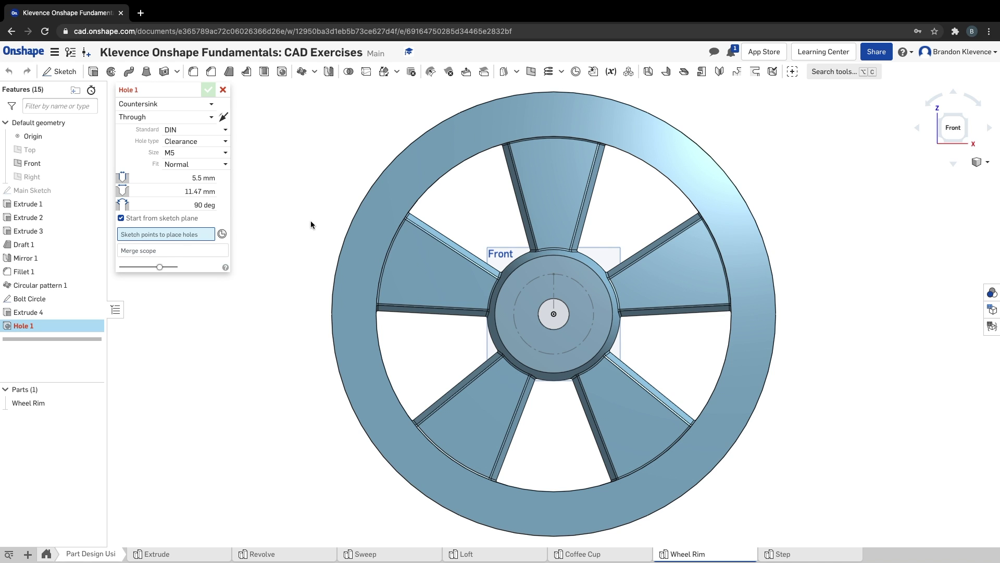
{"action": "left_click", "coordinate": [139, 103]}
{"action": "left_click", "coordinate": [150, 134]}
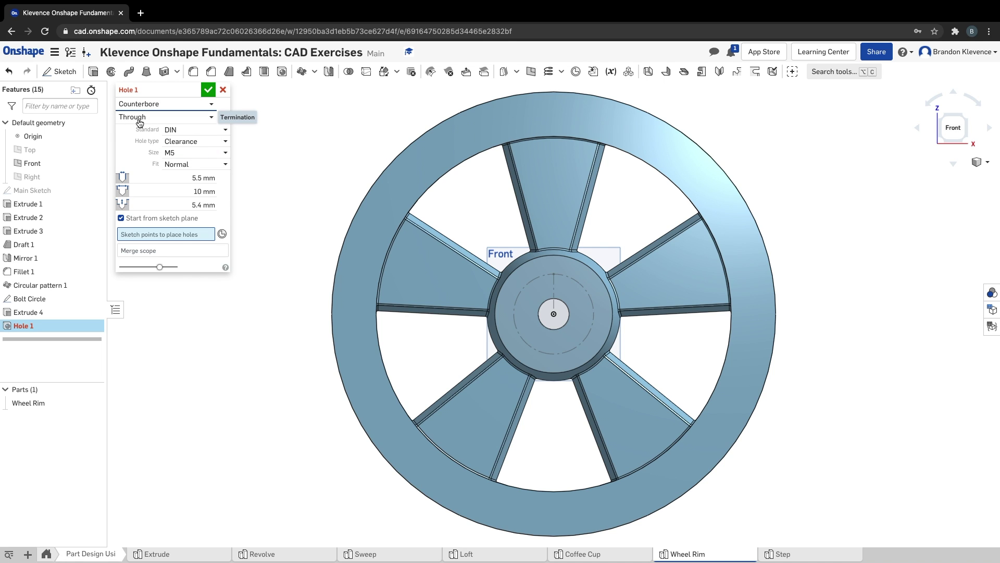
{"action": "left_click", "coordinate": [180, 154]}
{"action": "scroll", "coordinate": [194, 217], "scroll_direction": "down", "scroll_amount": 3}
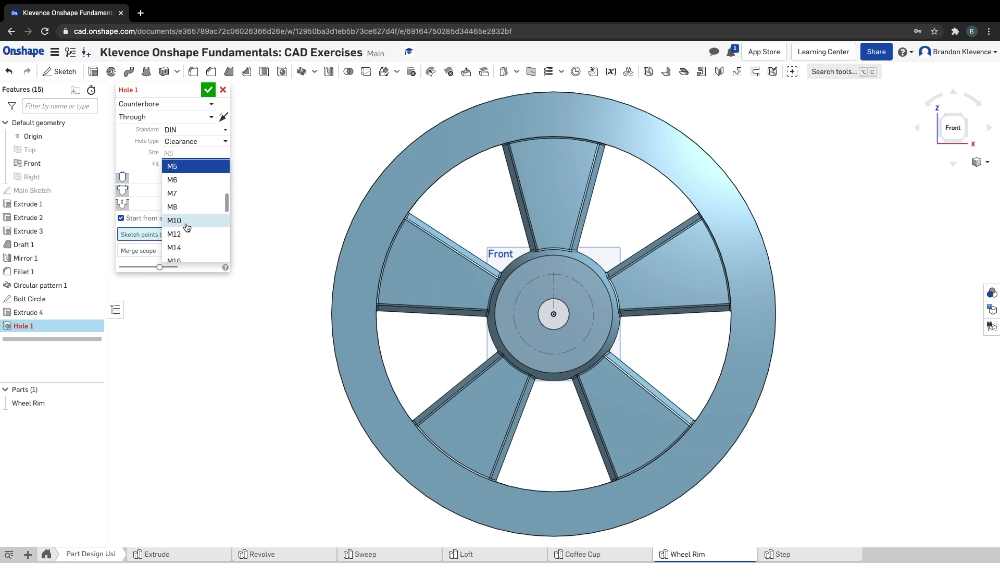
{"action": "left_click", "coordinate": [186, 224]}
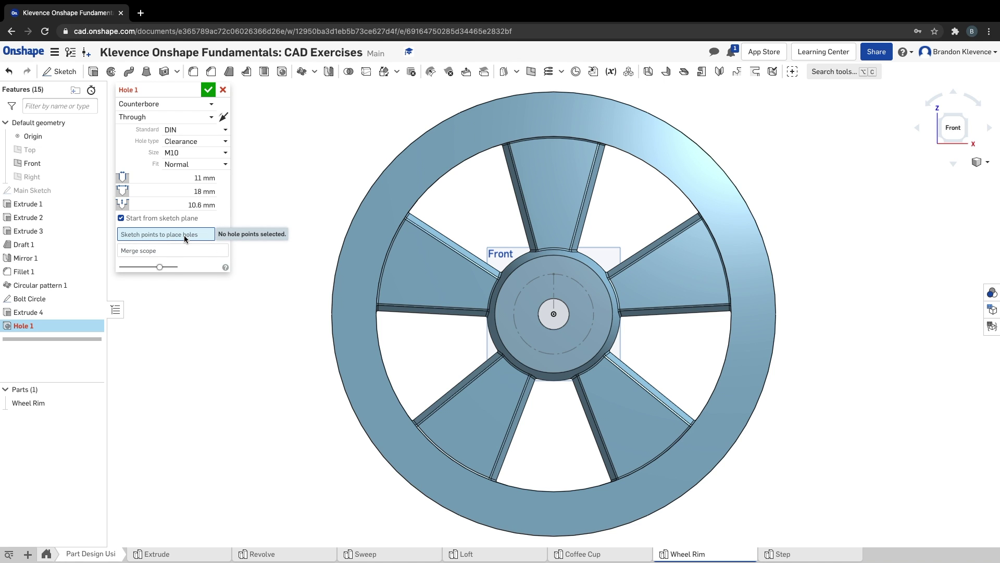
{"action": "left_click", "coordinate": [554, 274]}
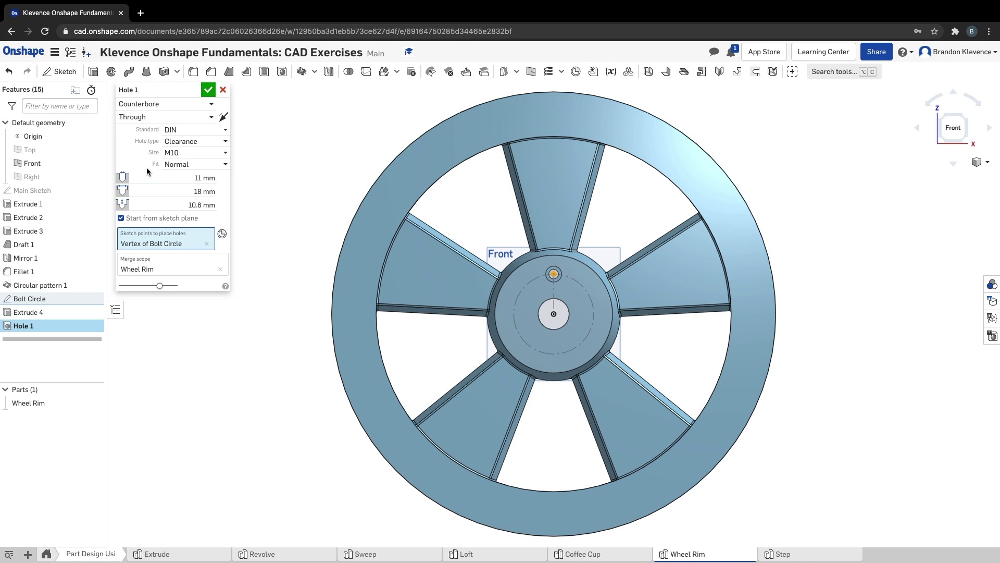
Set the counterbore diameter to 17.25 mm and its depth to 10 mm, and turn off Start from sketch plane
{"action": "left_click", "coordinate": [197, 191]}
{"action": "type", "text": "17.25"}
{"action": "key", "text": "Tab"}
{"action": "type", "text": "1"}
{"action": "key", "text": "Return"}
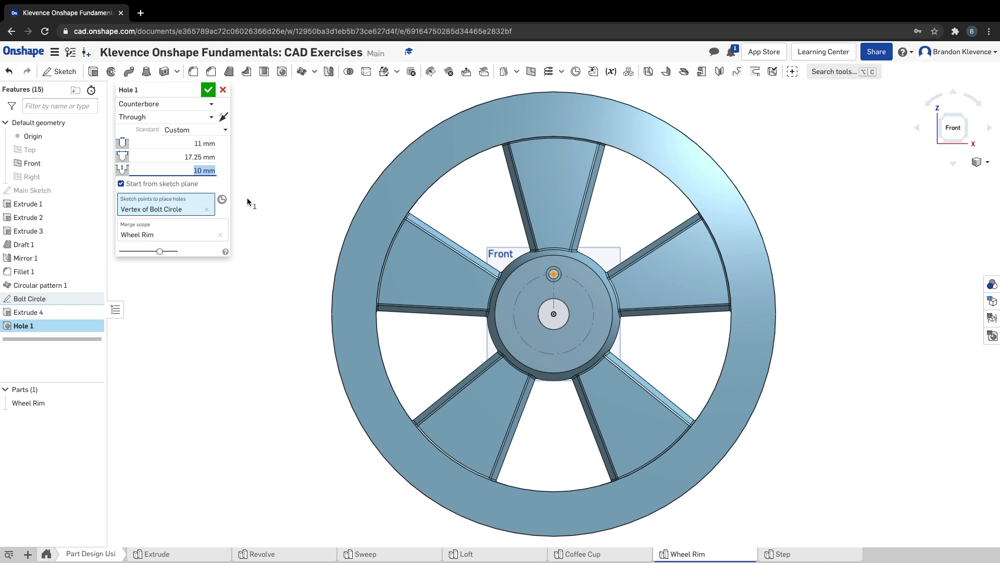
{"action": "left_click", "coordinate": [121, 183]}
Compare the hole settings with slide 17 of the exercise and accept the hole feature
{"action": "key", "text": "ctrl+Right"}
{"action": "left_click", "coordinate": [869, 203]}
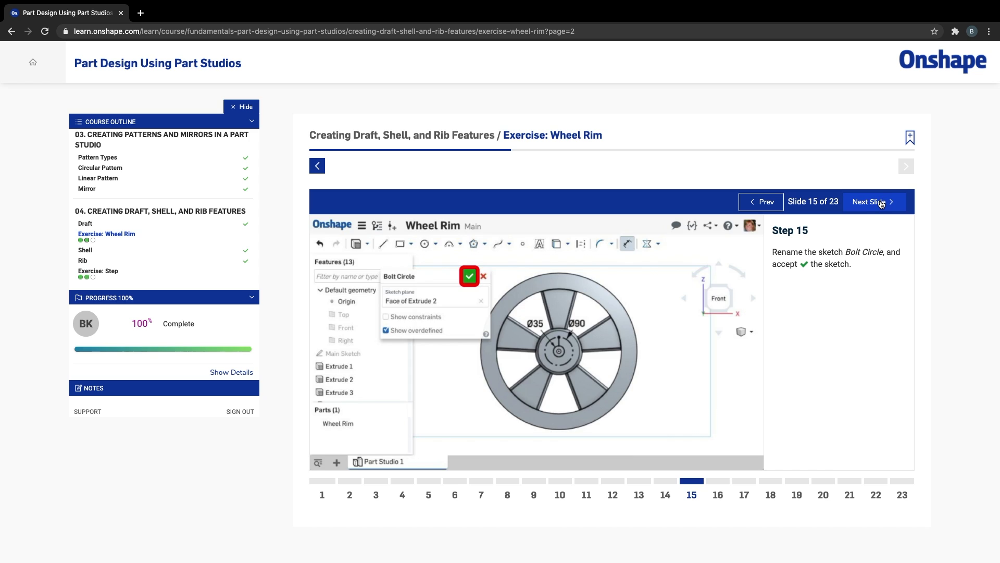
{"action": "left_click", "coordinate": [882, 204]}
{"action": "left_click", "coordinate": [881, 204]}
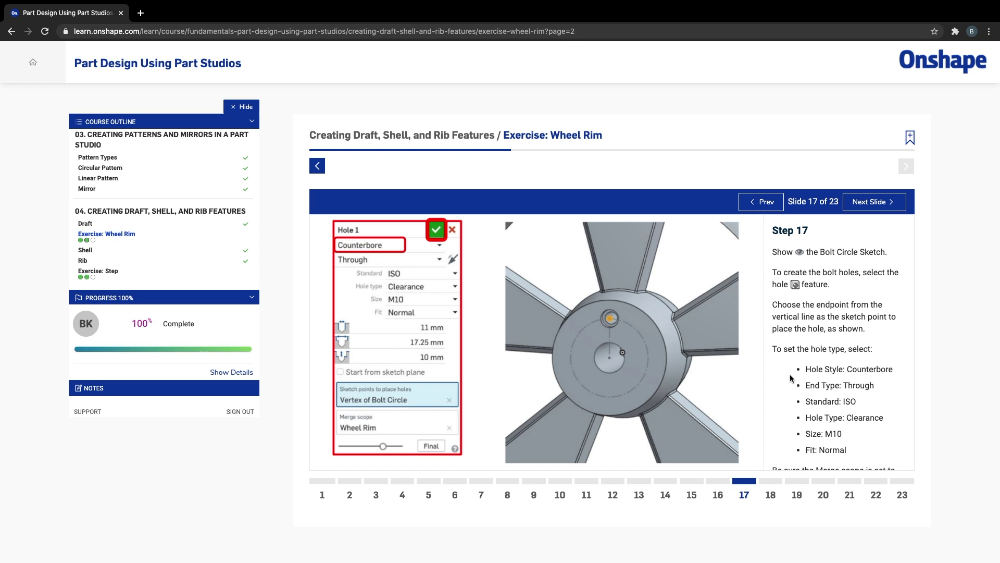
{"action": "scroll", "coordinate": [842, 438], "scroll_direction": "down", "scroll_amount": 3}
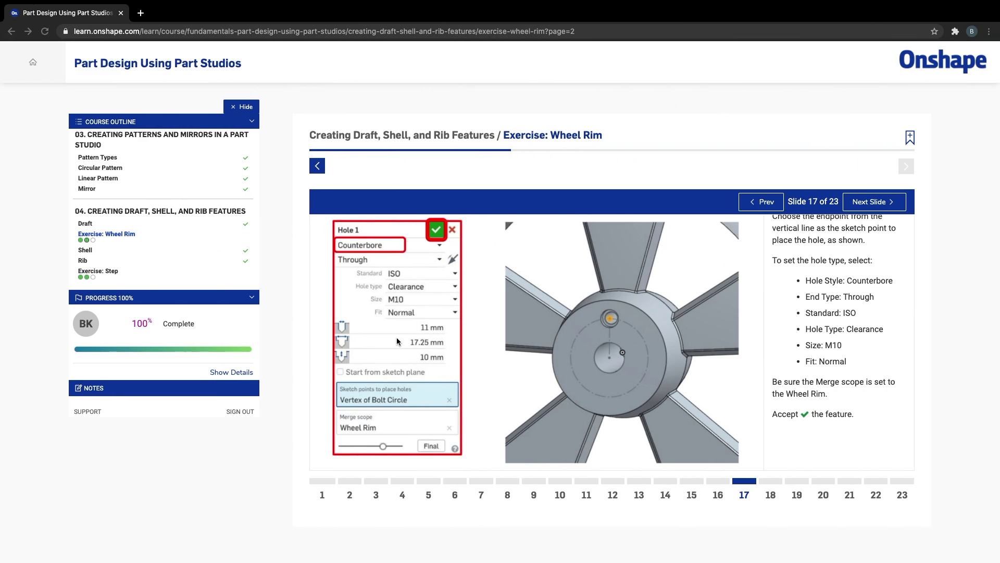
{"action": "left_click", "coordinate": [861, 202]}
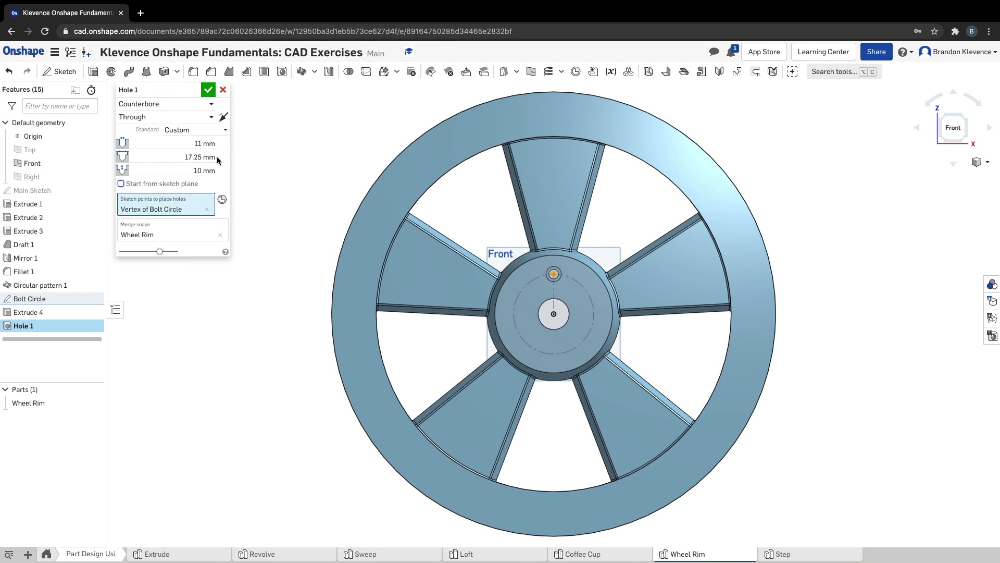
{"action": "left_click", "coordinate": [207, 89]}
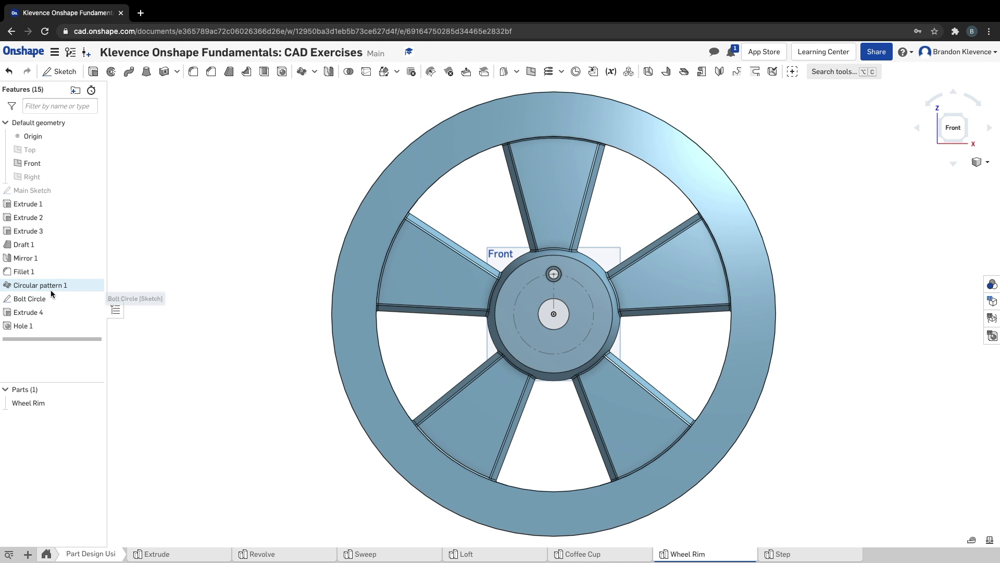
Circularly pattern Hole 1 as a feature pattern around the hub's outer circular edge, with 5 equally spaced instances over 360 deg, and accept it
{"action": "left_click", "coordinate": [315, 71]}
{"action": "left_click", "coordinate": [315, 105]}
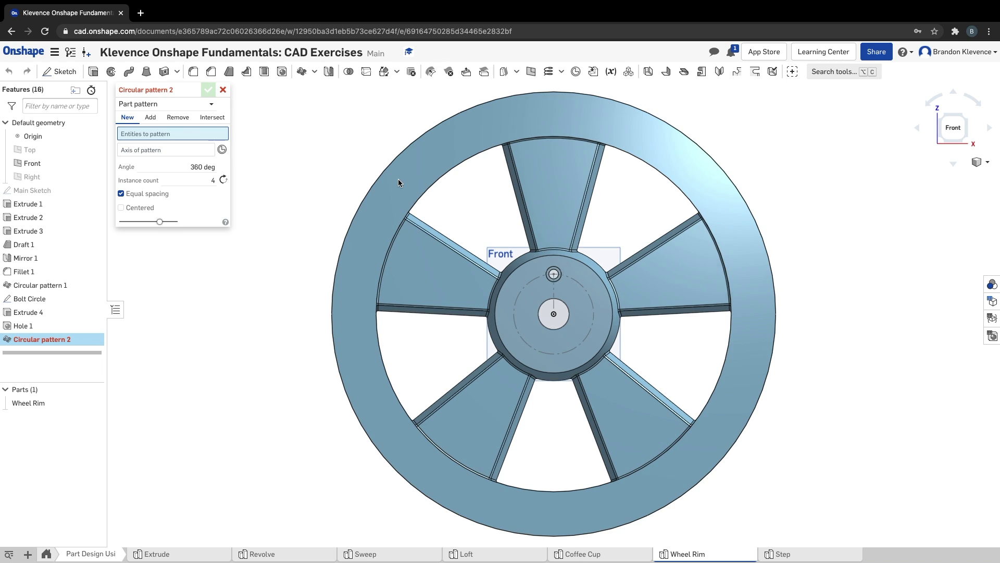
{"action": "left_click", "coordinate": [152, 105]}
{"action": "left_click", "coordinate": [165, 135]}
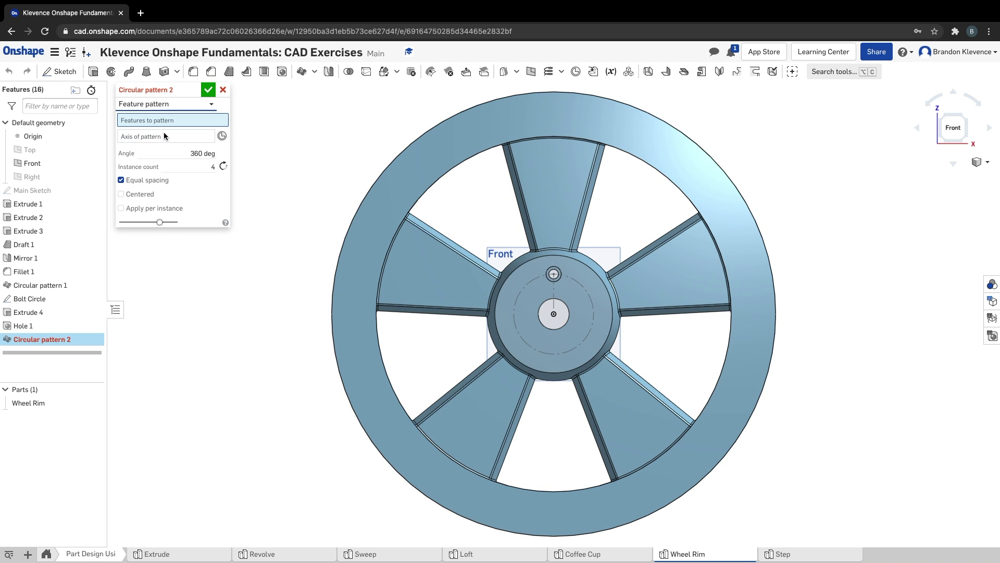
{"action": "left_click", "coordinate": [32, 326]}
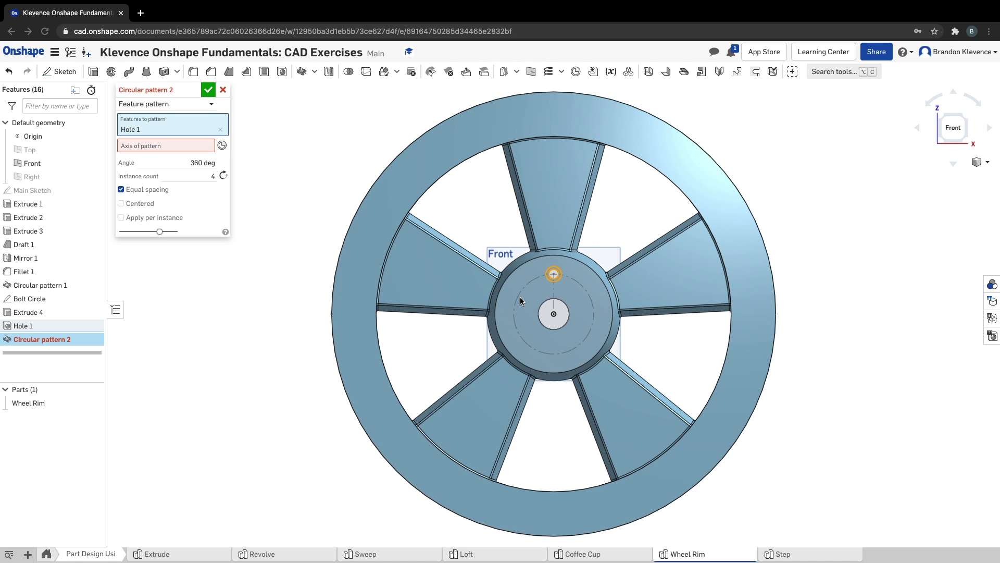
{"action": "left_click", "coordinate": [146, 145]}
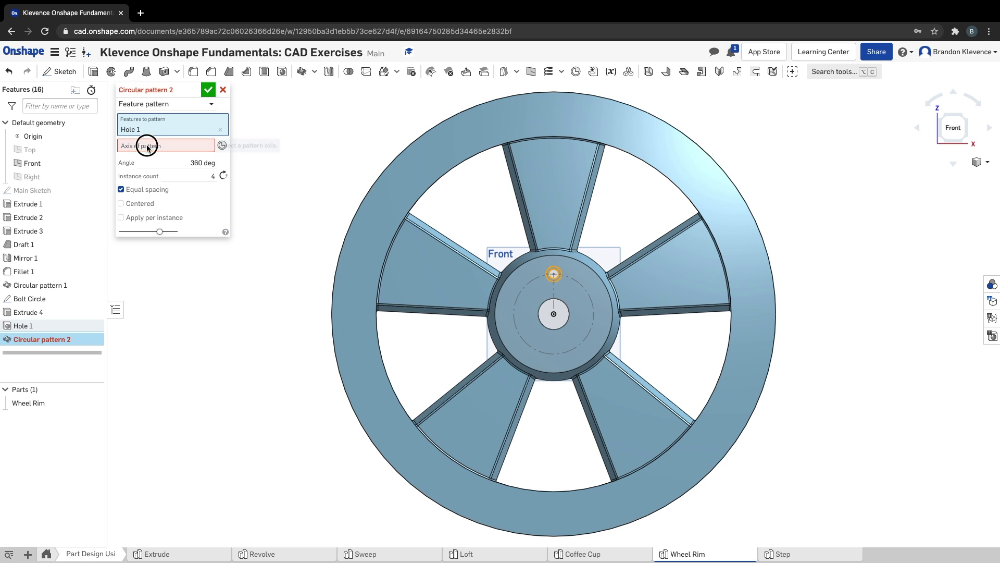
{"action": "left_click", "coordinate": [527, 264]}
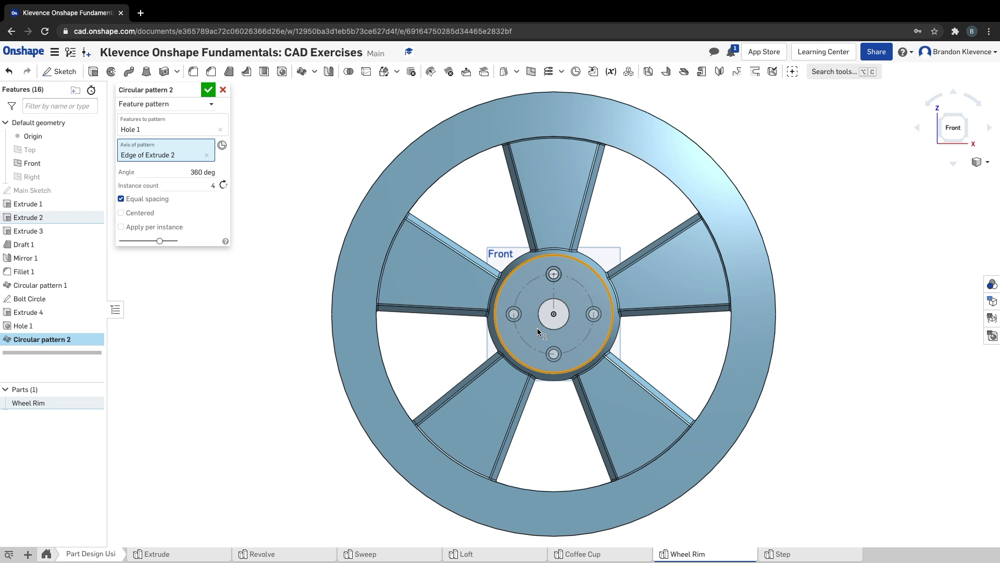
{"action": "left_click", "coordinate": [199, 183]}
{"action": "key", "text": "Return"}
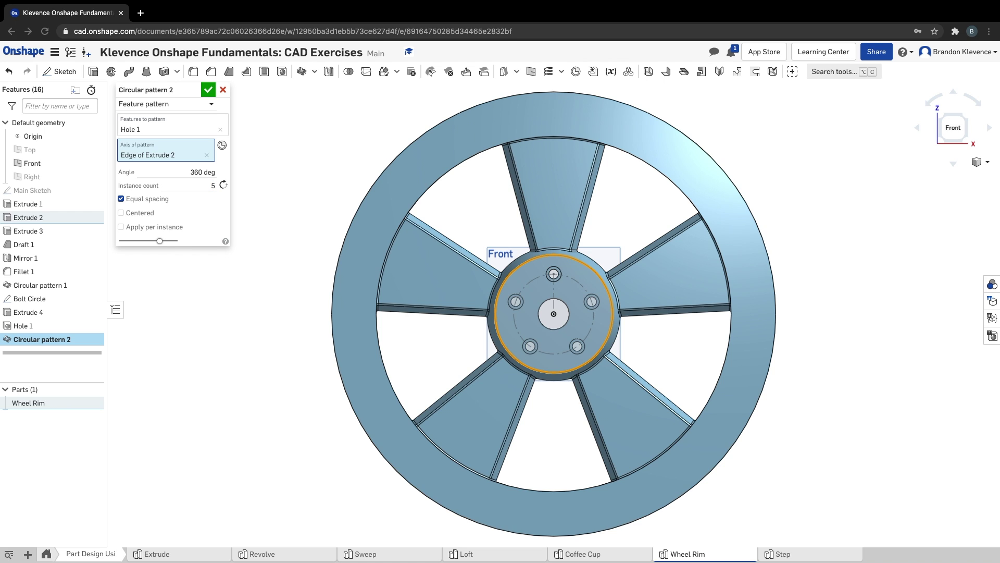
{"action": "left_click", "coordinate": [211, 92]}
Hide the Bolt Circle sketch and show the Main Sketch
{"action": "right_click_drag", "start_coordinate": [849, 268], "coordinate": [821, 254]}
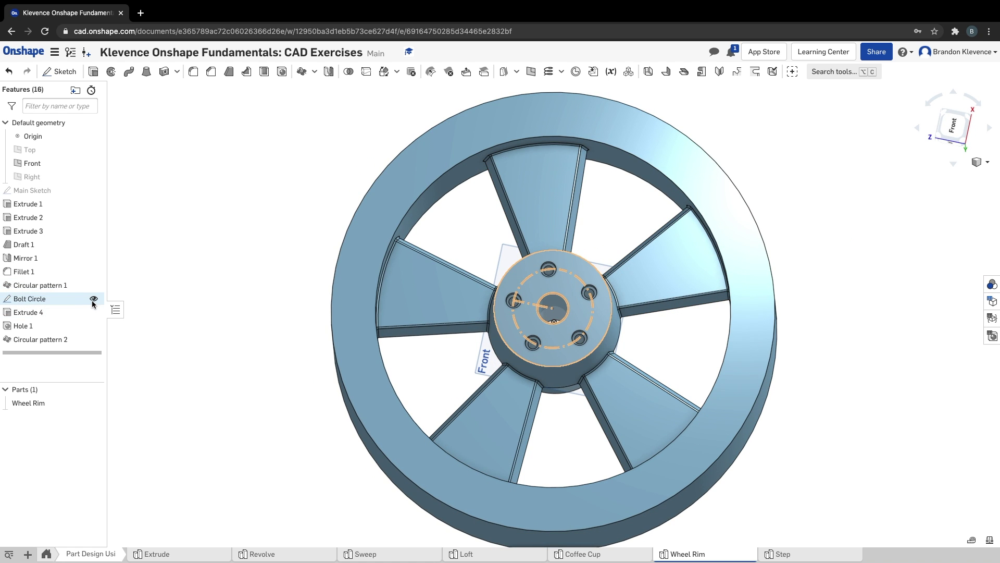
{"action": "left_click", "coordinate": [93, 300]}
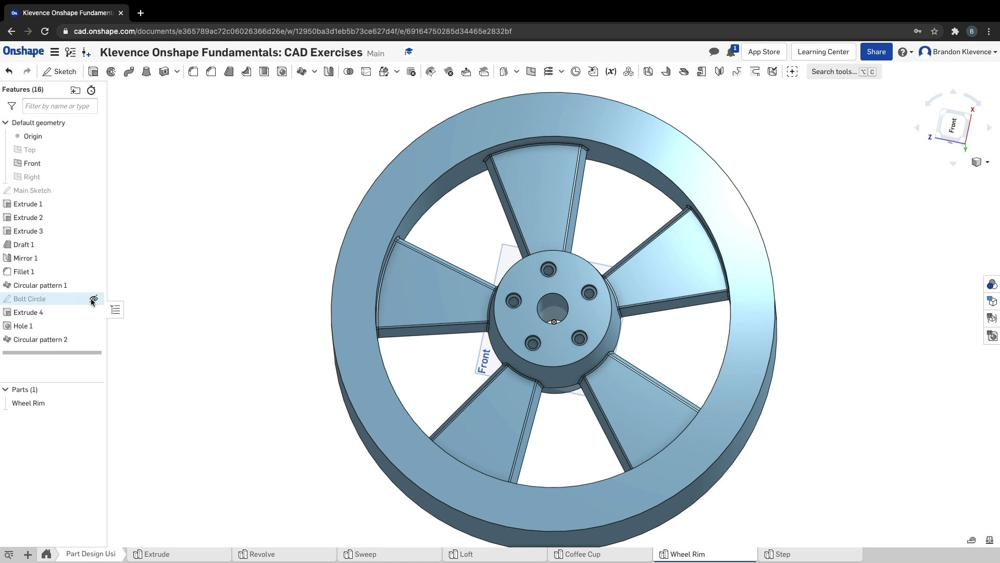
{"action": "left_click", "coordinate": [93, 191]}
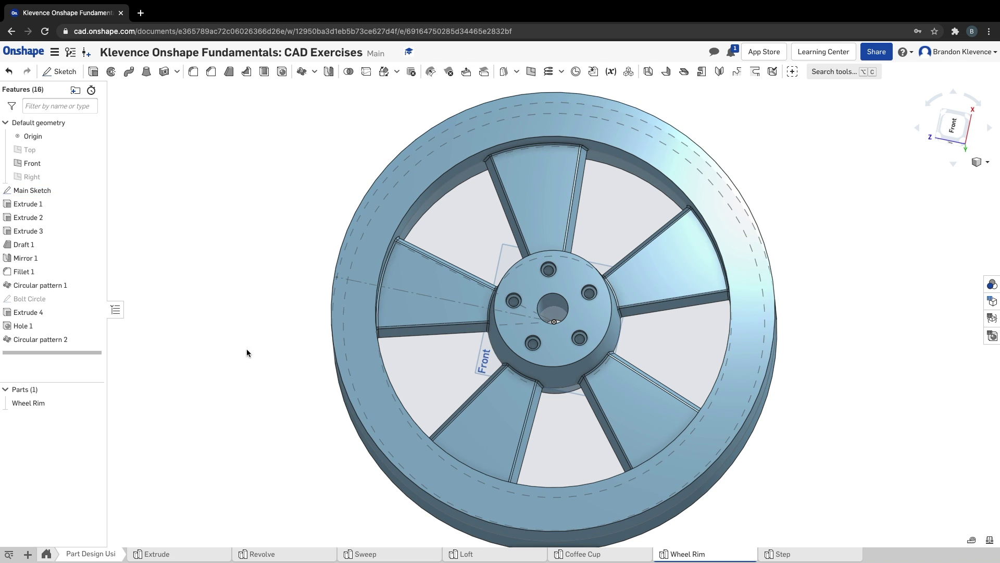
{"action": "right_click_drag", "start_coordinate": [249, 348], "coordinate": [309, 311]}
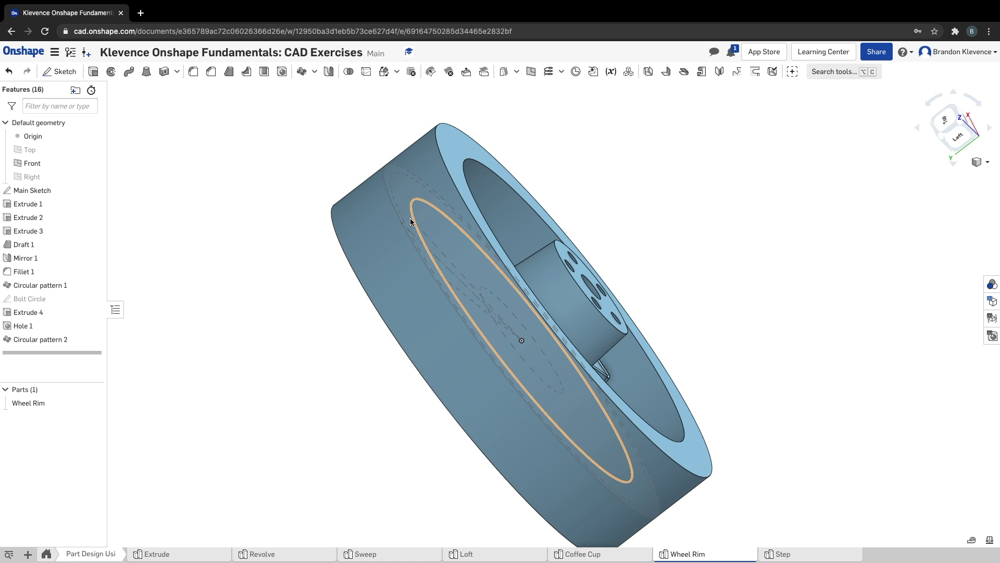
Start a Remove extrude, hide the Wheel Rim part, and pick the outermost ring region of Main Sketch as the profile
{"action": "left_click", "coordinate": [94, 73]}
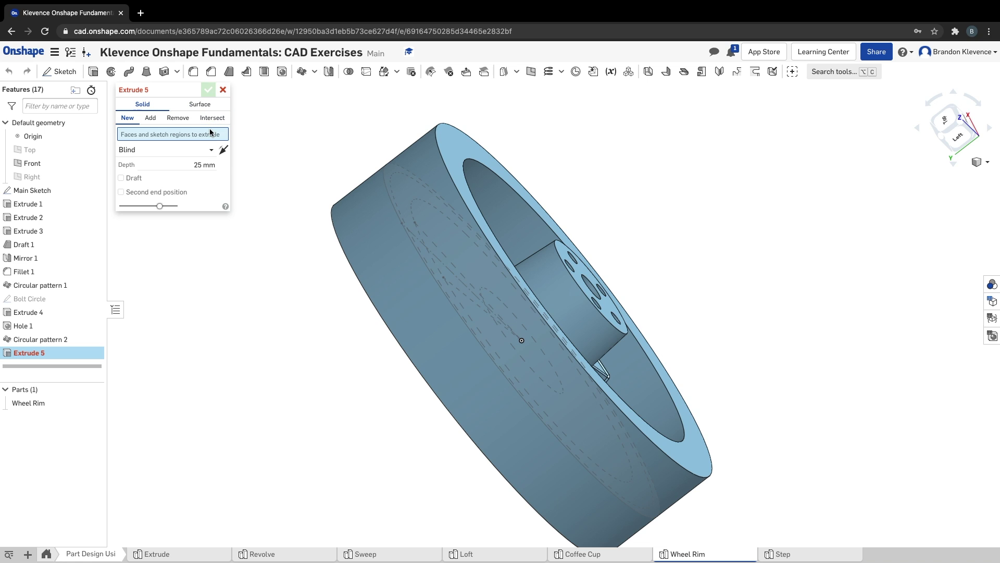
{"action": "left_click", "coordinate": [178, 119]}
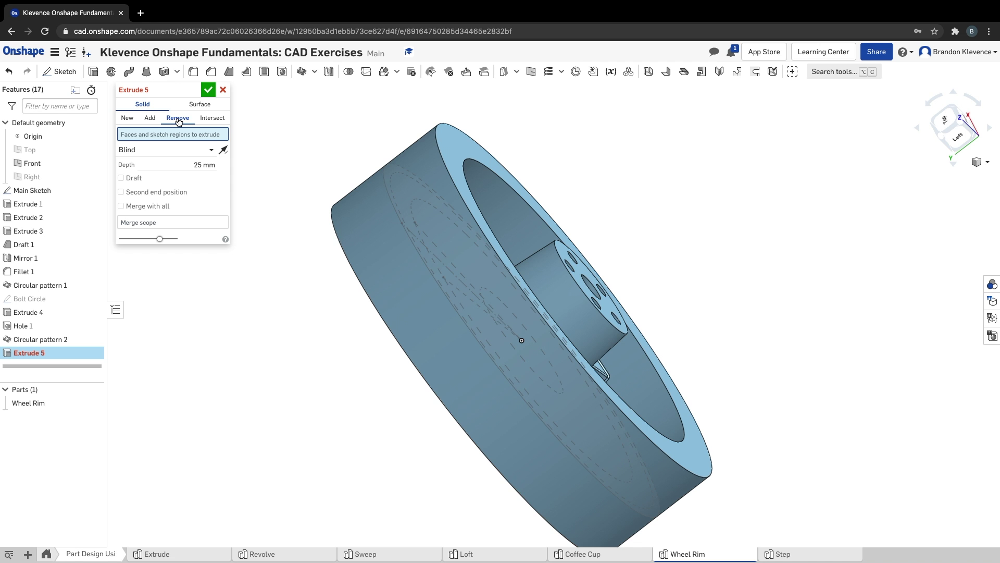
{"action": "right_click_drag", "start_coordinate": [719, 195], "coordinate": [716, 240]}
{"action": "left_click", "coordinate": [96, 405]}
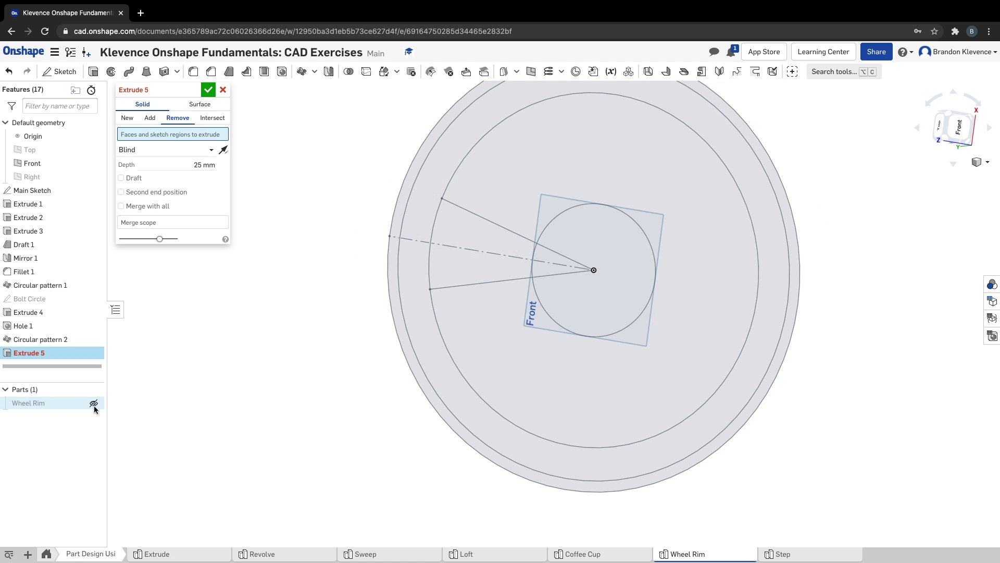
{"action": "left_click", "coordinate": [410, 179]}
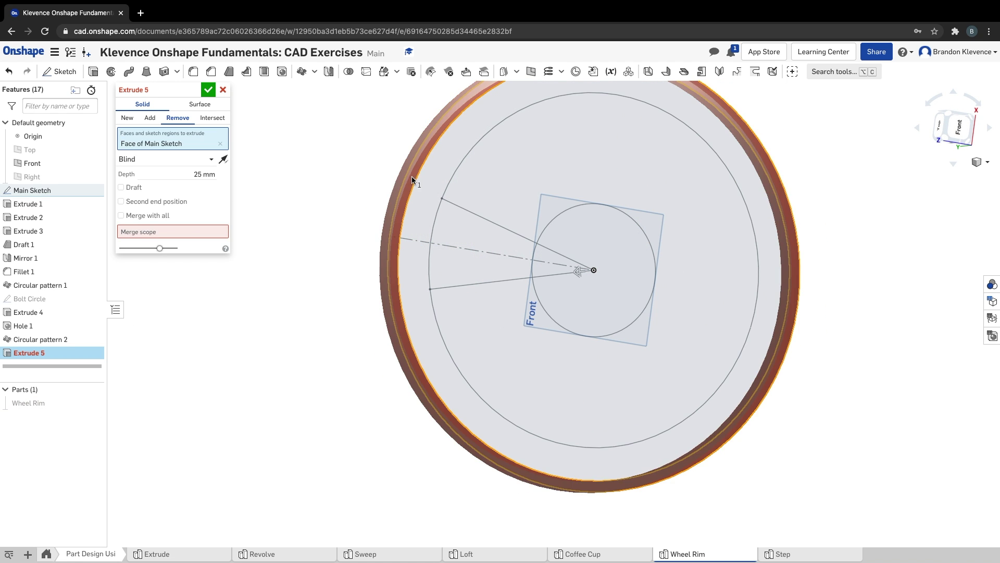
Show the Wheel Rim part again and select it as the merge scope of the cut
{"action": "left_click", "coordinate": [94, 404]}
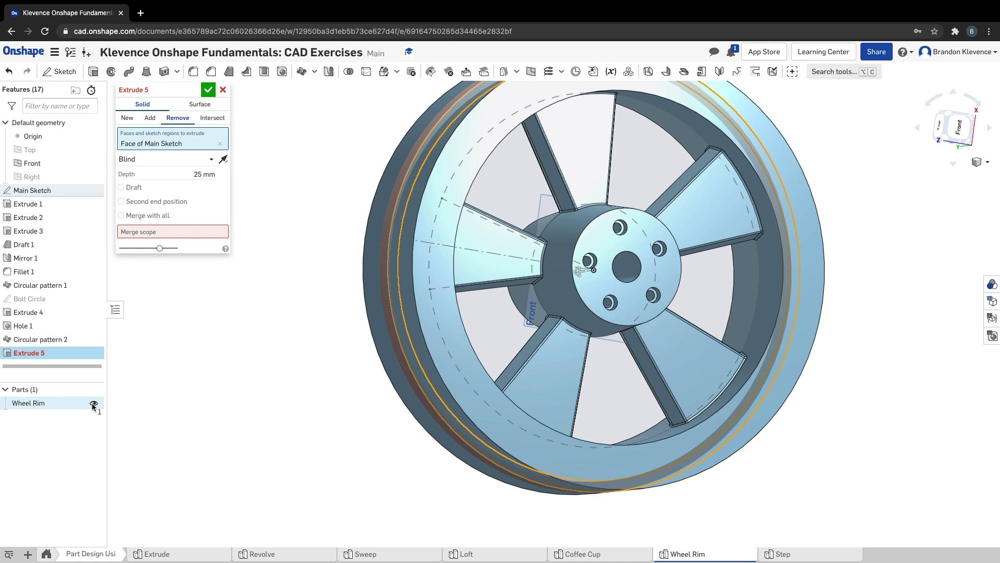
{"action": "left_click", "coordinate": [159, 231]}
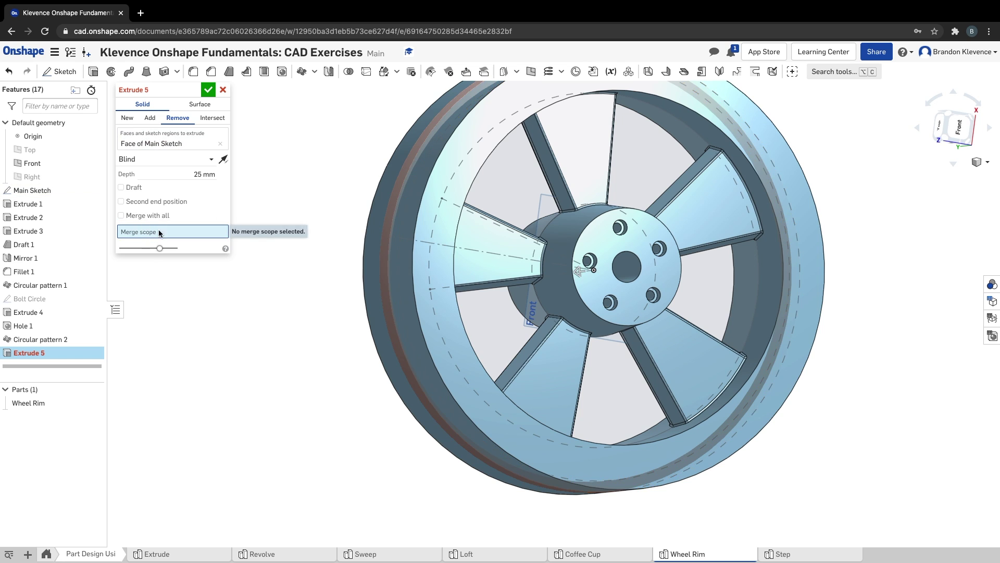
{"action": "left_click", "coordinate": [422, 177]}
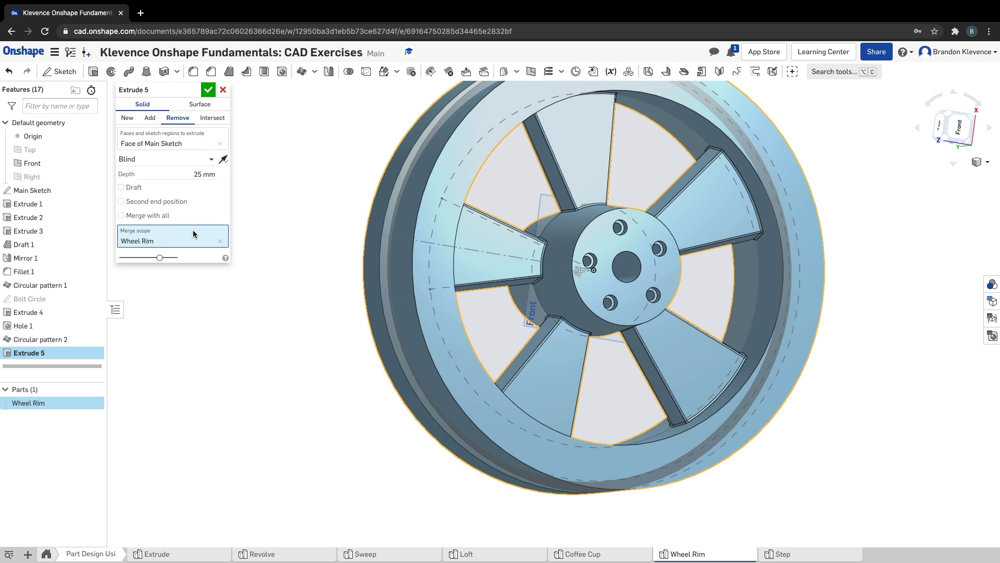
{"action": "right_click_drag", "start_coordinate": [308, 373], "coordinate": [280, 333]}
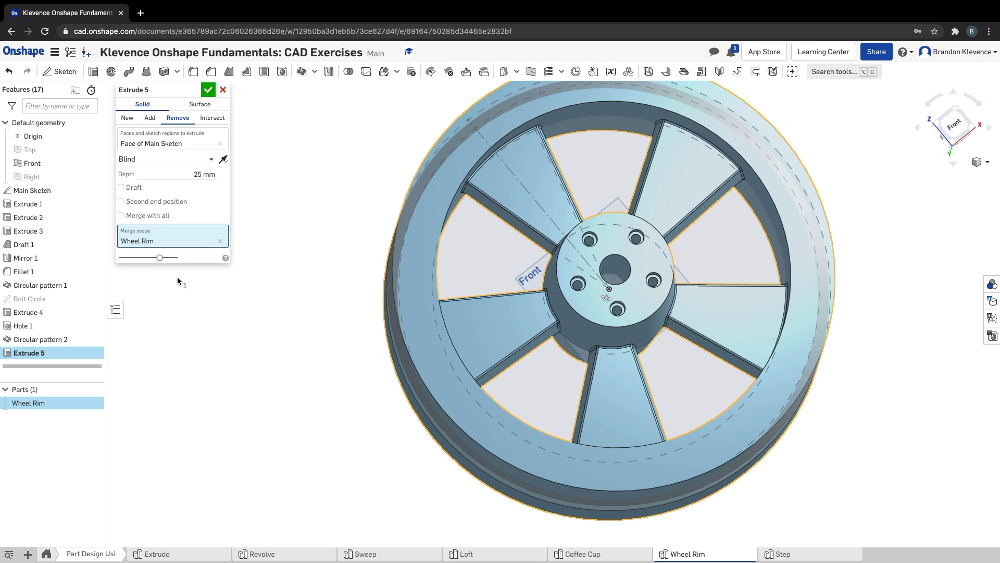
Set the cut's end type to Up to face, consult slide 19 of the exercise, and select the rim's front face as the limit
{"action": "left_click", "coordinate": [141, 160]}
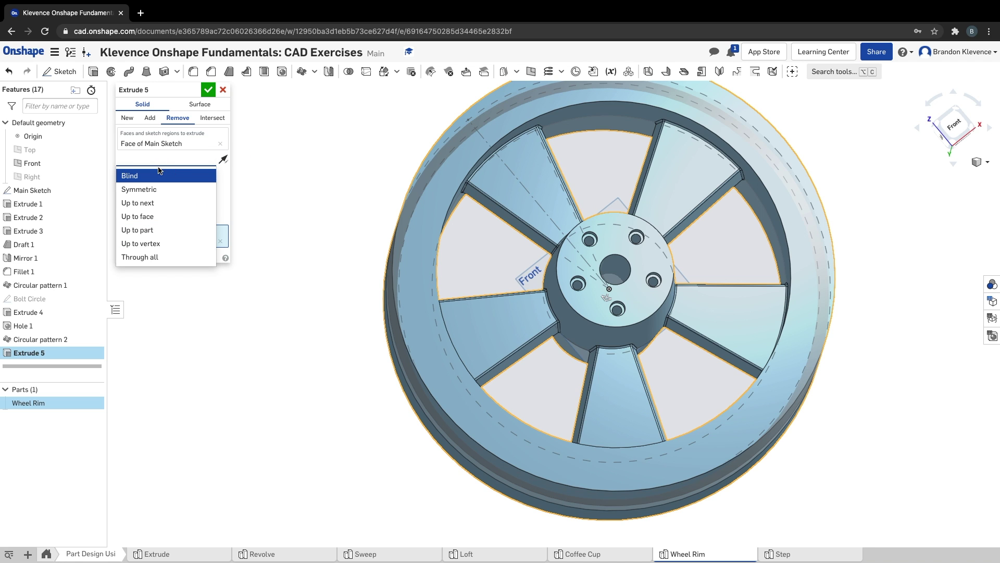
{"action": "left_click", "coordinate": [139, 218]}
{"action": "right_click_drag", "start_coordinate": [308, 245], "coordinate": [322, 264]}
{"action": "key", "text": "ctrl+Right"}
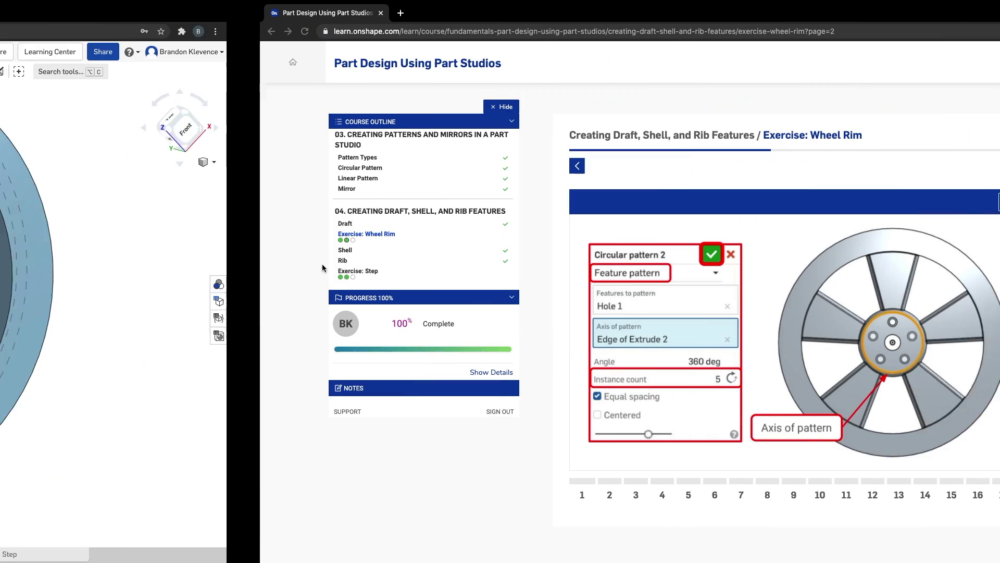
{"action": "left_click", "coordinate": [872, 201]}
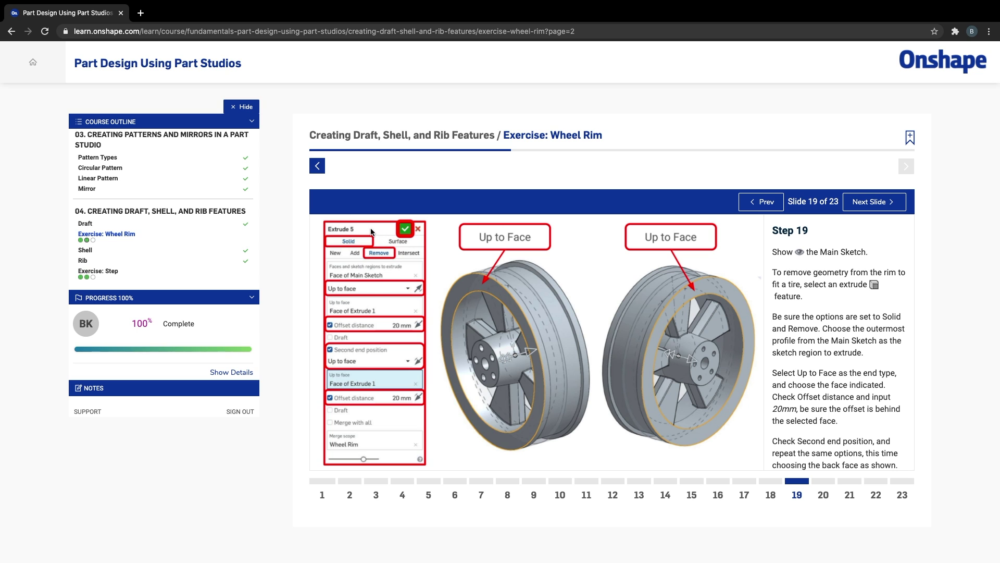
{"action": "key", "text": "ctrl+Left"}
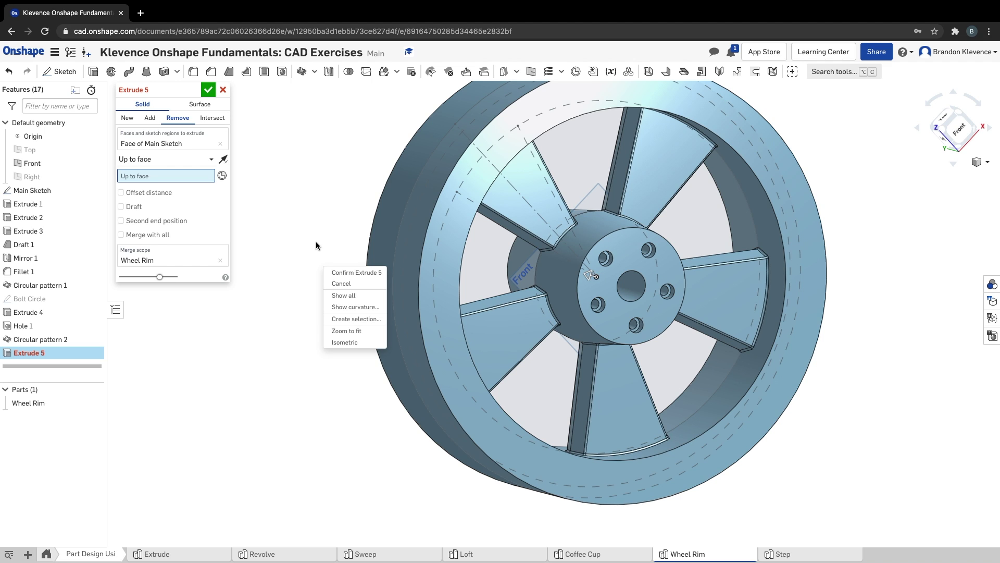
{"action": "left_click", "coordinate": [148, 171]}
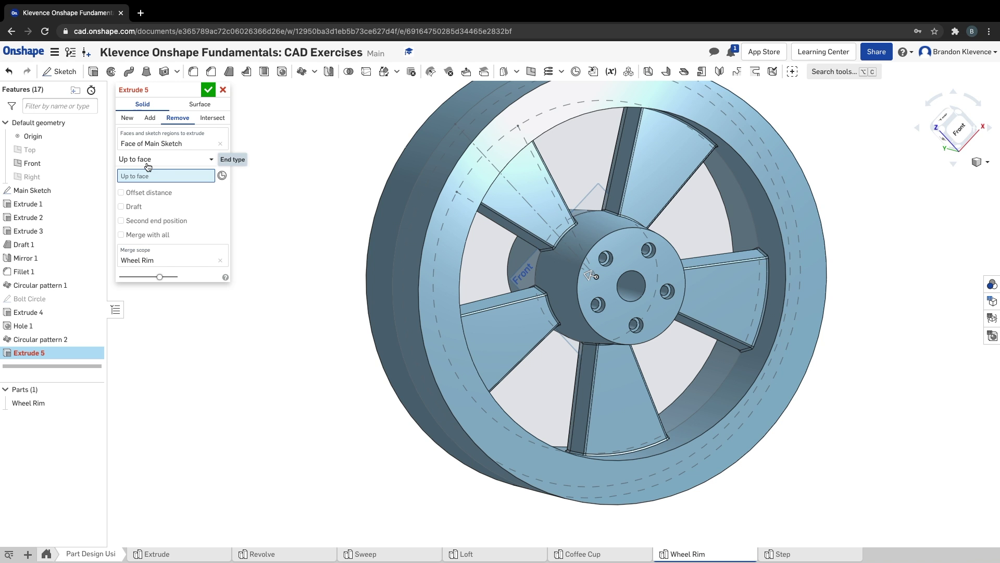
{"action": "left_click", "coordinate": [469, 184]}
{"action": "right_click_drag", "start_coordinate": [329, 265], "coordinate": [424, 177]}
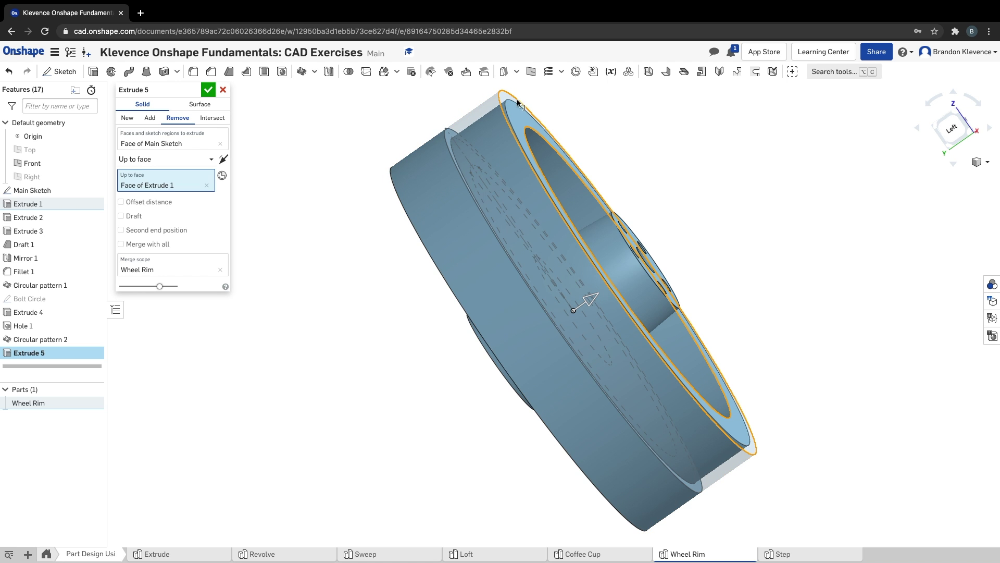
Recheck slide 19 and enable an offset distance of 20 mm from the front face
{"action": "key", "text": "ctrl+Right"}
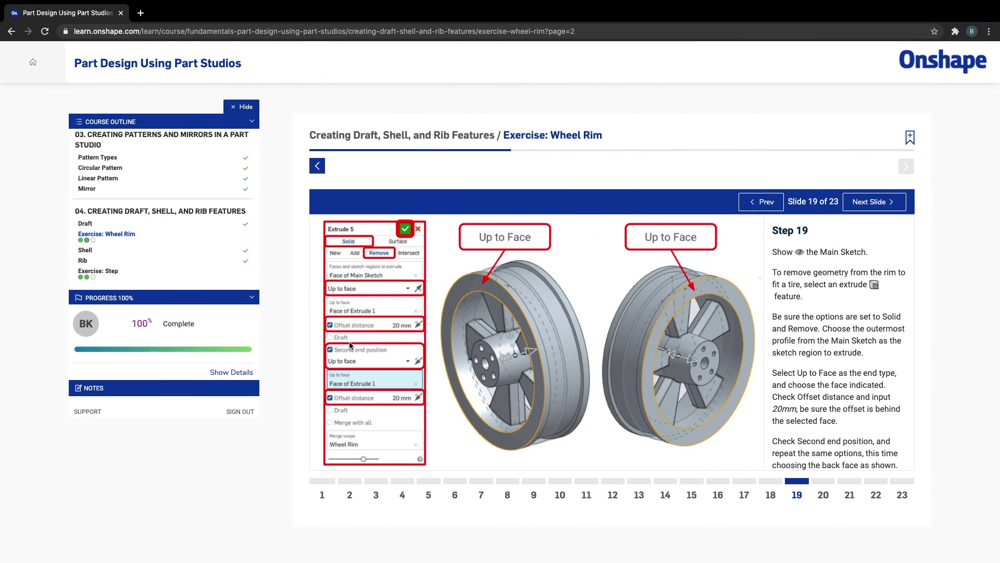
{"action": "key", "text": "ctrl+Left"}
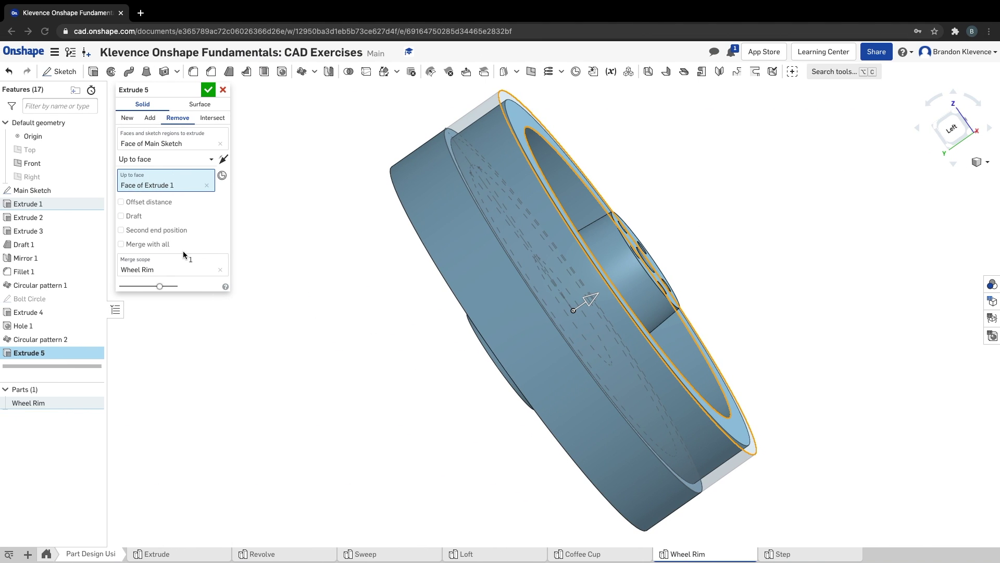
{"action": "left_click", "coordinate": [120, 201]}
{"action": "left_click", "coordinate": [189, 202]}
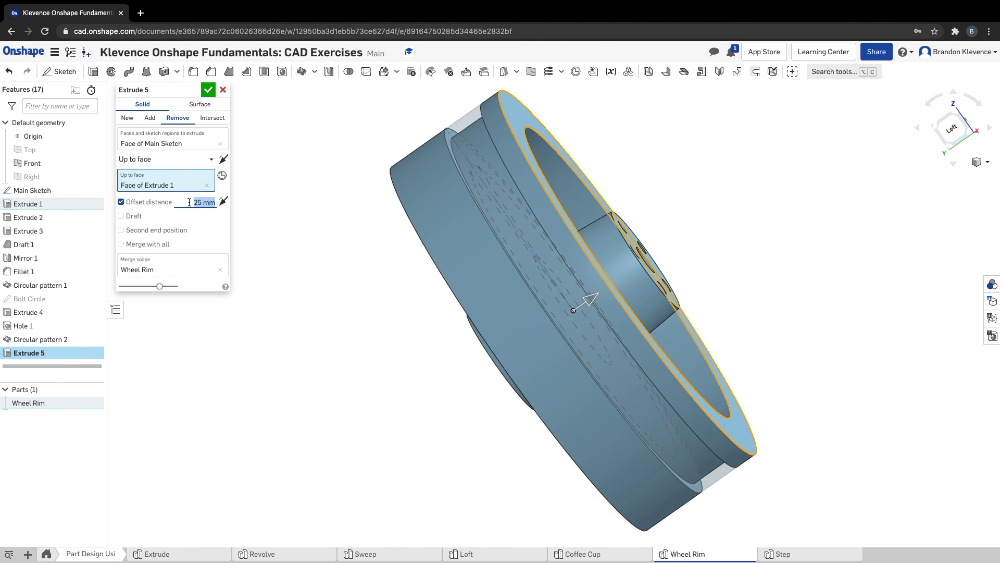
{"action": "type", "text": "20"}
{"action": "key", "text": "Return"}
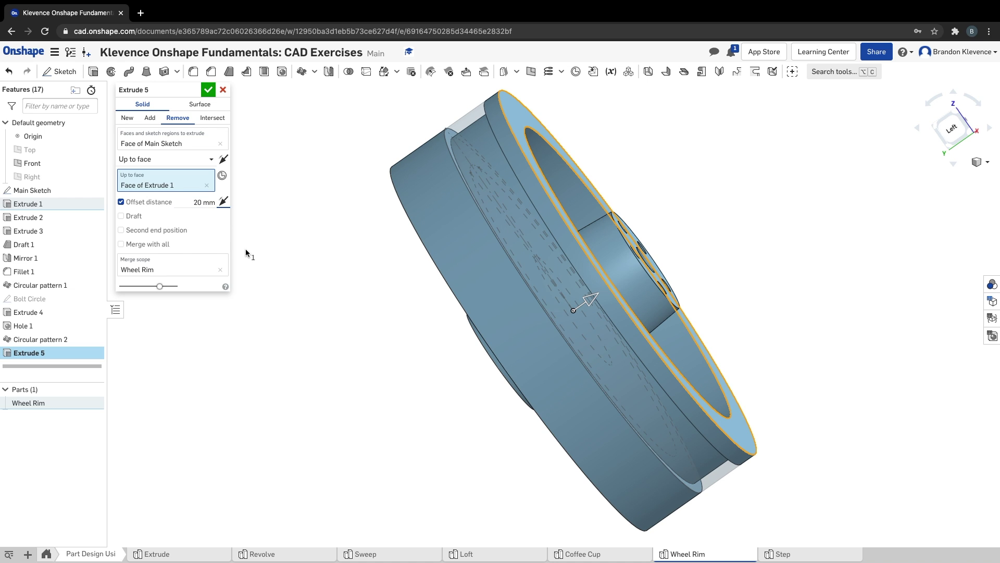
Add a second end position of type Up to face, ending at the rim's back face with an offset distance of 20 mm
{"action": "left_click", "coordinate": [120, 230]}
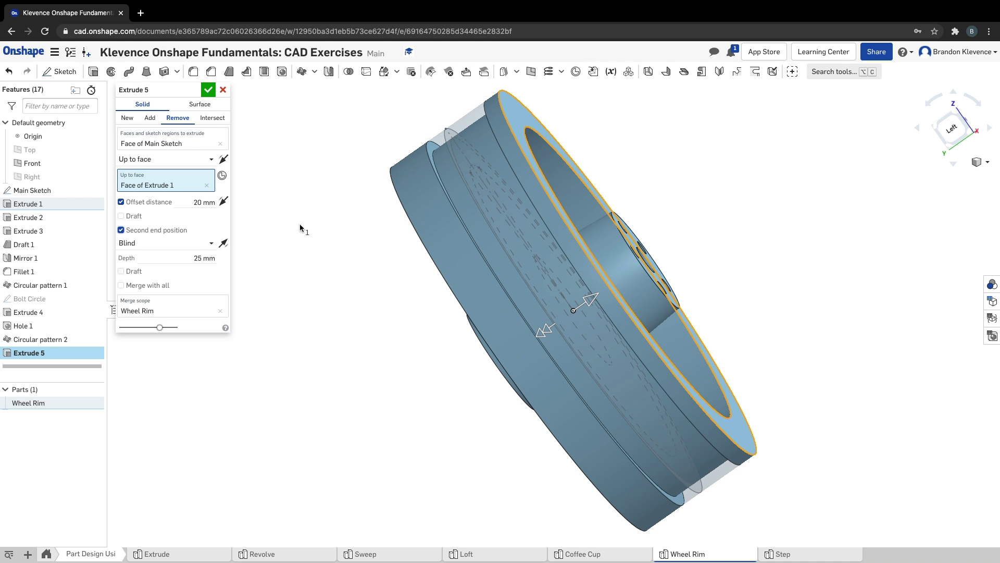
{"action": "left_click", "coordinate": [191, 261]}
{"action": "mouse_move", "coordinate": [192, 261]}
{"action": "left_mouse_down"}
{"action": "mouse_move", "coordinate": [250, 261]}
{"action": "mouse_move", "coordinate": [161, 267]}
{"action": "mouse_move", "coordinate": [211, 259]}
{"action": "left_mouse_up"}
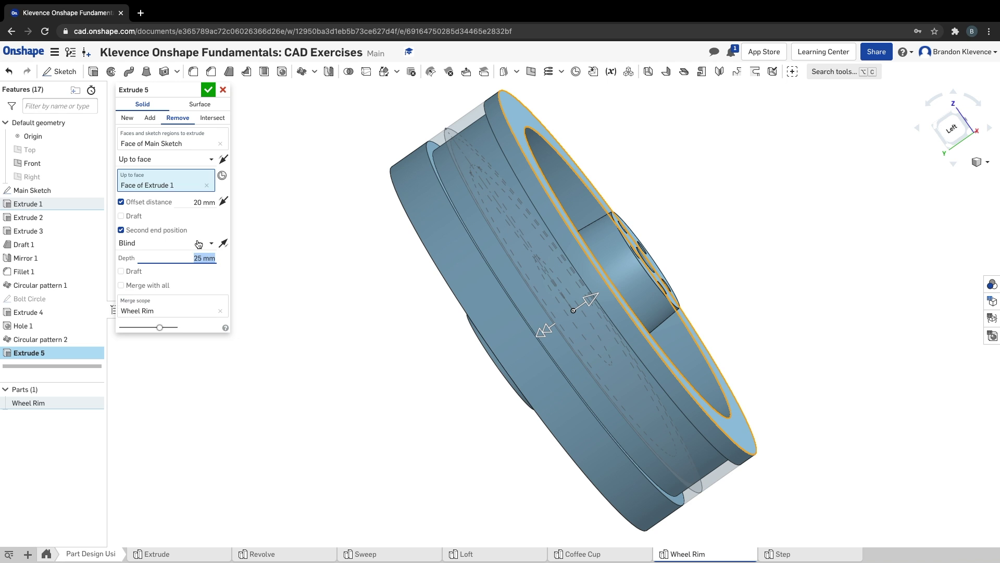
{"action": "left_click", "coordinate": [199, 242]}
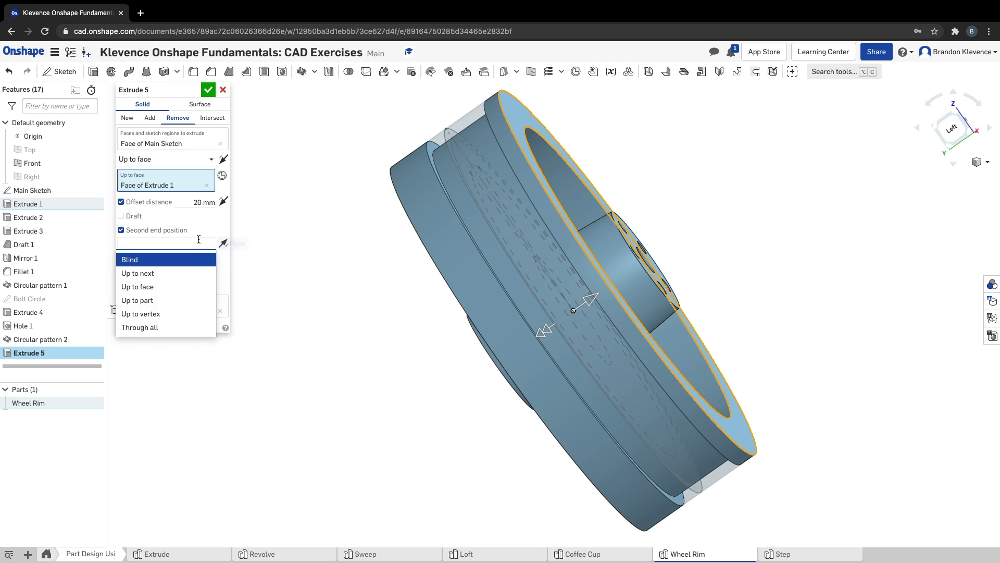
{"action": "left_click", "coordinate": [186, 287]}
{"action": "right_click_drag", "start_coordinate": [370, 302], "coordinate": [369, 207]}
{"action": "left_click", "coordinate": [367, 207]}
{"action": "left_click", "coordinate": [154, 289]}
{"action": "left_click", "coordinate": [200, 288]}
{"action": "type", "text": "25"}
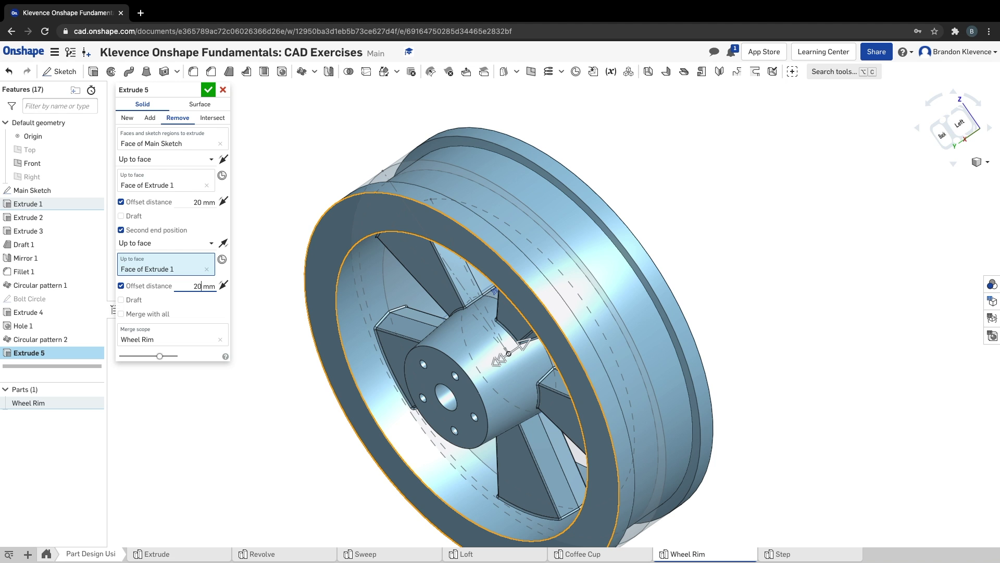
{"action": "key", "text": "Tab"}
Inspect the previewed rim cut from both sides and compare it with slide 19 of the exercise
{"action": "right_click_drag", "start_coordinate": [665, 172], "coordinate": [589, 178]}
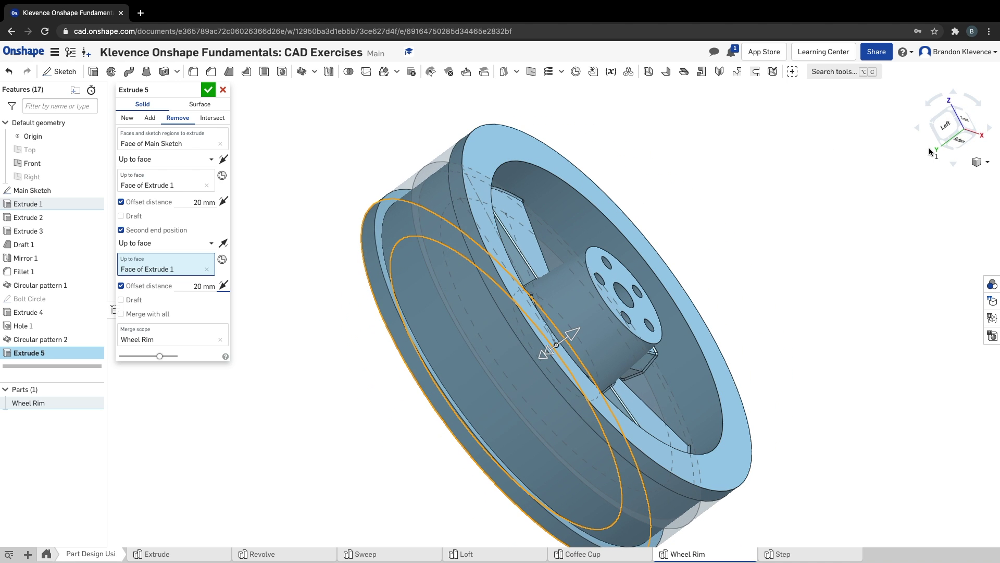
{"action": "left_click", "coordinate": [978, 162]}
{"action": "left_click", "coordinate": [954, 171]}
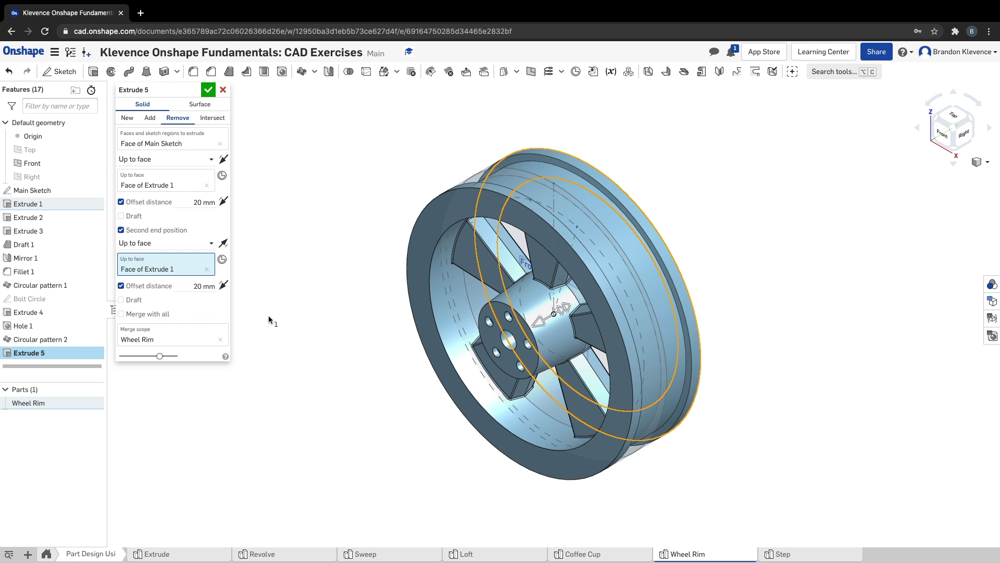
{"action": "key", "text": "ctrl+Right"}
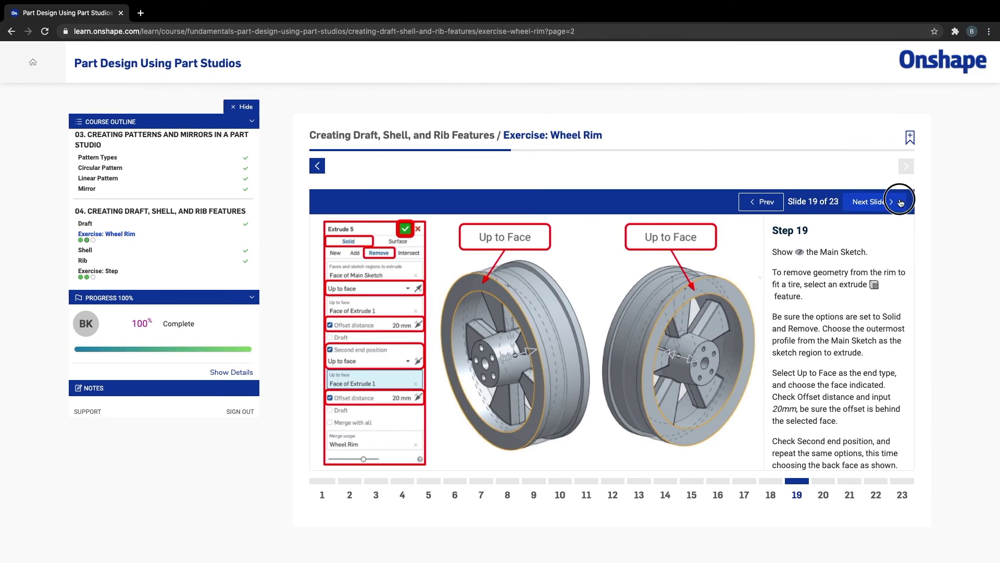
Read slide 20 of the exercise and accept the tire channel cut
{"action": "left_click", "coordinate": [900, 203]}
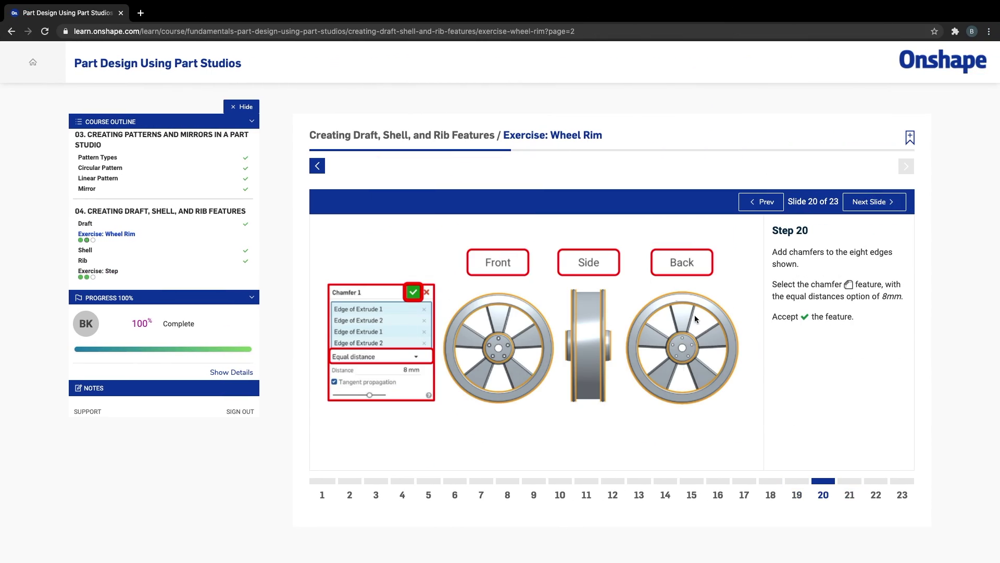
{"action": "key", "text": "ctrl+Left"}
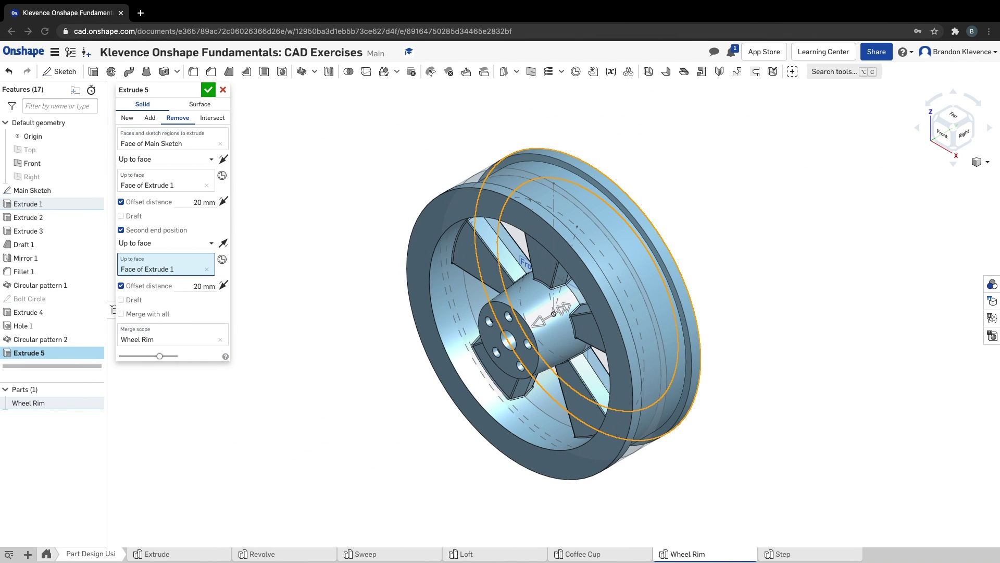
{"action": "left_click", "coordinate": [208, 89]}
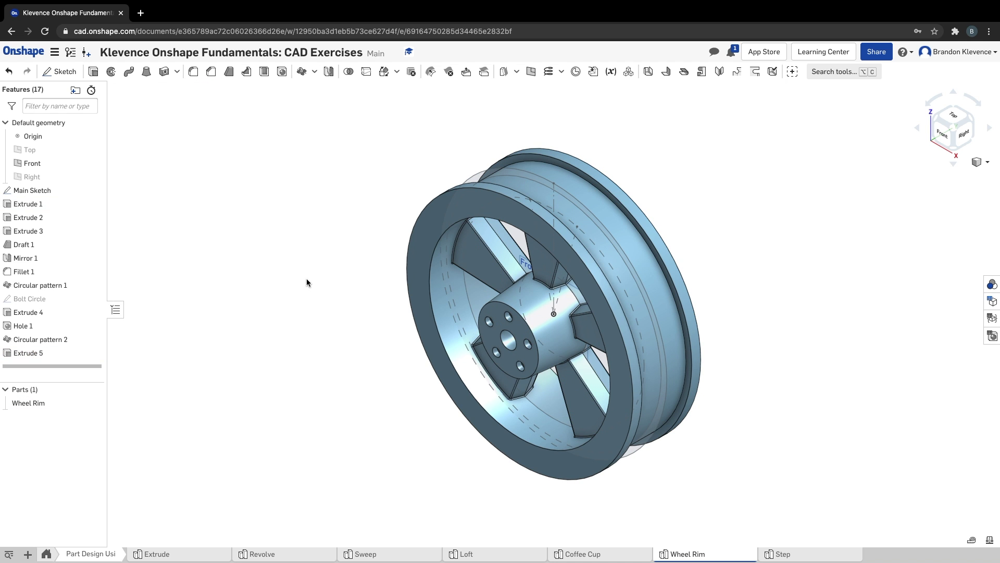
Start an equal-distance chamfer and set its distance to 8 mm
{"action": "right_click_drag", "start_coordinate": [289, 355], "coordinate": [341, 346]}
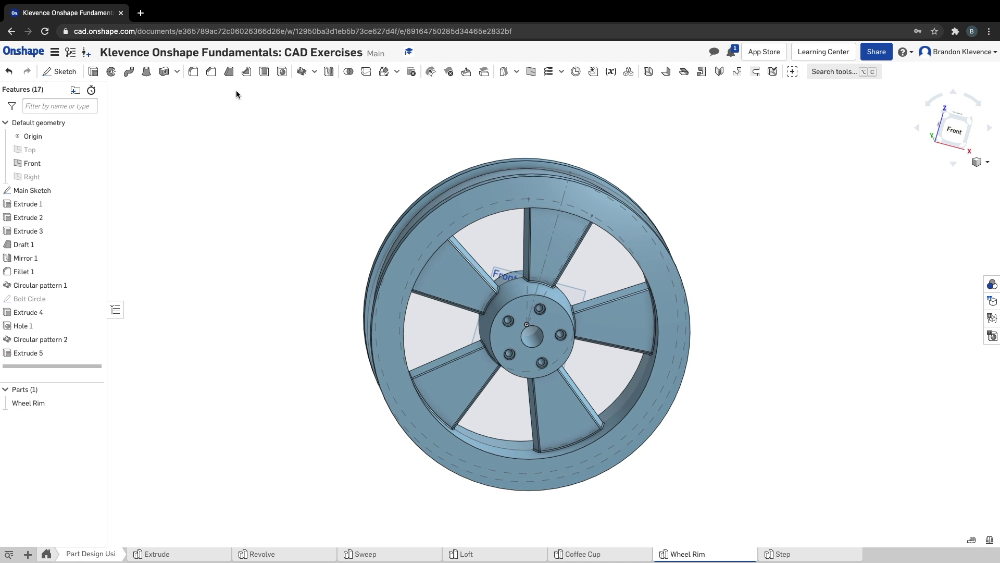
{"action": "left_click", "coordinate": [212, 73]}
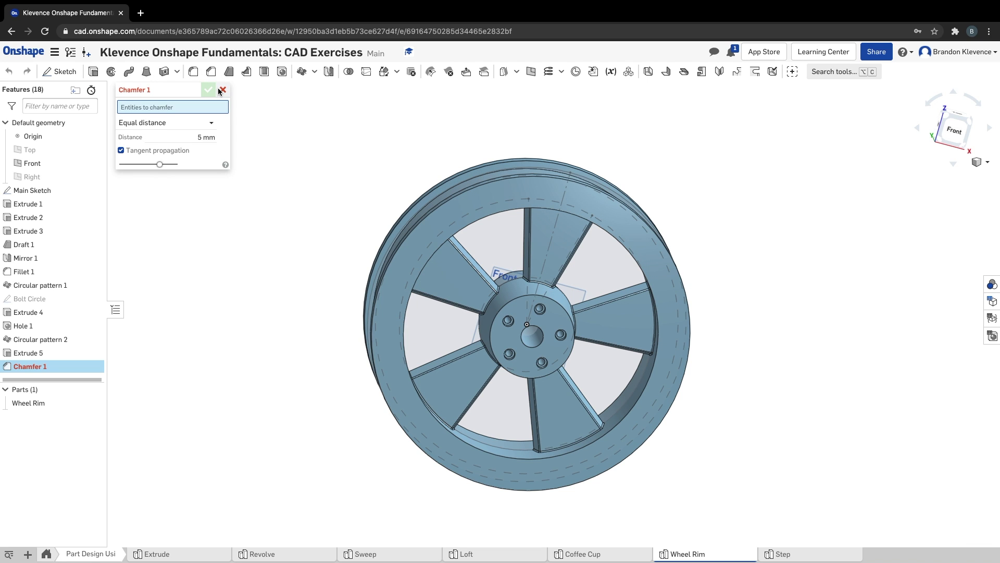
{"action": "left_click", "coordinate": [200, 137]}
{"action": "double_click", "coordinate": [200, 137]}
{"action": "type", "text": "8"}
{"action": "left_click", "coordinate": [174, 105]}
Select the hub's front edge and the inner and outer edges of the rim's front face for the chamfer
{"action": "left_click", "coordinate": [953, 135]}
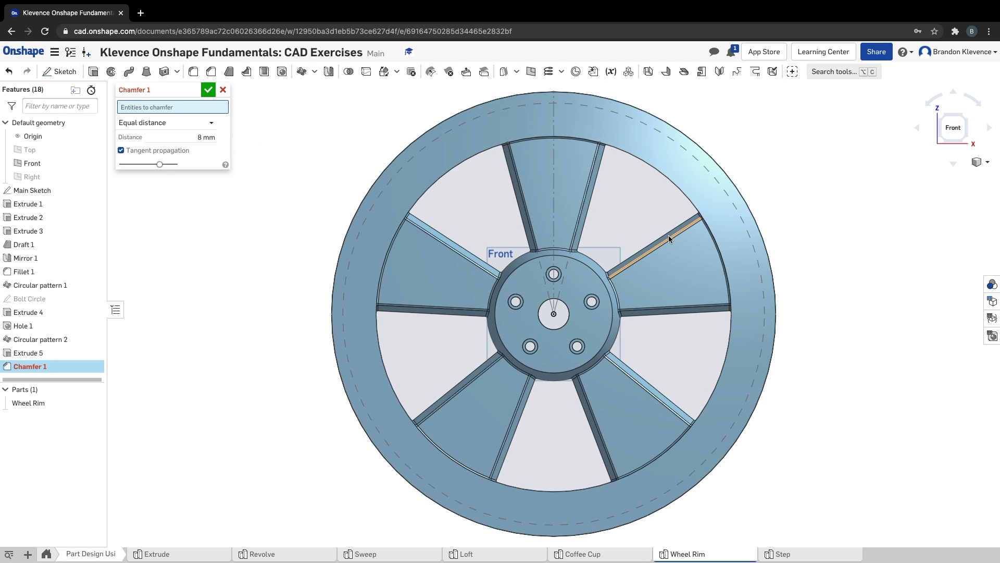
{"action": "left_click", "coordinate": [606, 292]}
{"action": "left_click", "coordinate": [671, 180]}
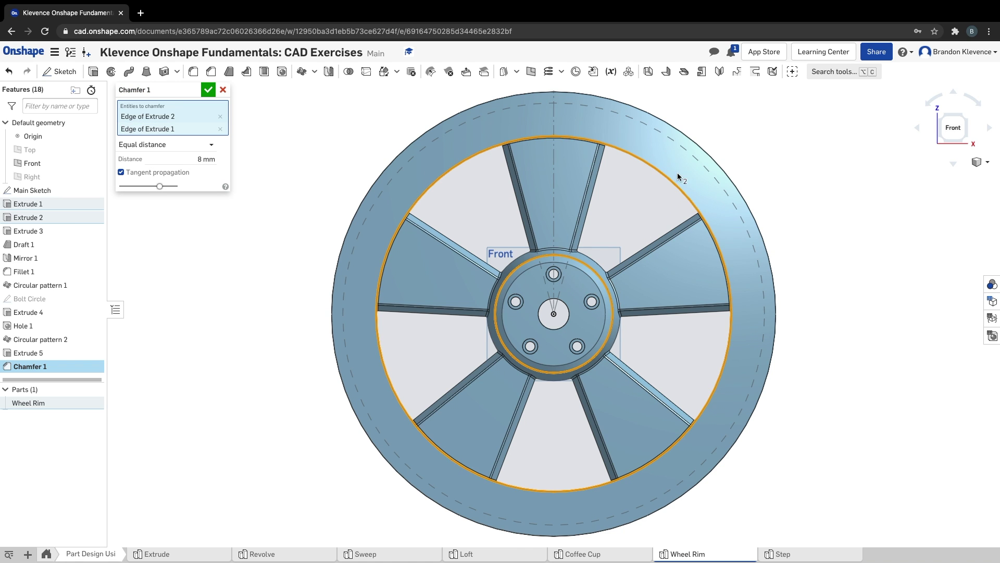
{"action": "left_click", "coordinate": [705, 151]}
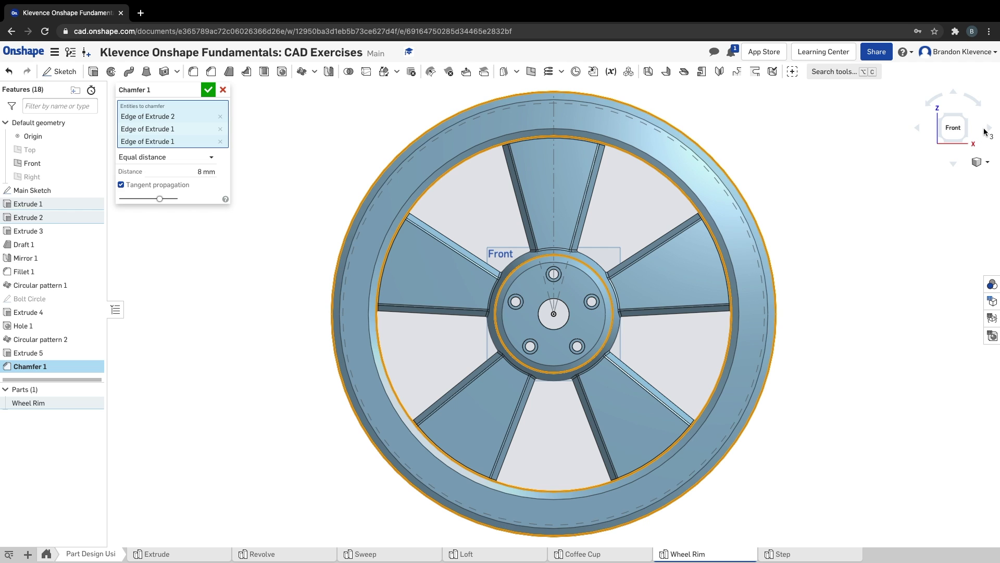
Add both outer edges of the tire channel and the rim's back outer edge to the chamfer
{"action": "left_click", "coordinate": [918, 127]}
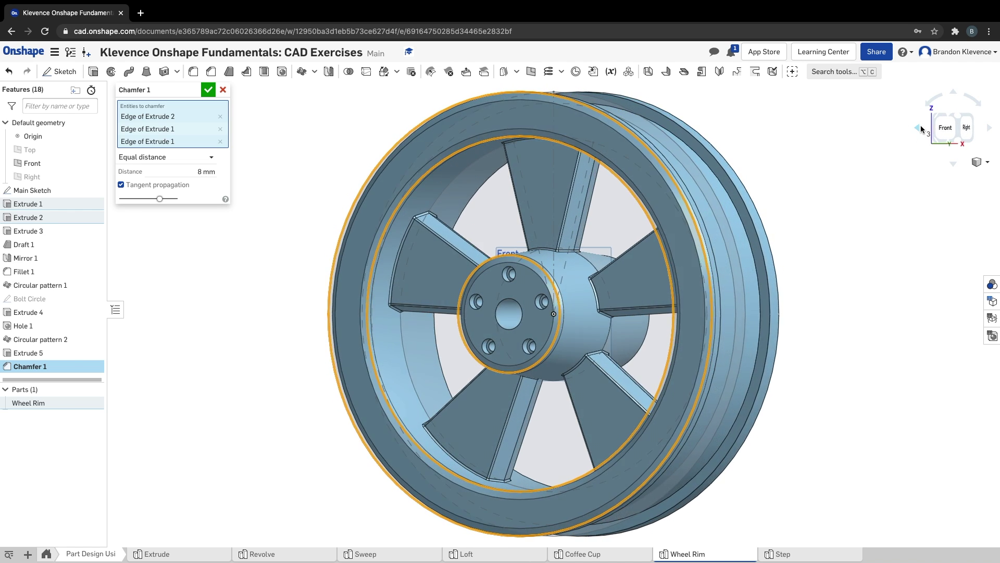
{"action": "left_click", "coordinate": [920, 128]}
{"action": "left_click", "coordinate": [920, 128]}
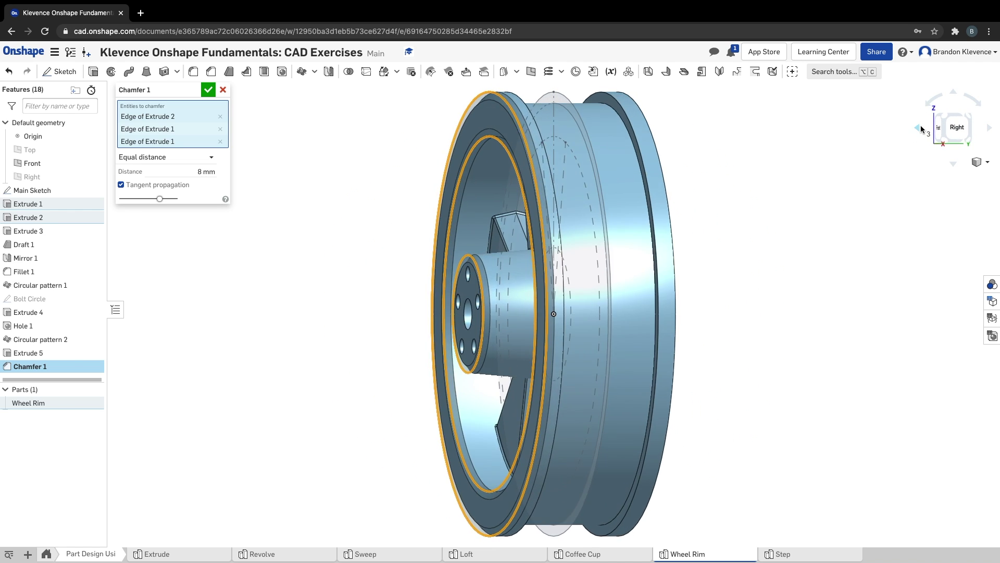
{"action": "left_click", "coordinate": [920, 128]}
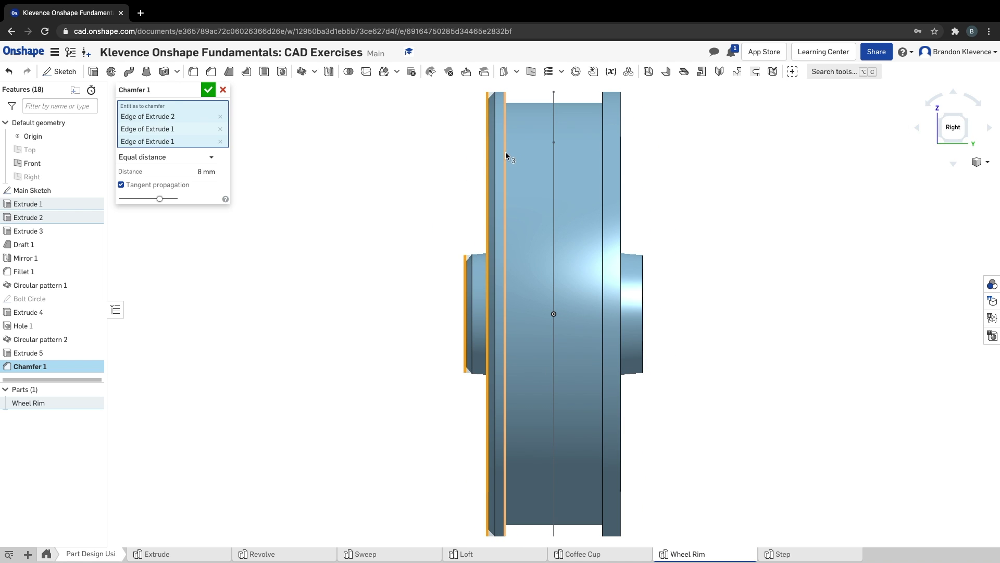
{"action": "left_click", "coordinate": [504, 152]}
{"action": "left_click", "coordinate": [600, 167]}
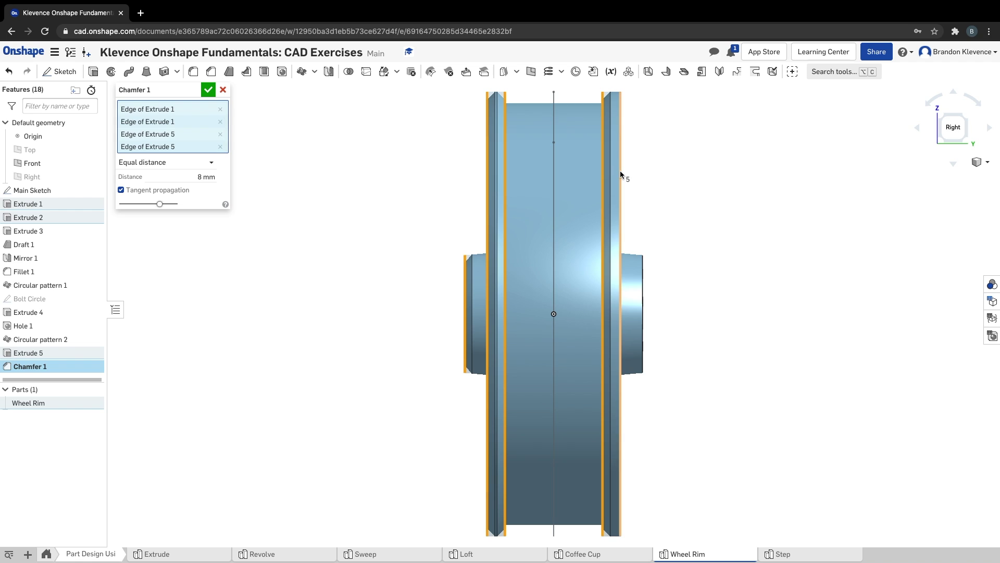
{"action": "left_click", "coordinate": [620, 172]}
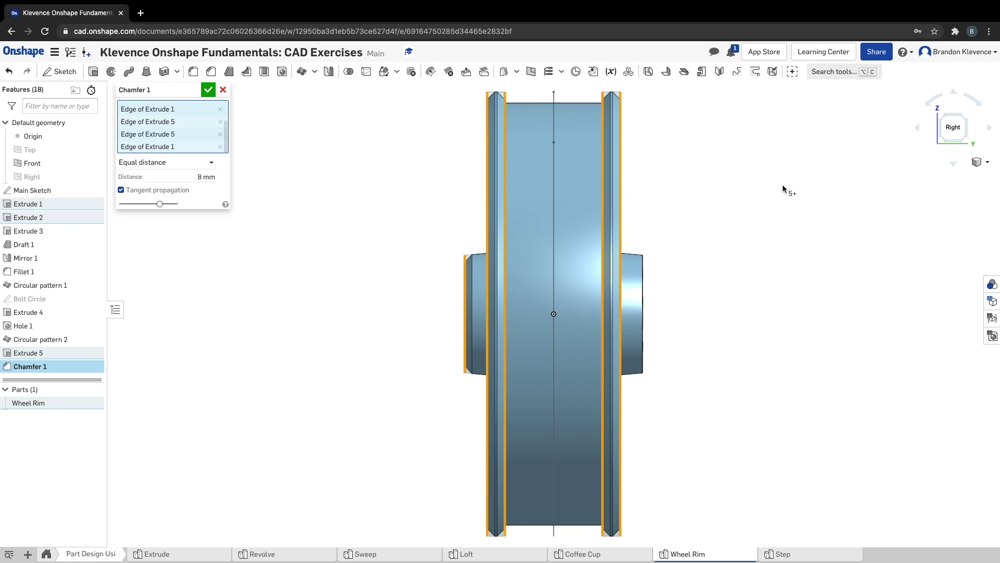
Add the hub's back edge to the chamfer selection and accept the feature
{"action": "left_click", "coordinate": [918, 130]}
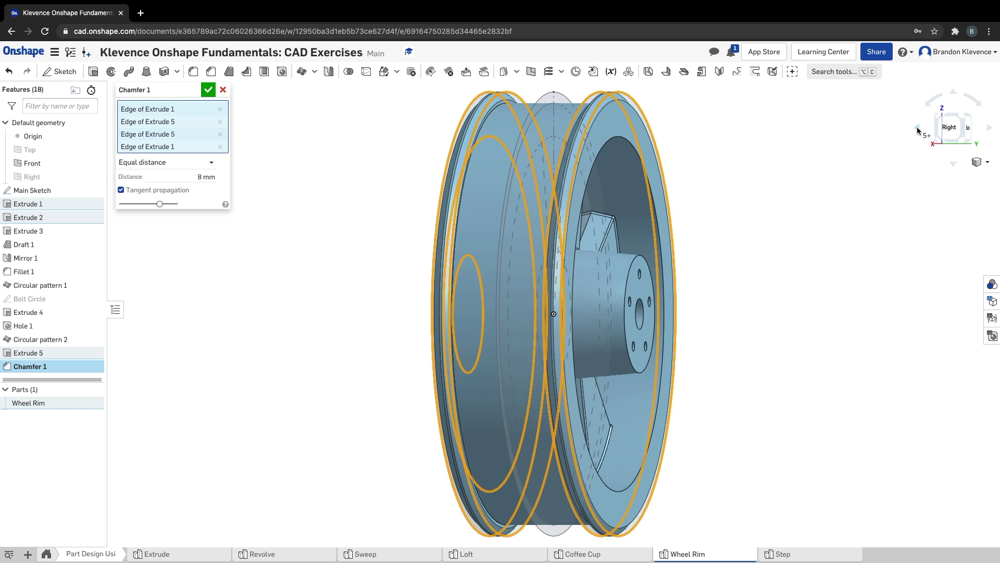
{"action": "left_click", "coordinate": [918, 130]}
{"action": "left_click", "coordinate": [918, 130]}
{"action": "left_click", "coordinate": [918, 130]}
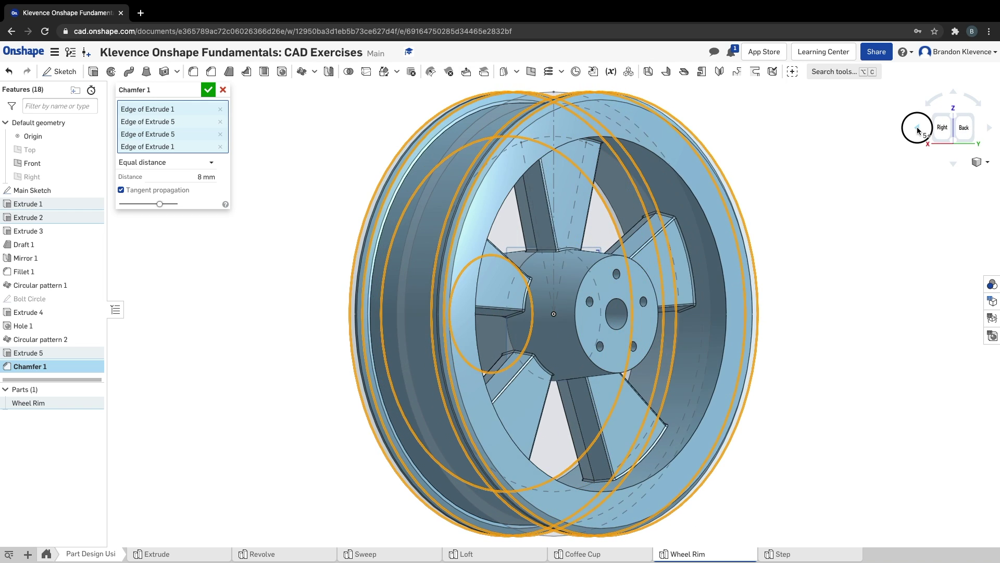
{"action": "left_click", "coordinate": [956, 128]}
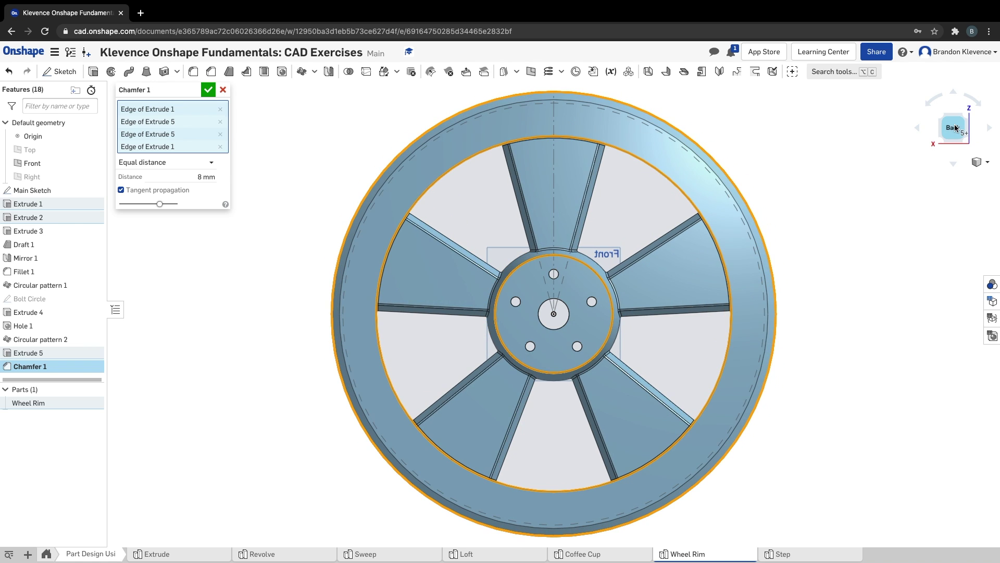
{"action": "left_click", "coordinate": [596, 276]}
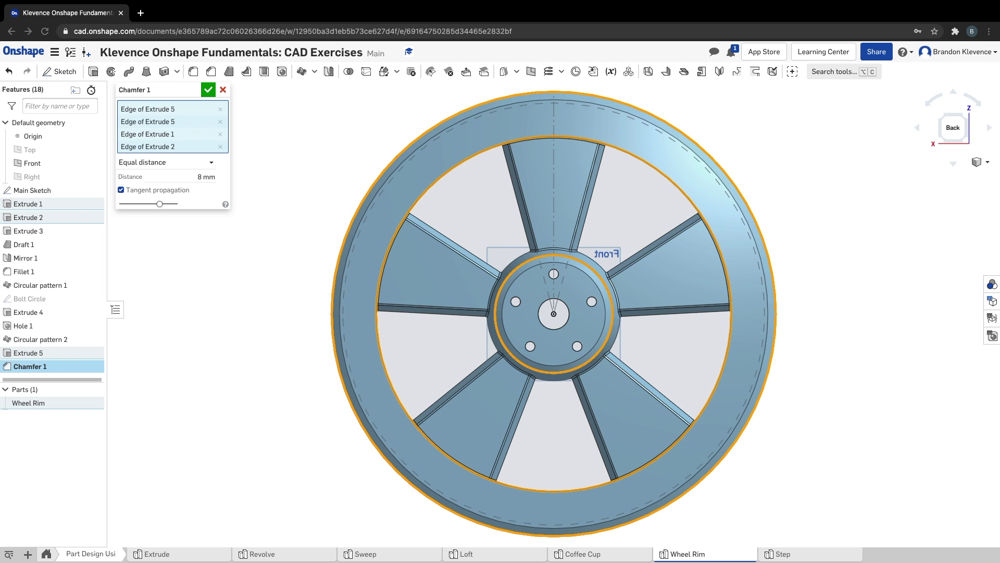
{"action": "left_click", "coordinate": [206, 91]}
{"action": "right_click_drag", "start_coordinate": [311, 246], "coordinate": [379, 263]}
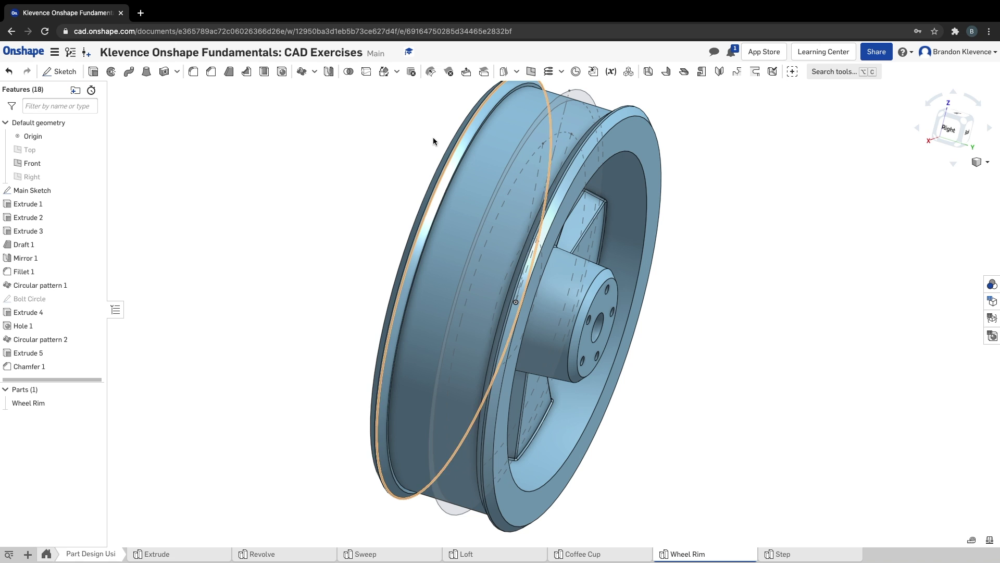
{"action": "scroll", "coordinate": [436, 149], "scroll_direction": "up", "scroll_amount": 5}
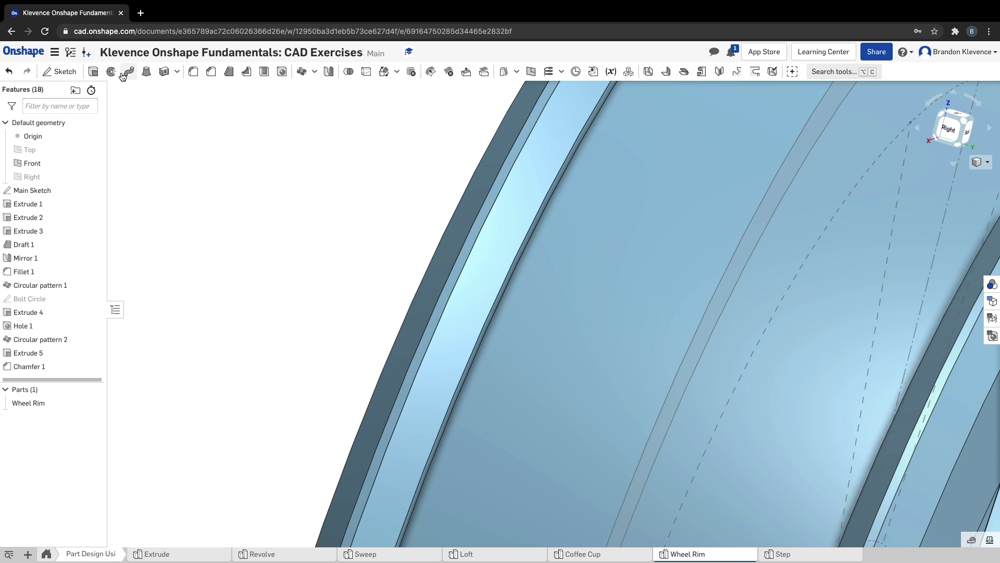
{"action": "left_click", "coordinate": [192, 71]}
{"action": "left_click", "coordinate": [457, 269]}
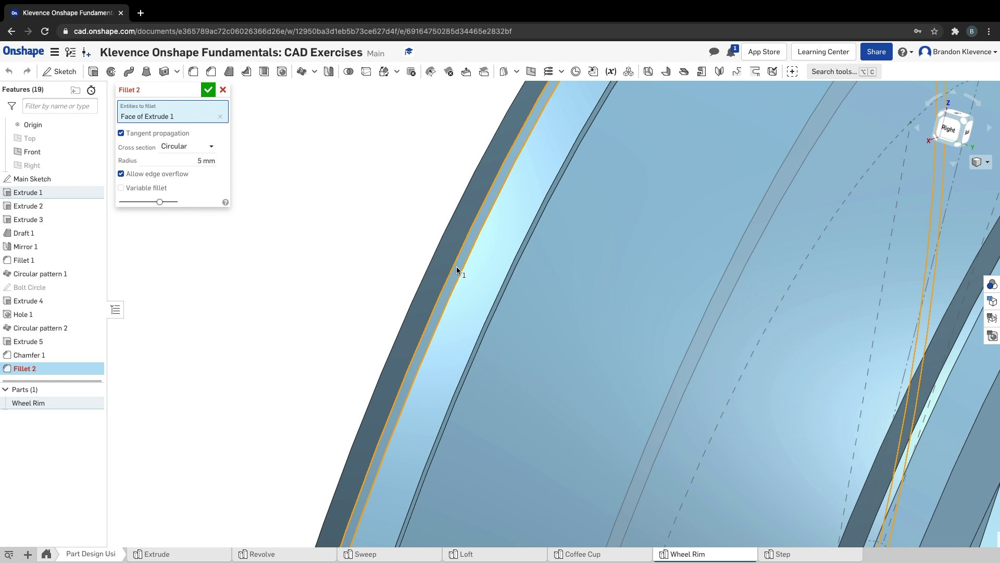
{"action": "scroll", "coordinate": [457, 268], "scroll_direction": "down", "scroll_amount": 3}
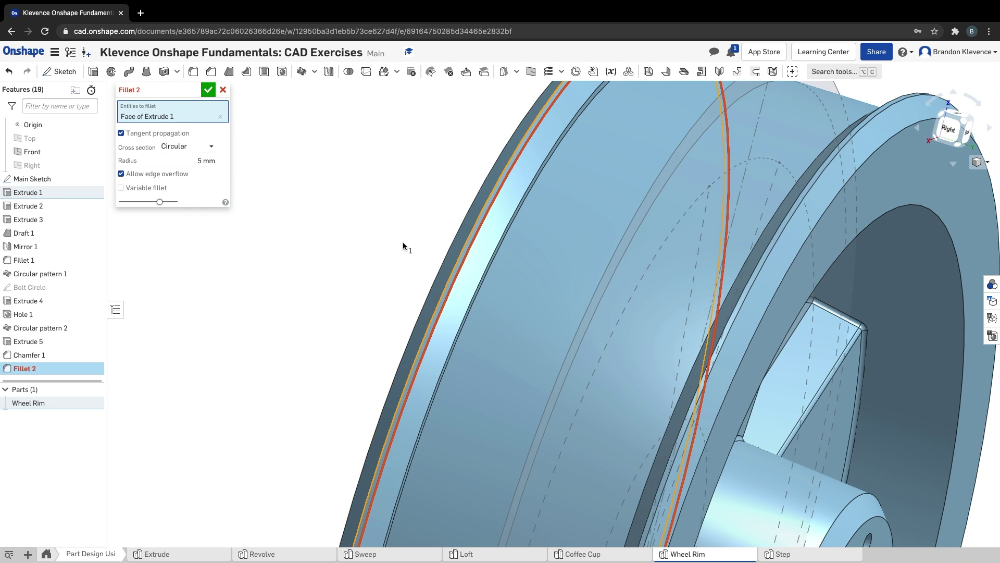
{"action": "key", "text": "Escape"}
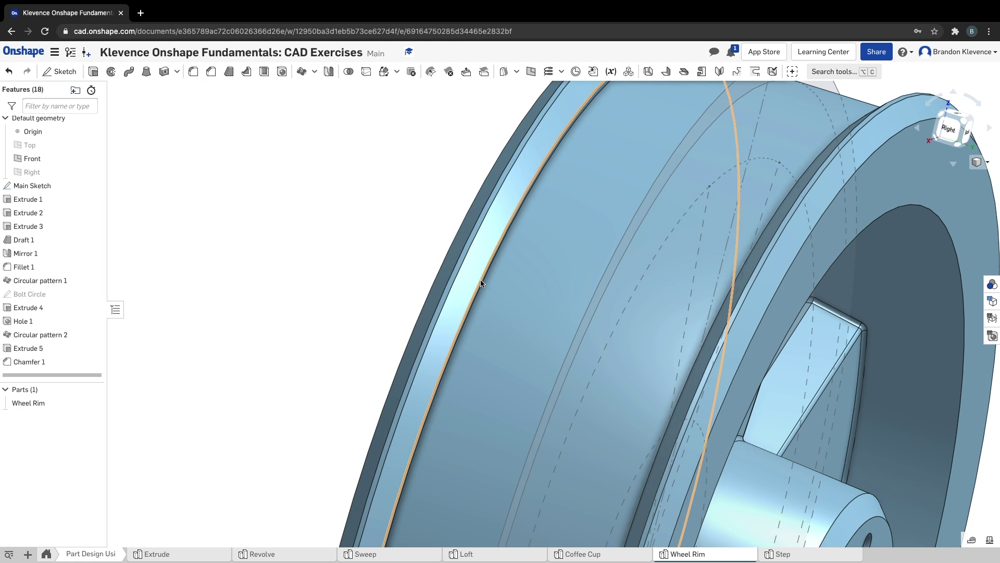
Apply a circular 5 mm fillet to the two edges where the tire channel's floor meets the front and back flanges
{"action": "scroll", "coordinate": [481, 283], "scroll_direction": "up", "scroll_amount": 3}
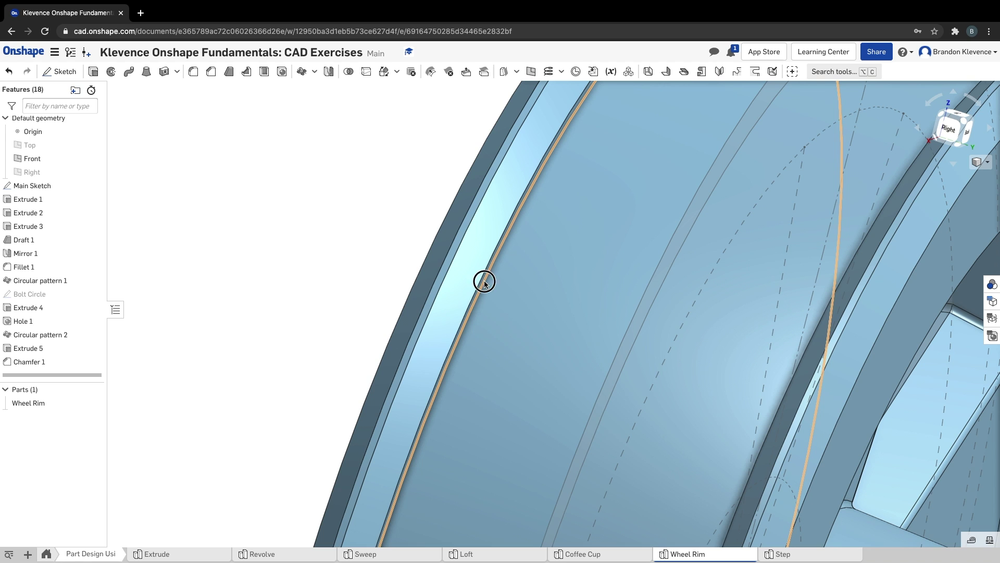
{"action": "left_click", "coordinate": [484, 284]}
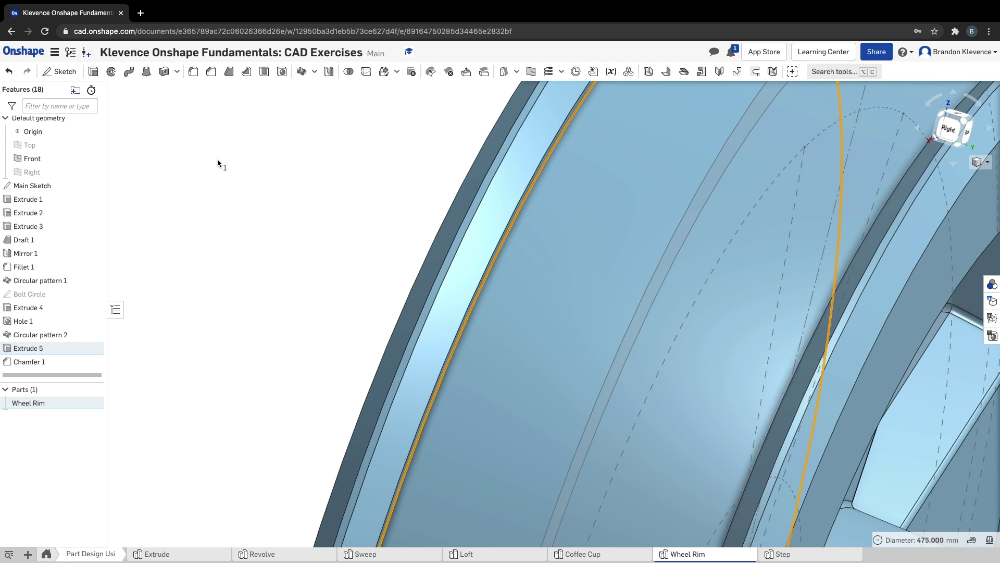
{"action": "left_click", "coordinate": [193, 72]}
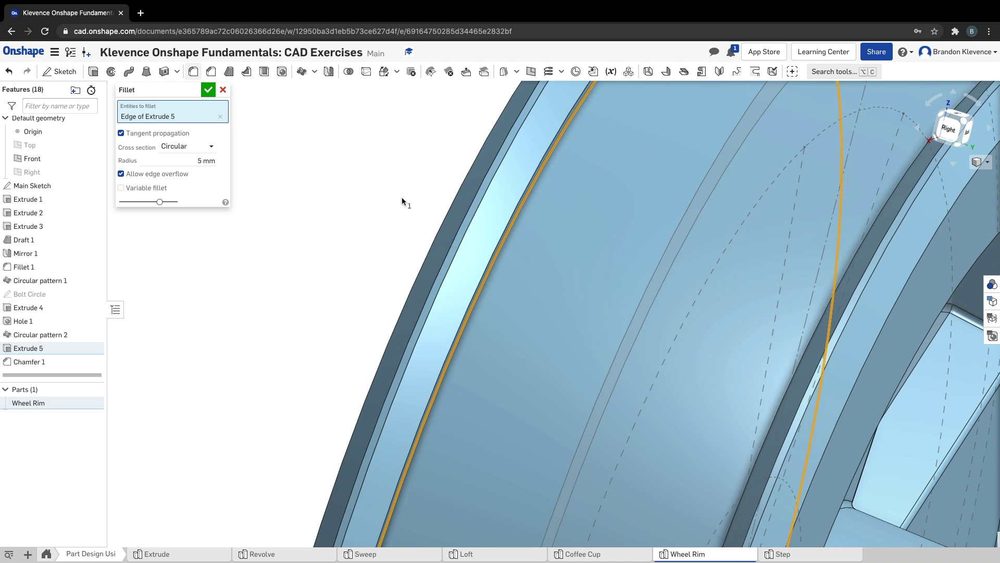
{"action": "left_click", "coordinate": [497, 255]}
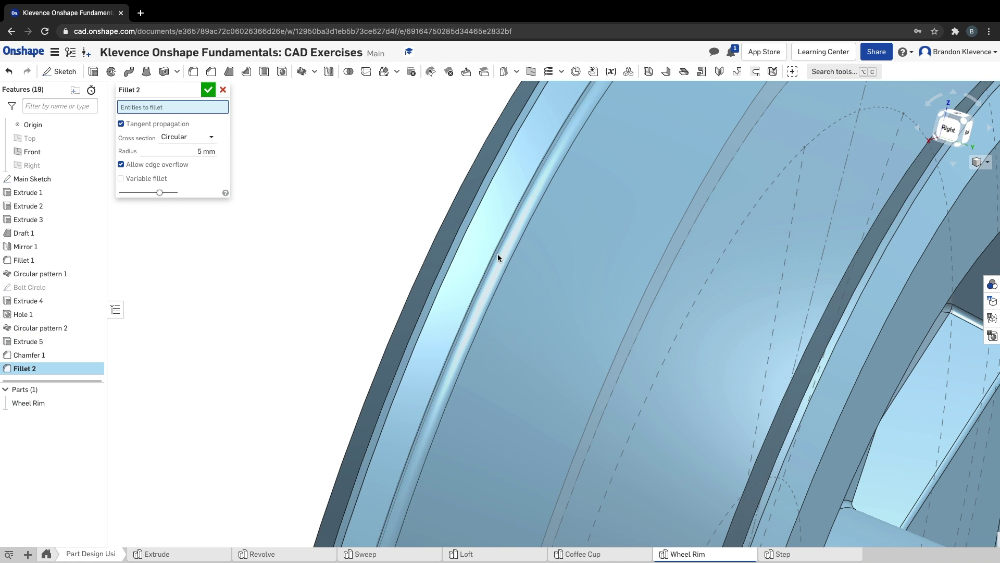
{"action": "left_click", "coordinate": [496, 257]}
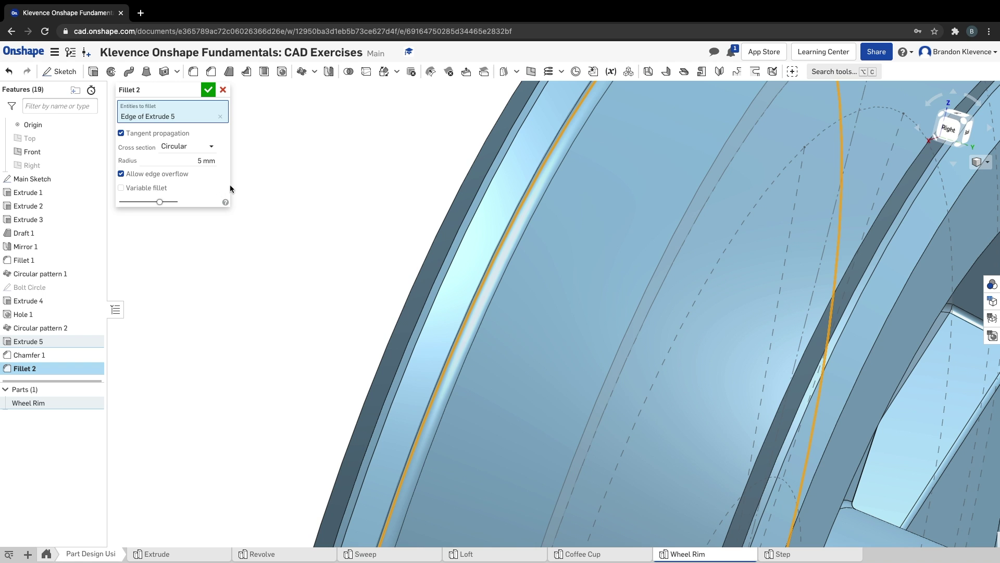
{"action": "right_click_drag", "start_coordinate": [316, 280], "coordinate": [347, 293]}
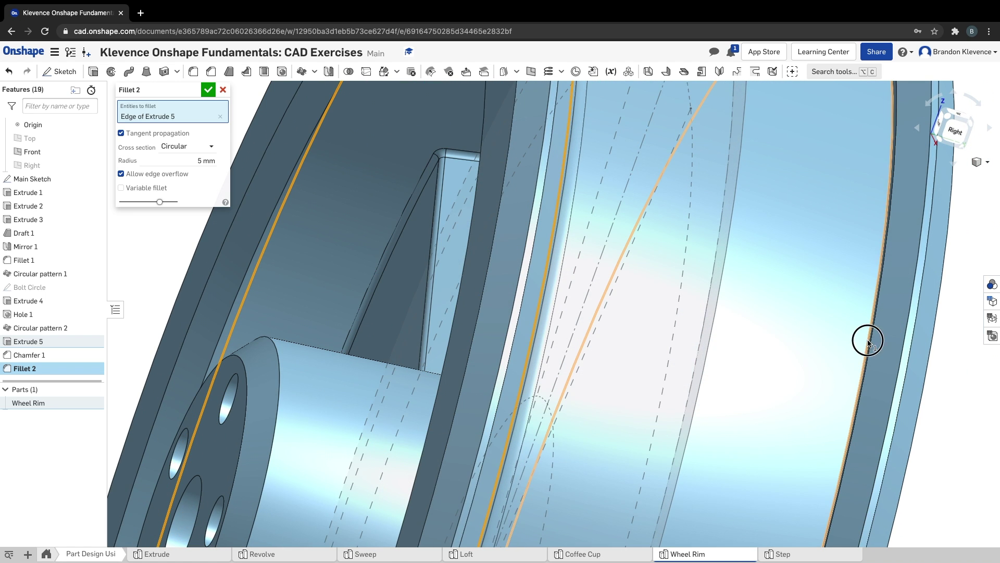
{"action": "left_click", "coordinate": [868, 340]}
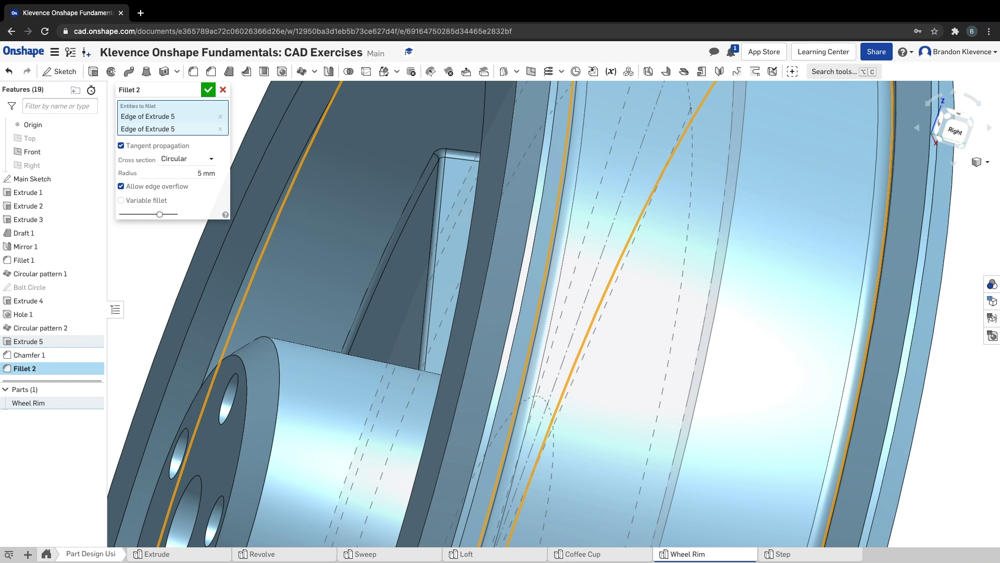
Compare the fillet with slide 21 of the exercise, check its edges in isometric view, and accept it
{"action": "key", "text": "ctrl+Right"}
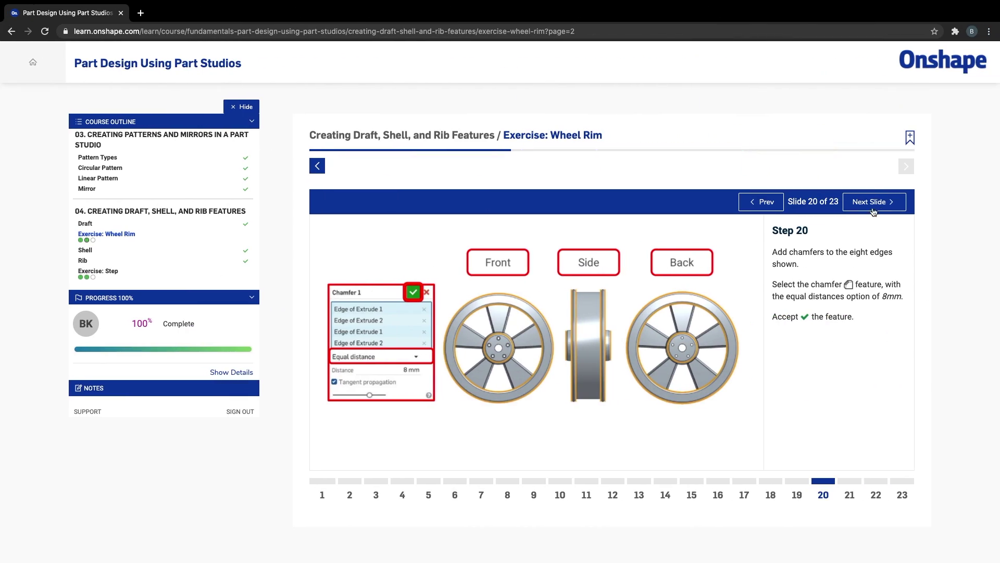
{"action": "left_click", "coordinate": [882, 209]}
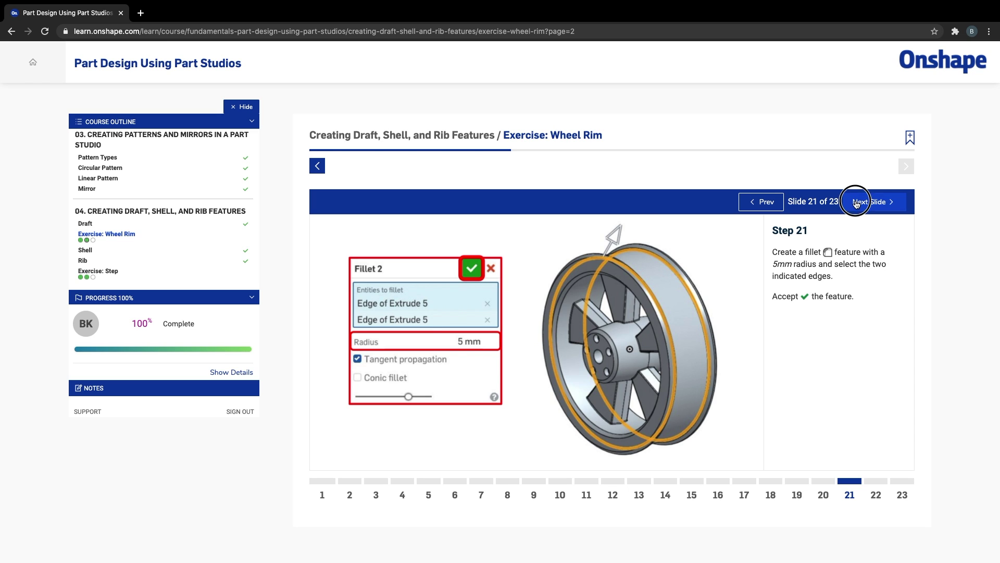
{"action": "left_click", "coordinate": [860, 203]}
{"action": "key", "text": "ctrl+Left"}
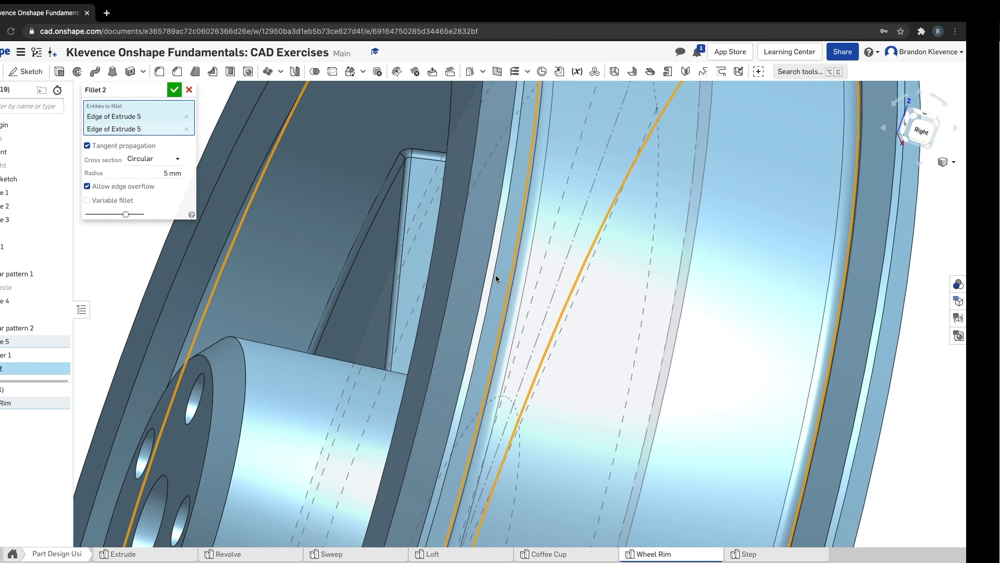
{"action": "scroll", "coordinate": [804, 226], "scroll_direction": "down", "scroll_amount": 5}
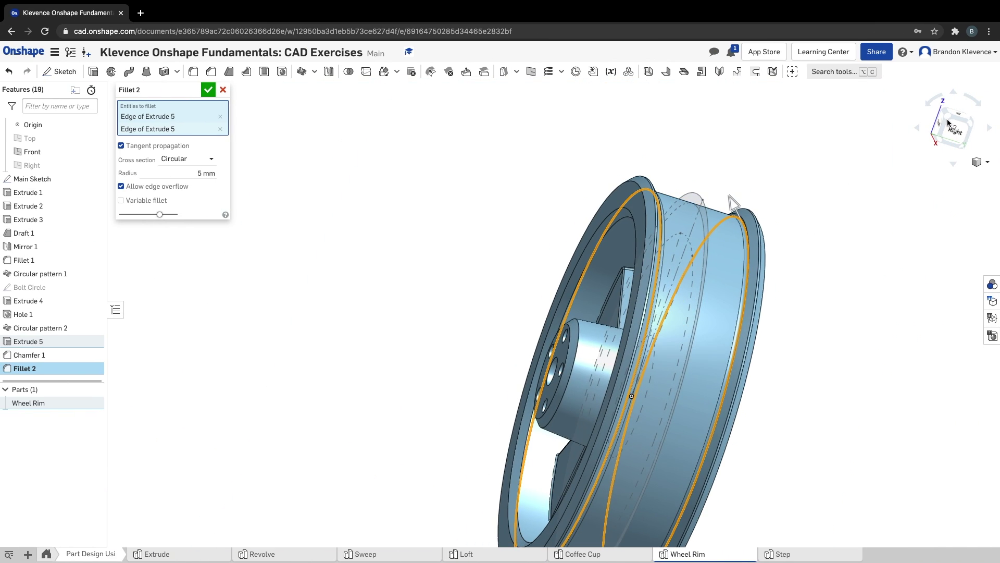
{"action": "key", "text": "shift+7"}
{"action": "scroll", "coordinate": [631, 146], "scroll_direction": "up", "scroll_amount": 2}
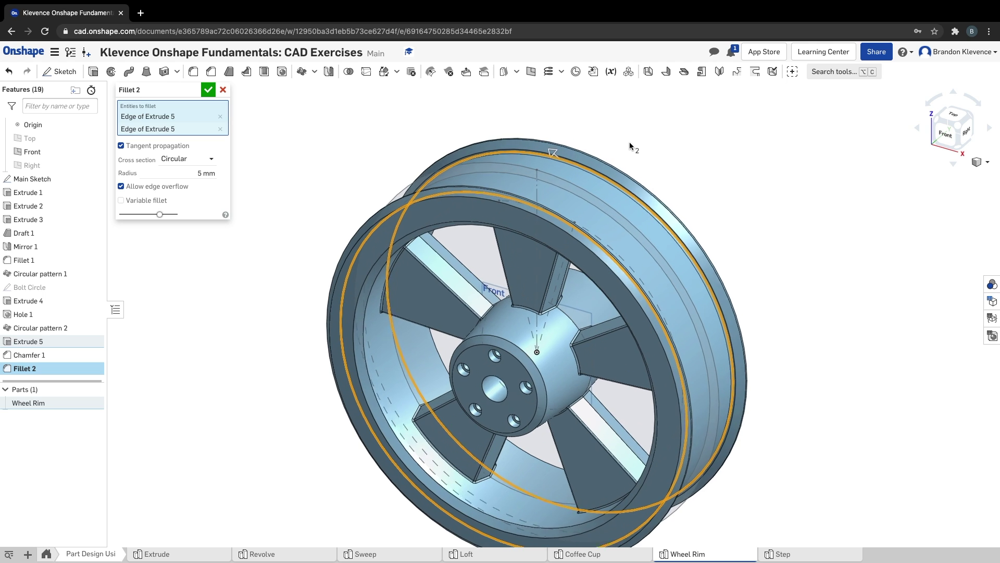
{"action": "left_click", "coordinate": [209, 91]}
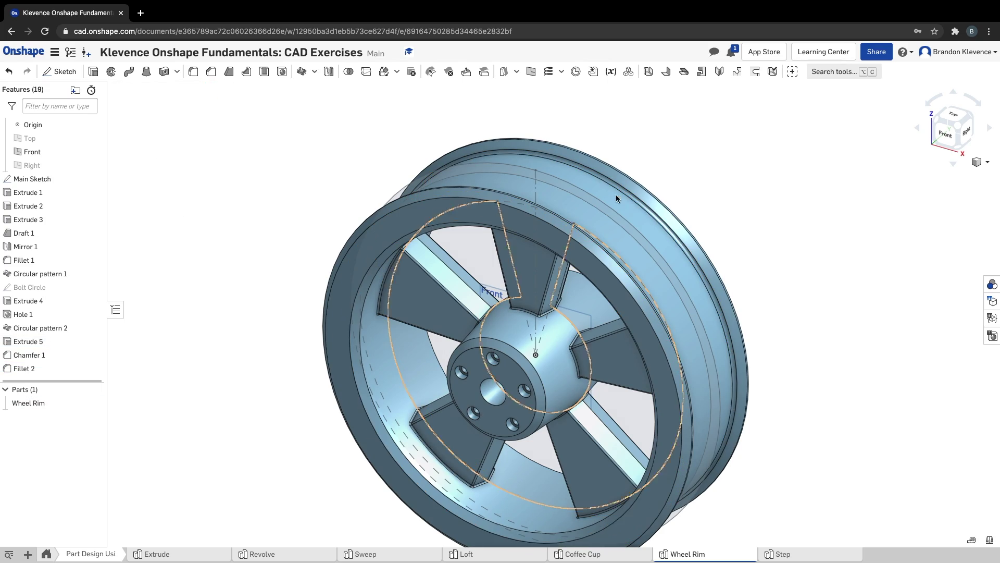
Assign the Aluminum - 1060 material from the Onshape Material Library to the Wheel Rim part
{"action": "right_click_drag", "start_coordinate": [743, 158], "coordinate": [718, 102]}
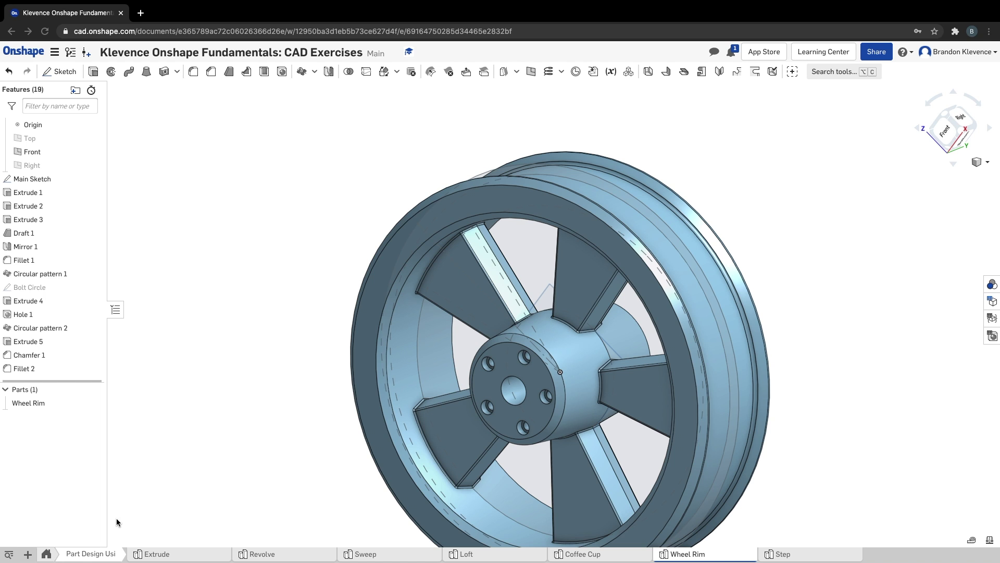
{"action": "right_click", "coordinate": [41, 404]}
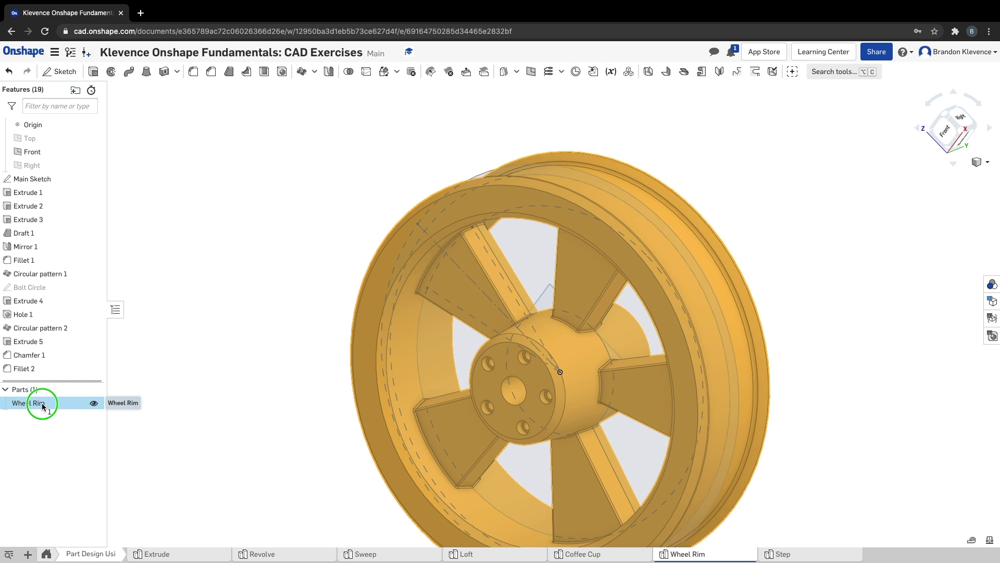
{"action": "left_click", "coordinate": [75, 433]}
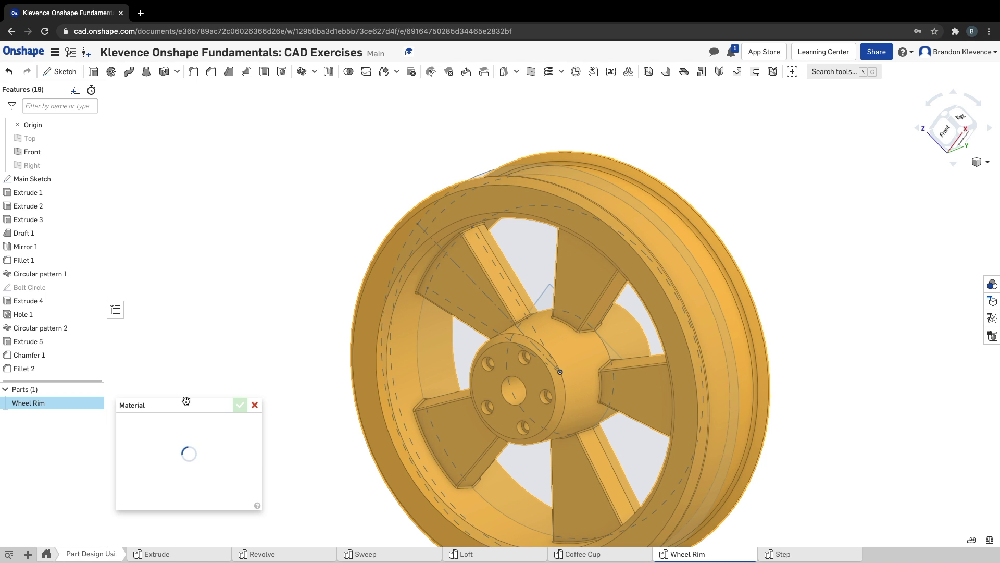
{"action": "left_click", "coordinate": [197, 458]}
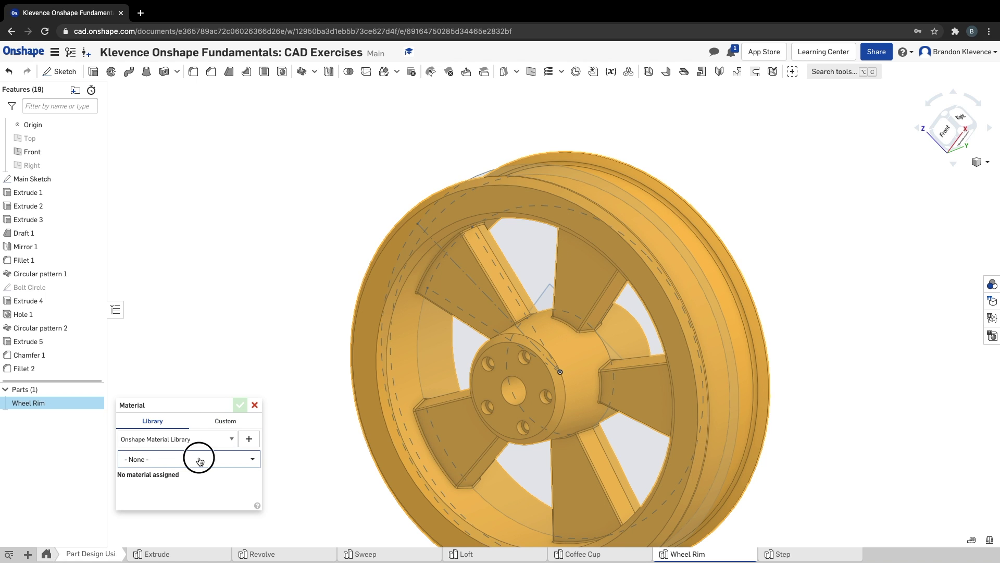
{"action": "type", "text": "Alum"}
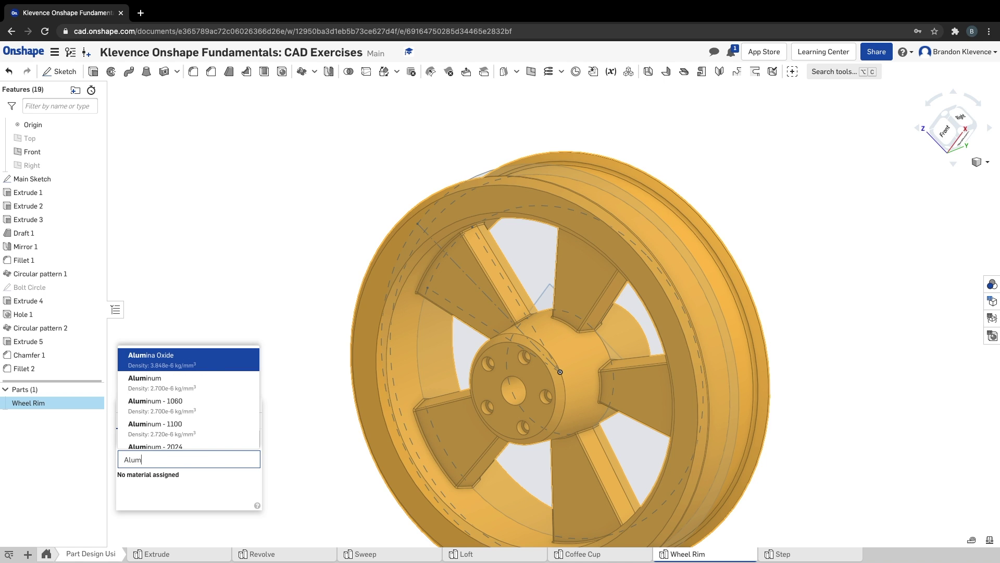
{"action": "left_click", "coordinate": [171, 407]}
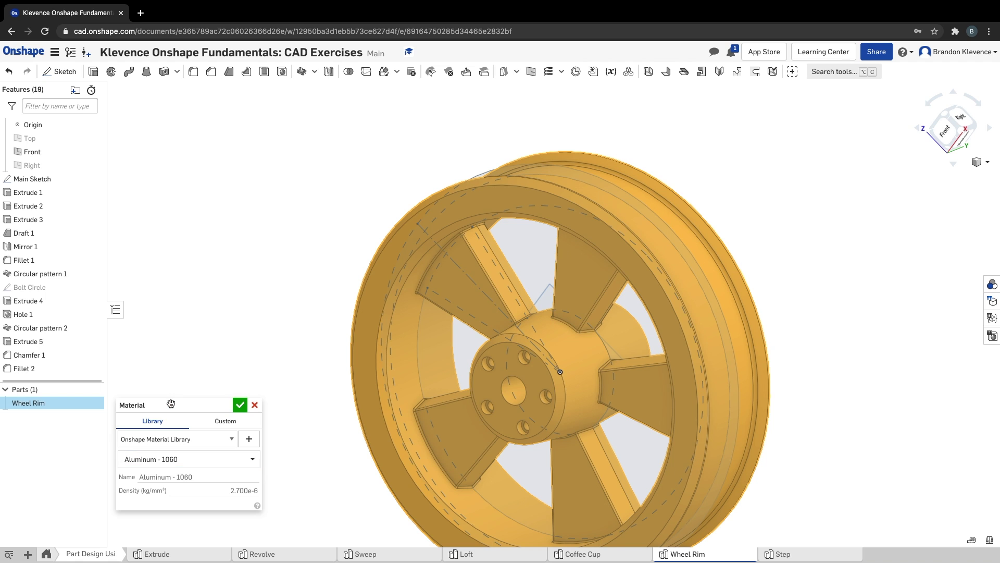
{"action": "left_click", "coordinate": [240, 403]}
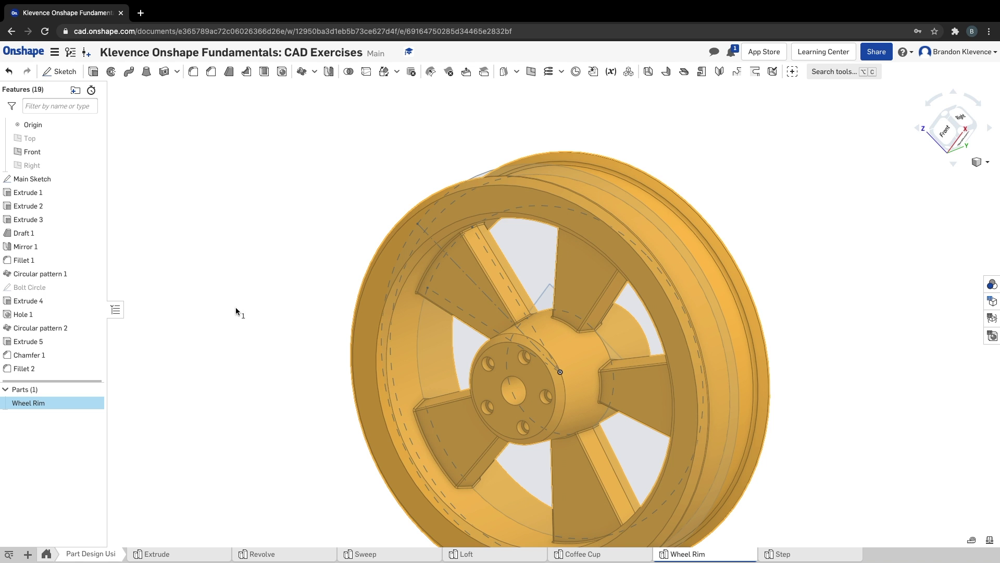
{"action": "left_click", "coordinate": [336, 260]}
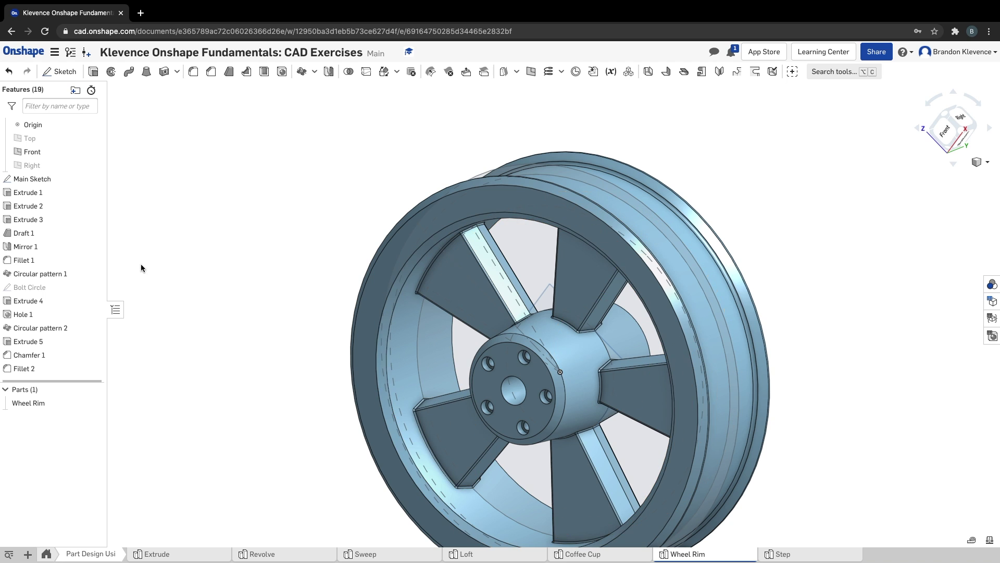
Hide the Main Sketch and the Front plane of the wheel rim, and open the Step part studio
{"action": "left_click", "coordinate": [93, 179]}
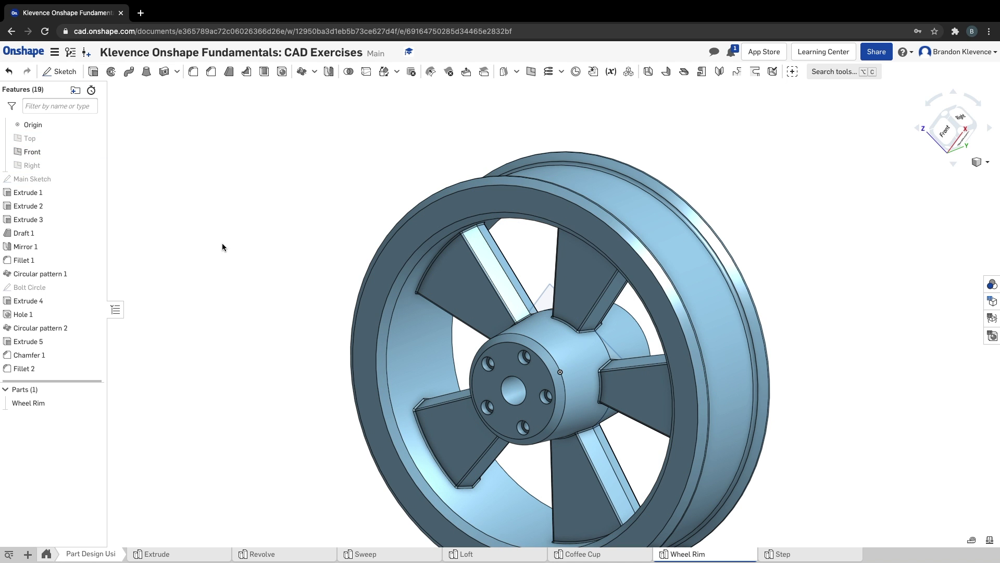
{"action": "left_click", "coordinate": [94, 152]}
{"action": "left_click", "coordinate": [44, 403]}
{"action": "left_click", "coordinate": [261, 359]}
{"action": "left_click", "coordinate": [826, 554]}
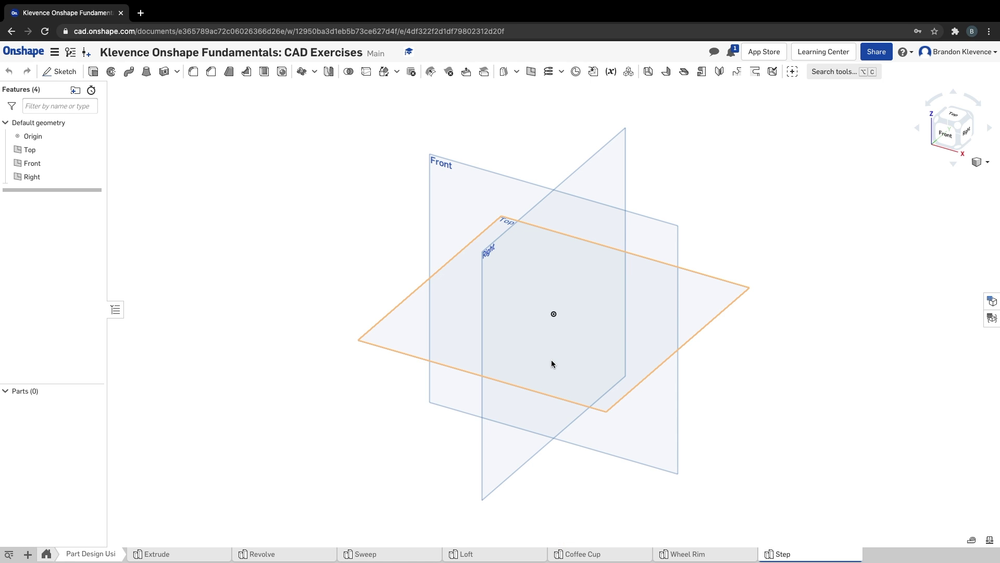